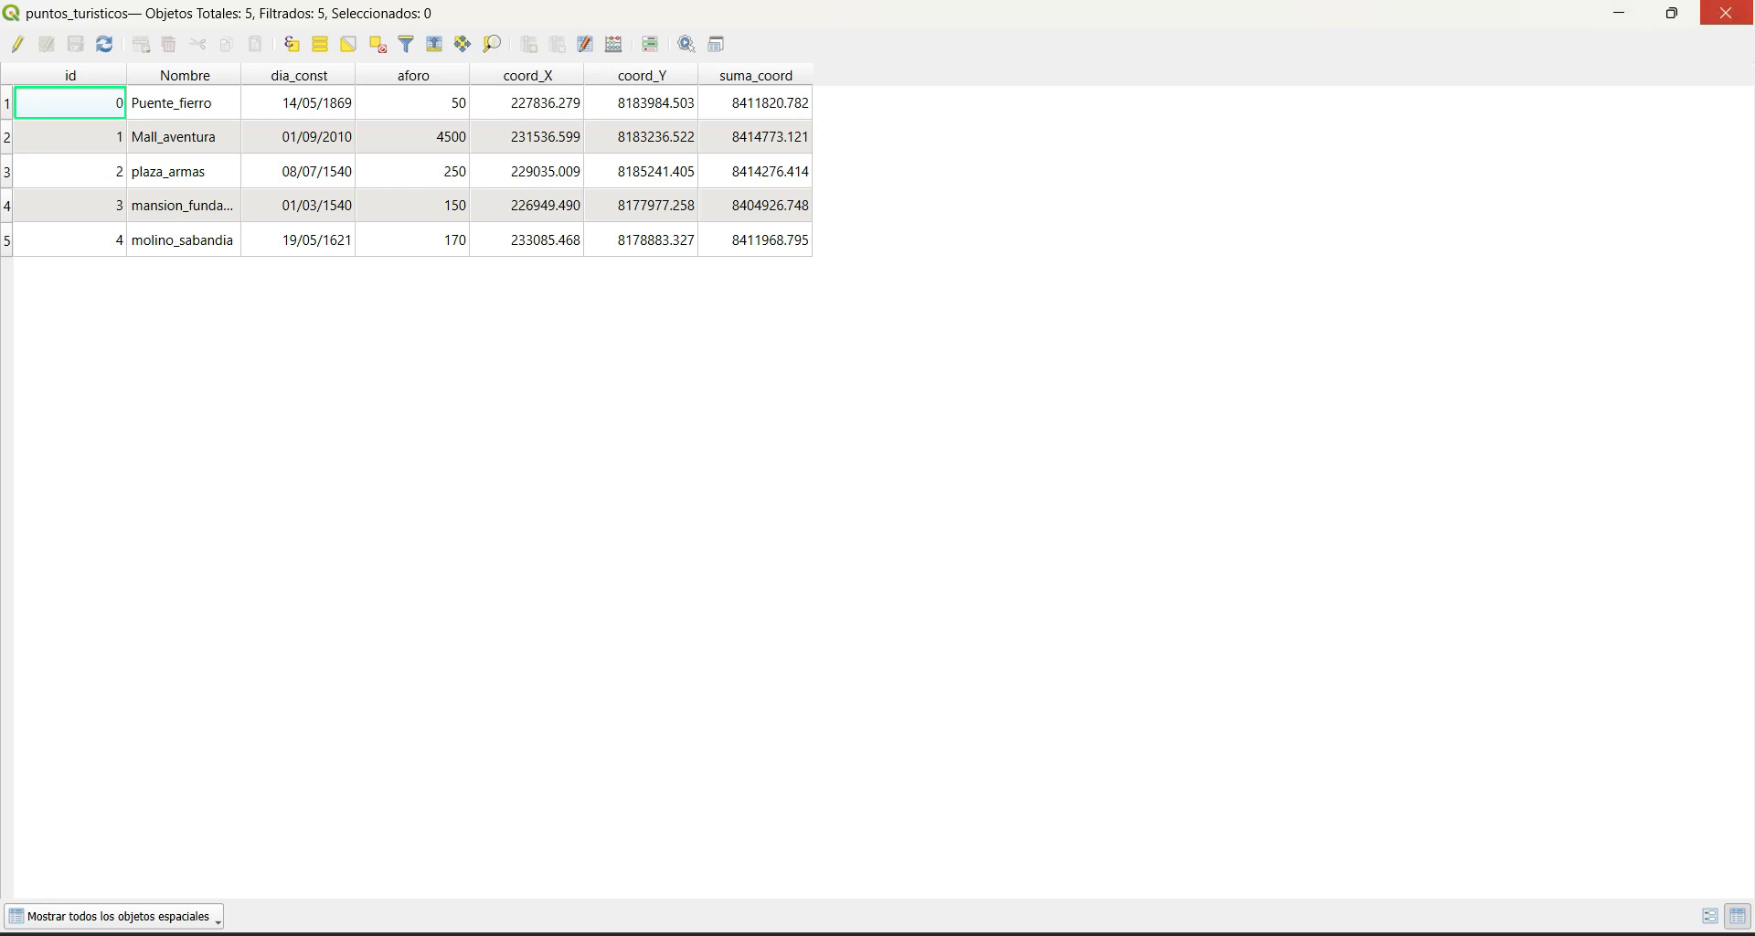
Step: Close the attribute table, switch to the DATOS_CAMPO workbook in Excel and examine the Visitantes and puntuacion columns
{"action": "left_click", "coordinate": [1726, 13]}
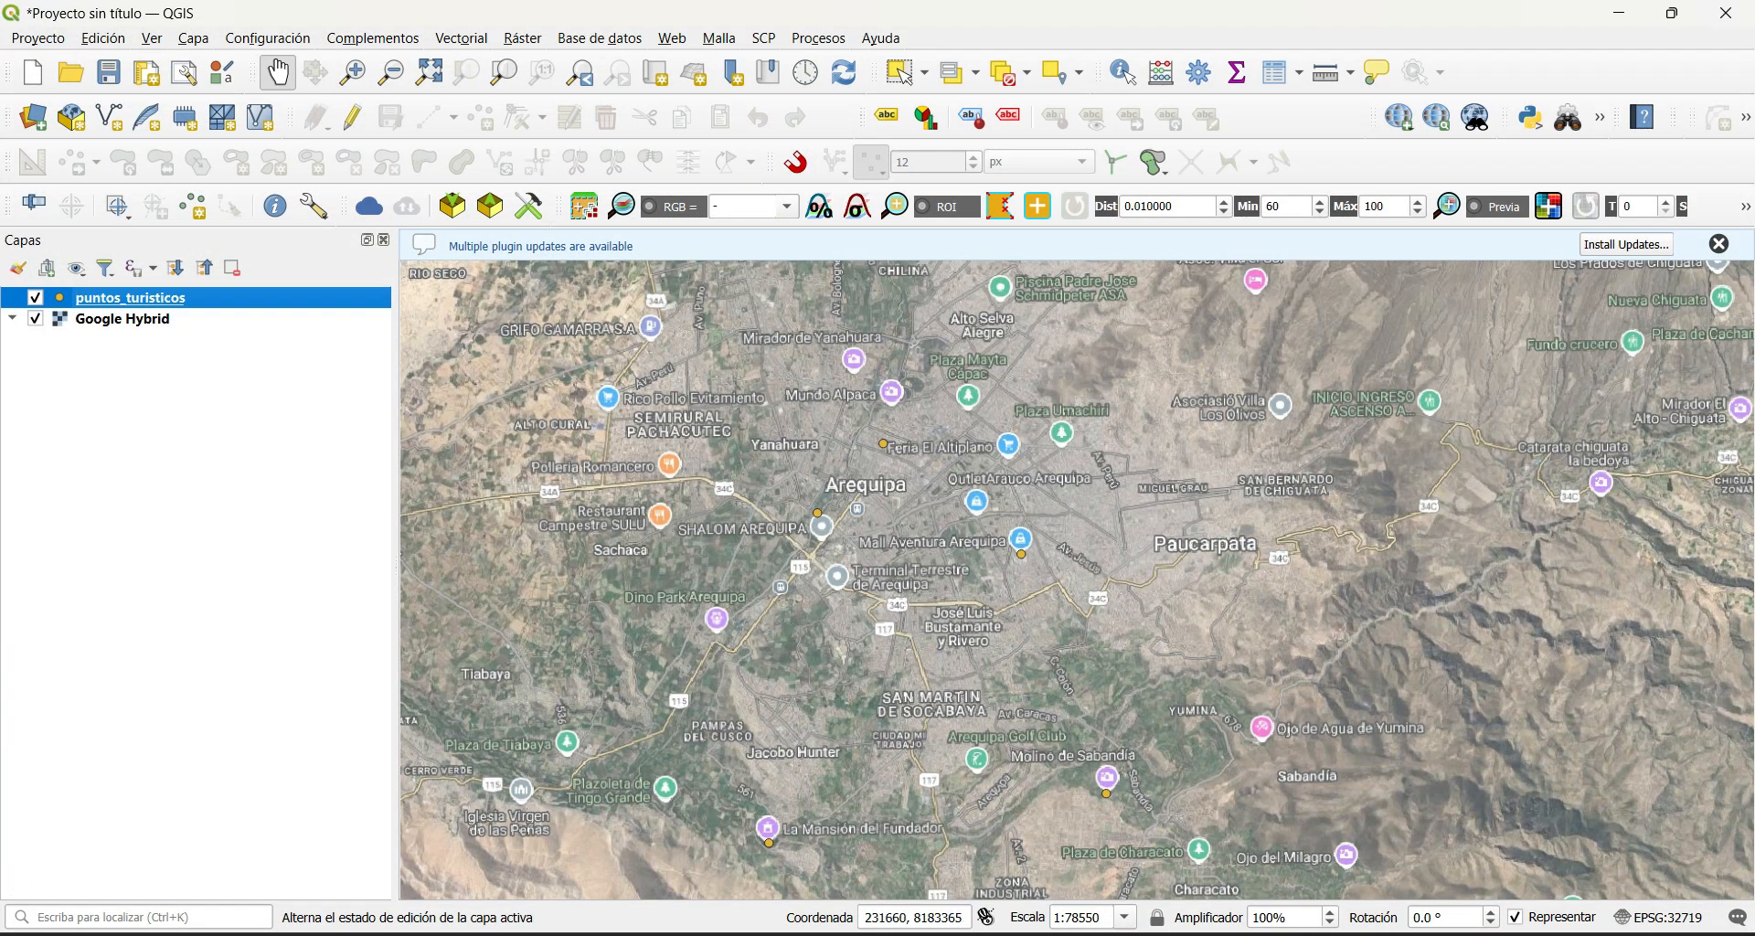
{"action": "left_click_drag", "start_coordinate": [859, 541], "coordinate": [854, 605]}
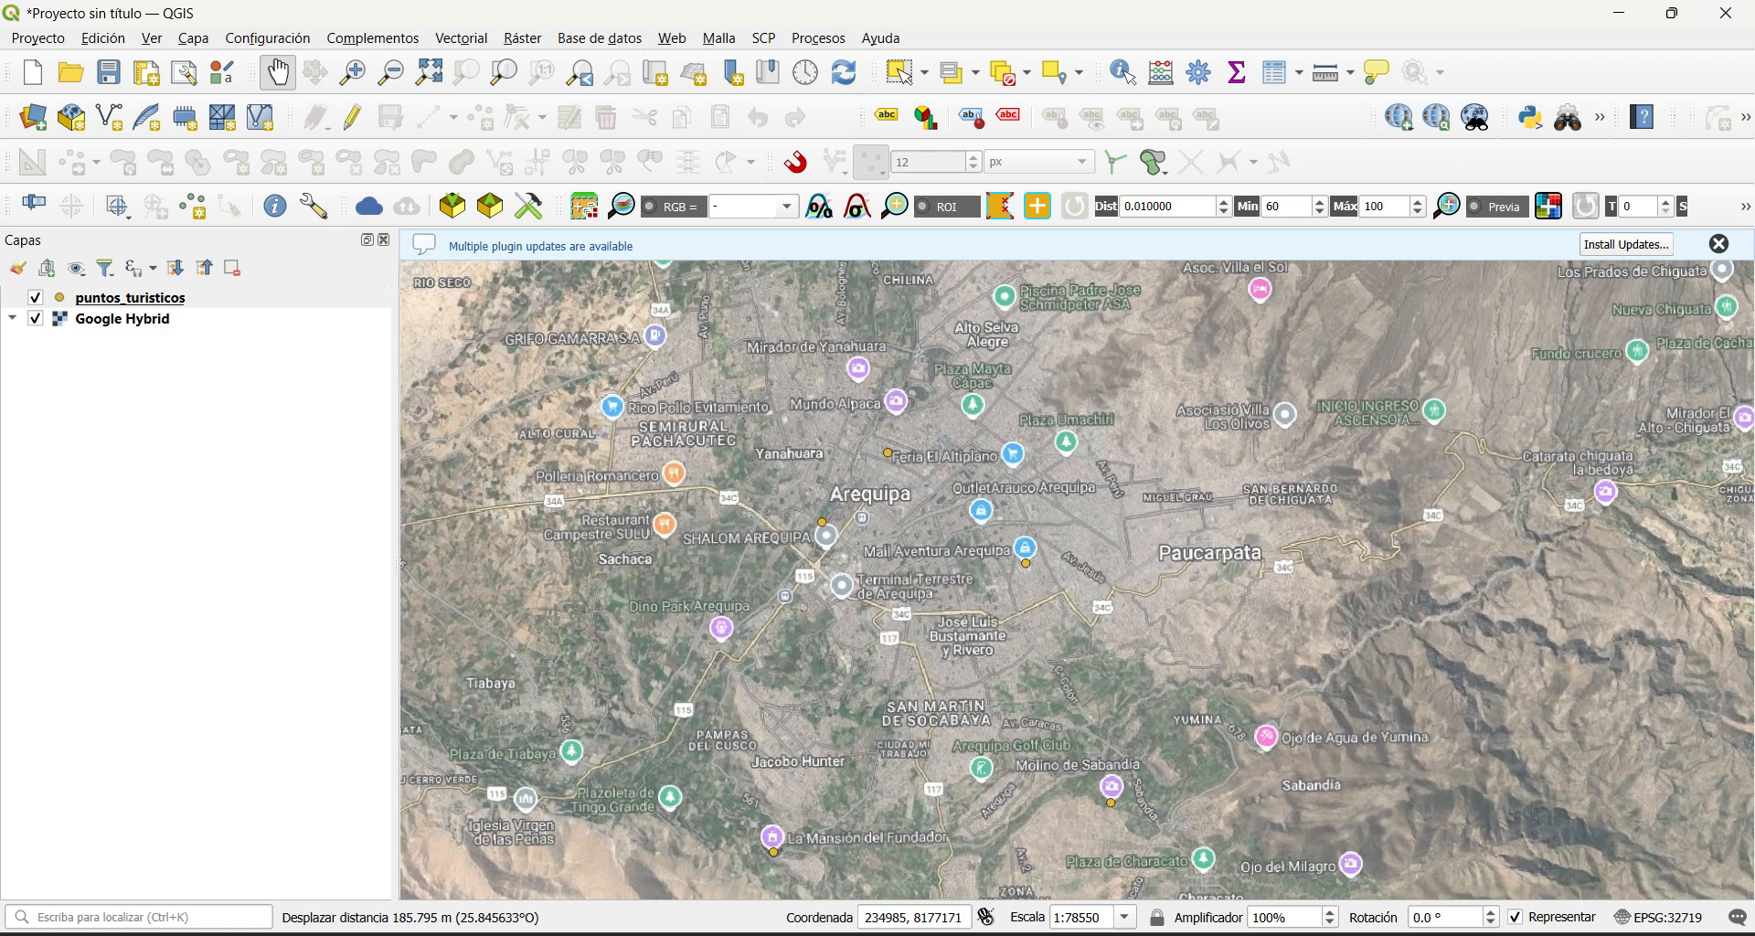
{"action": "key", "text": "alt+Tab"}
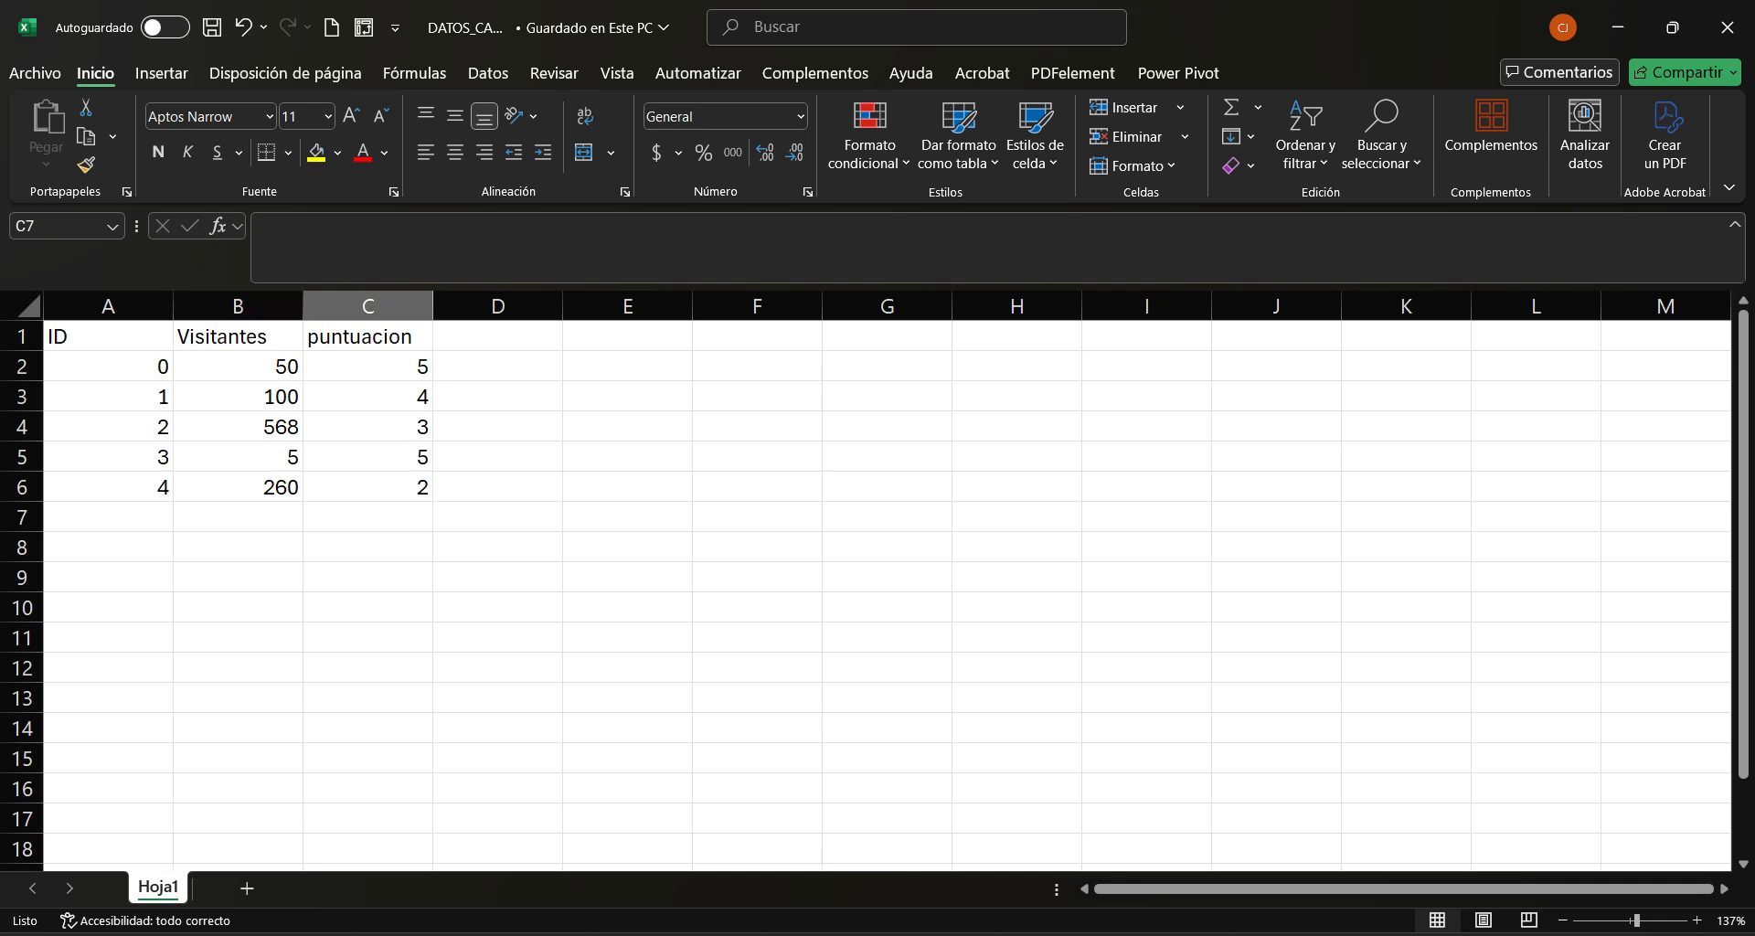
{"action": "left_click_drag", "start_coordinate": [237, 337], "coordinate": [366, 487]}
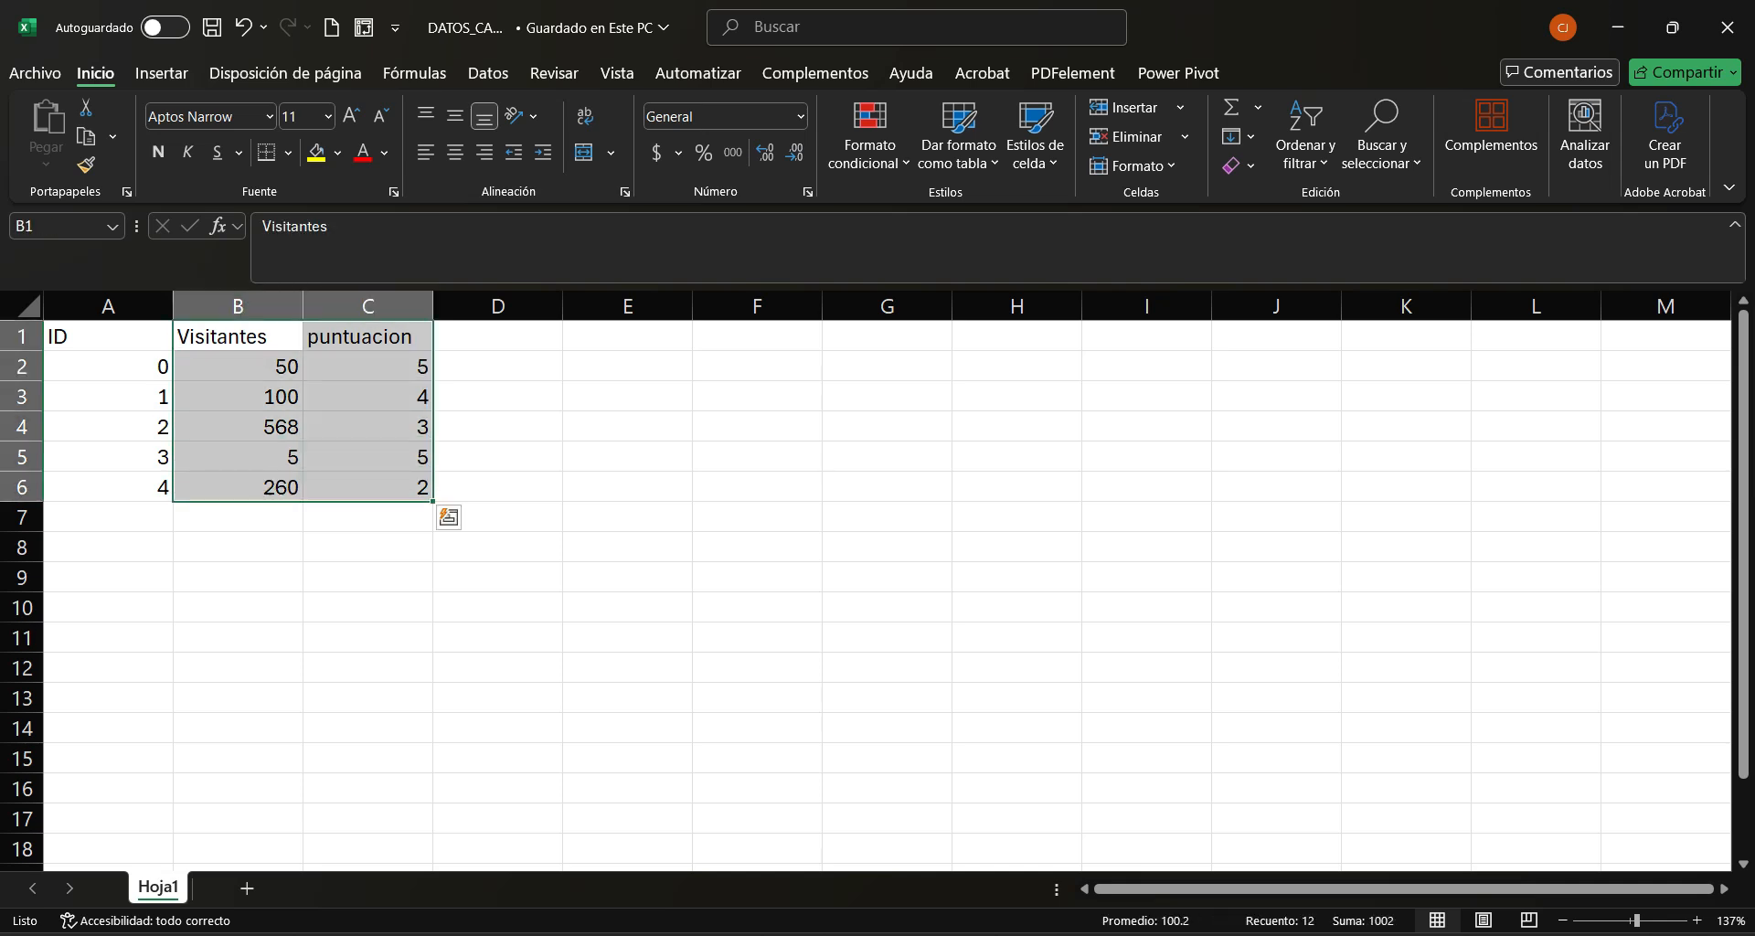
Step: Return to QGIS and review the fields in the attribute table of the puntos_turisticos layer
{"action": "left_click", "coordinate": [1617, 28]}
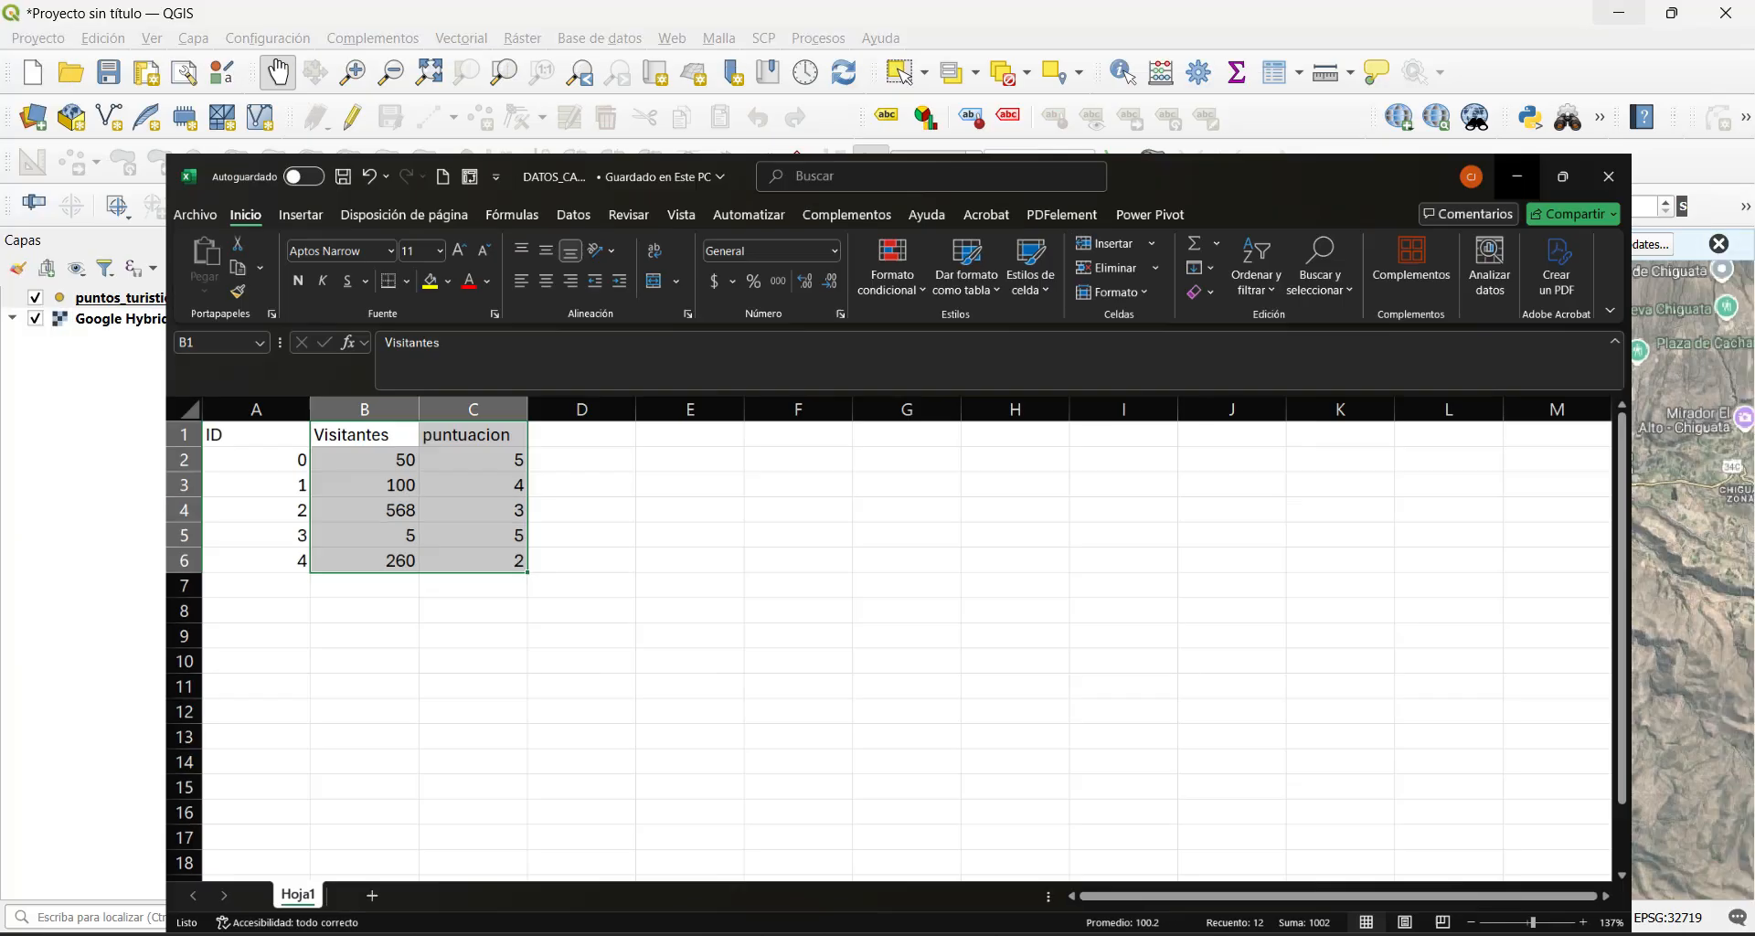
{"action": "right_click", "coordinate": [142, 297]}
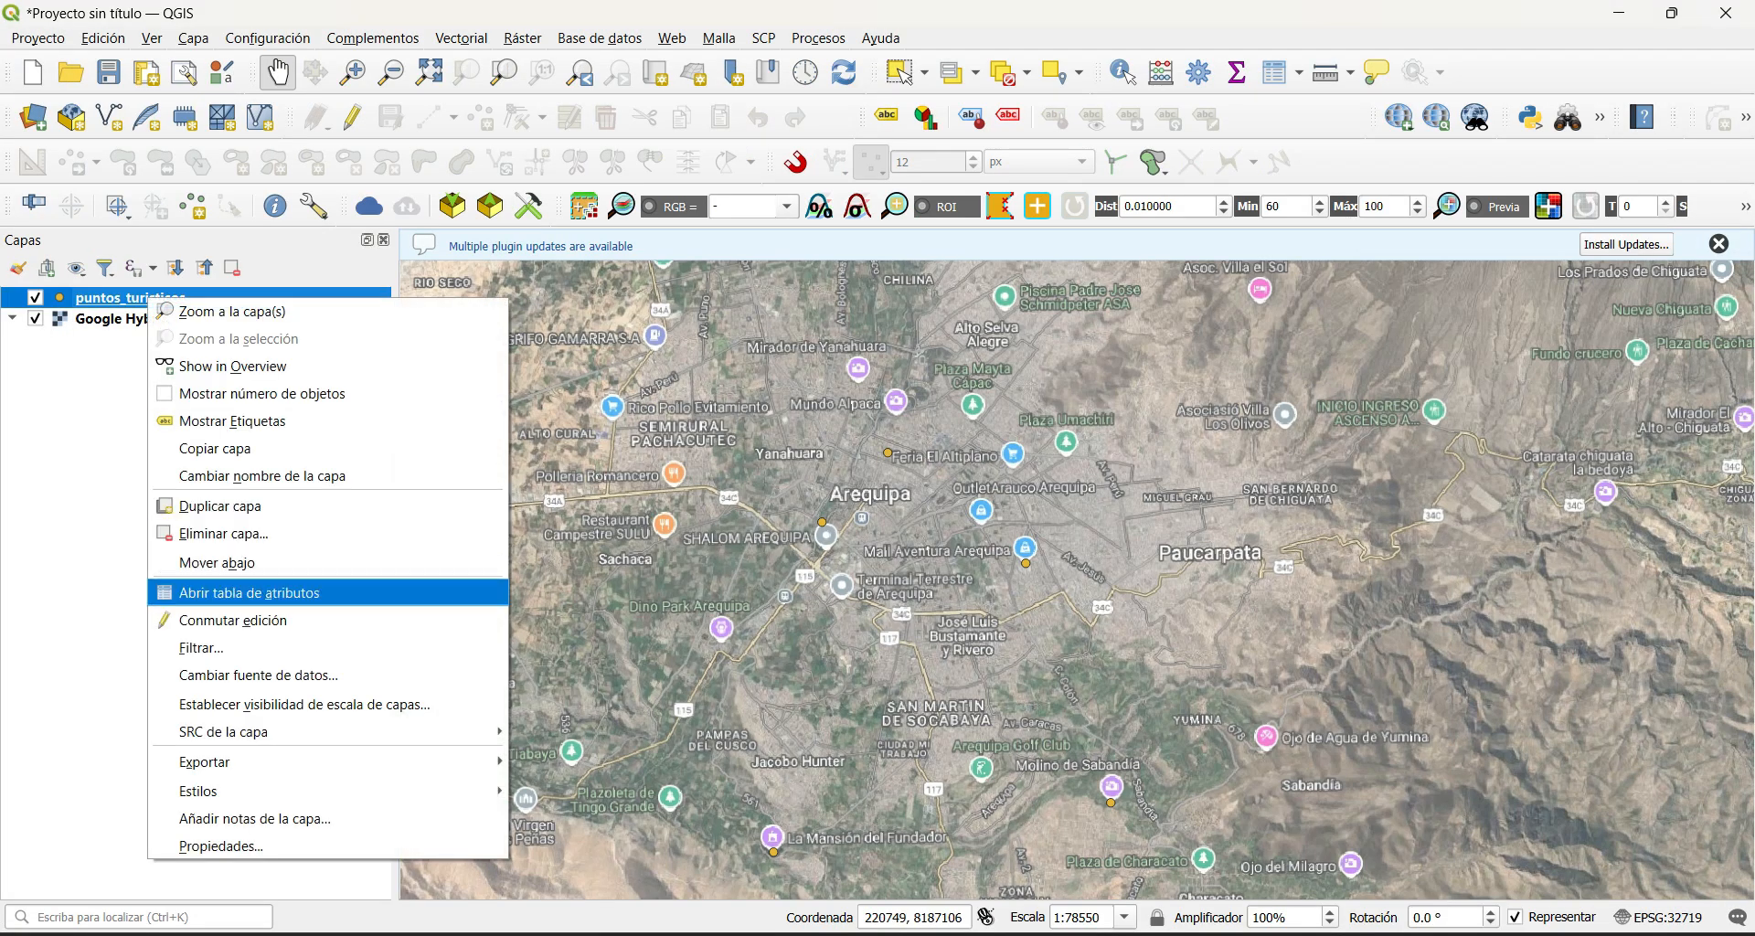
{"action": "left_click", "coordinate": [238, 591]}
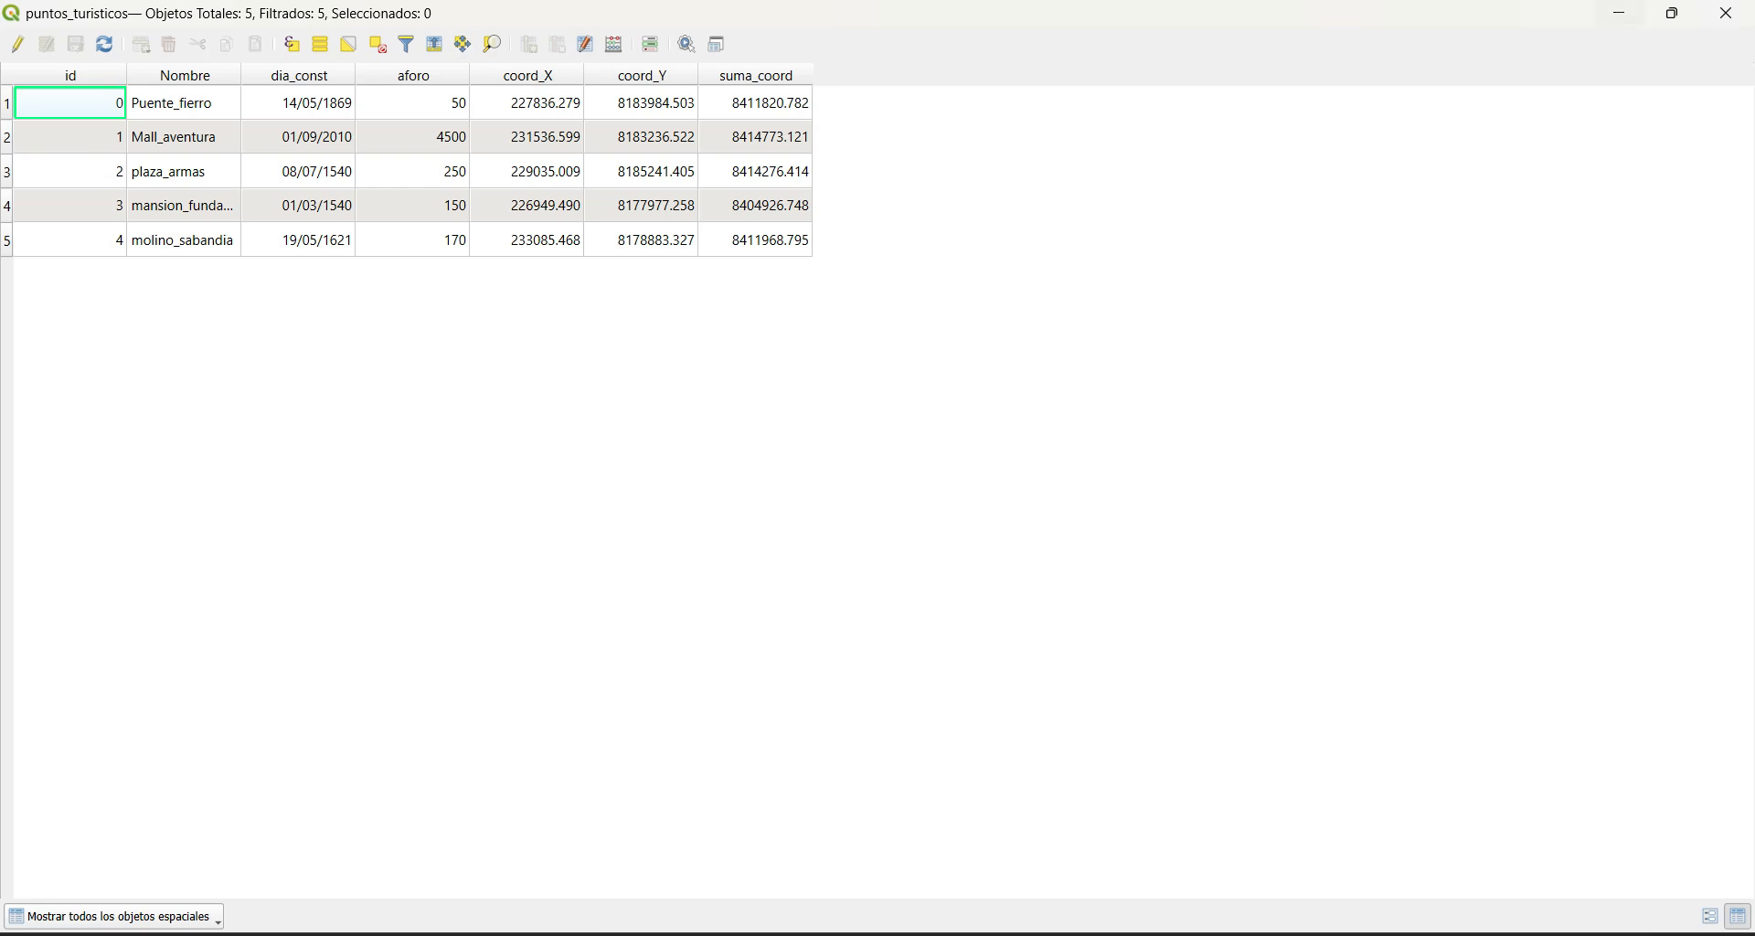
{"action": "left_click", "coordinate": [1620, 13]}
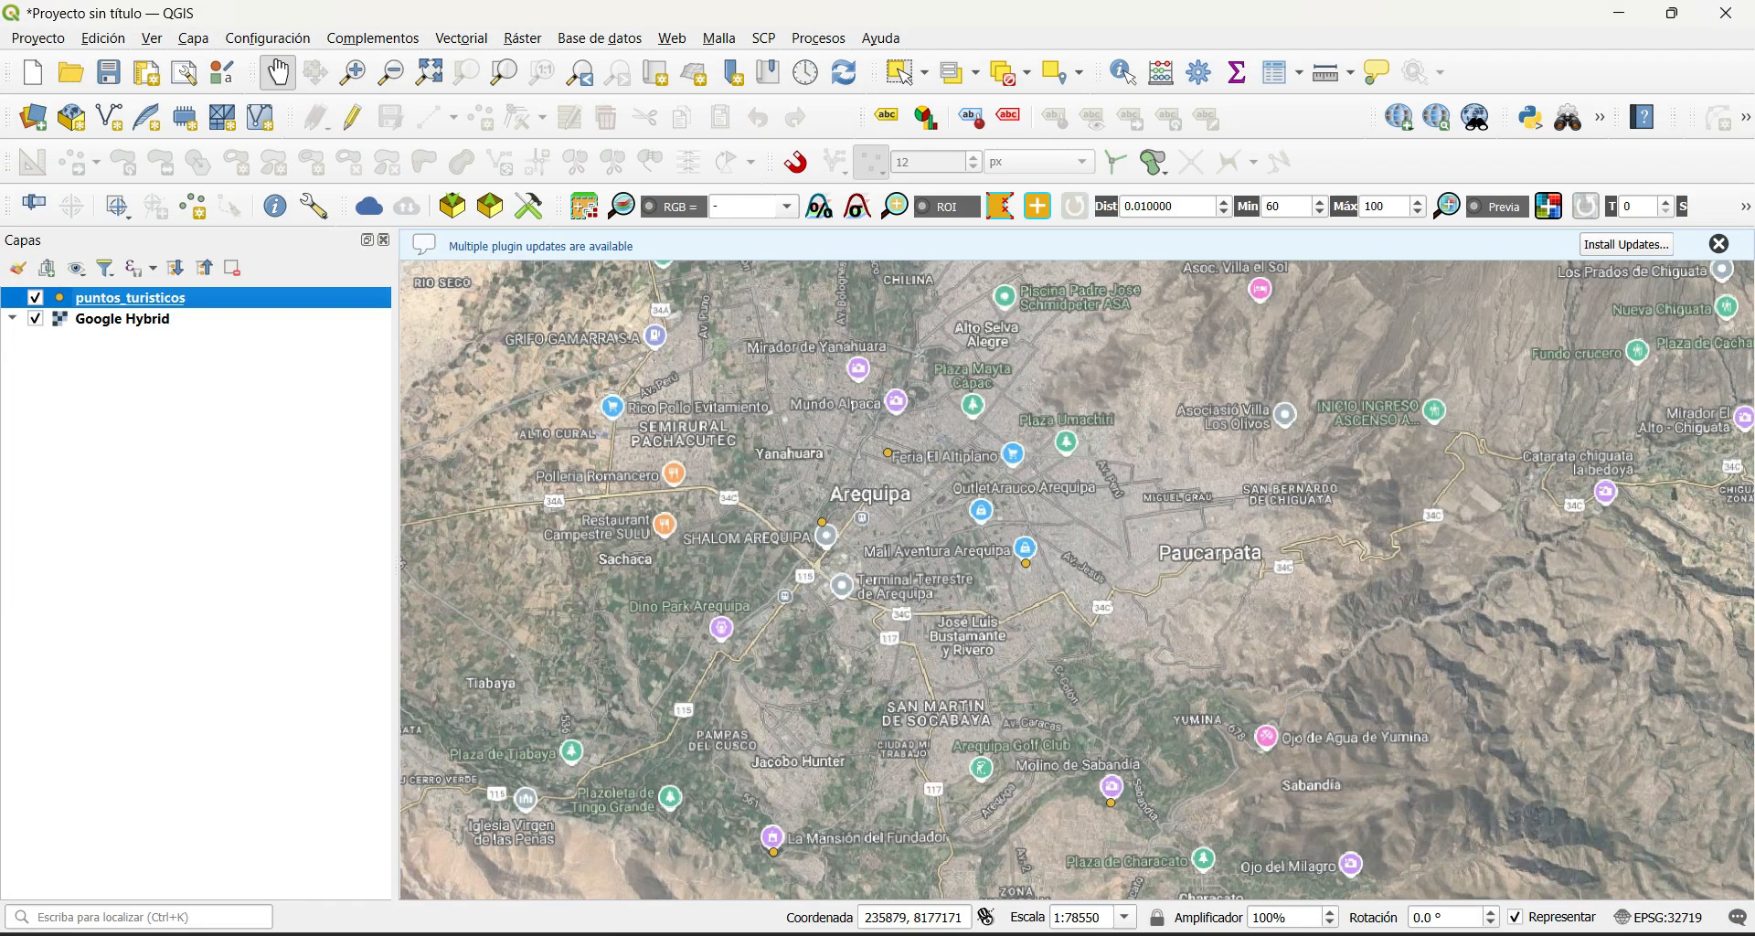
Step: Switch to the Excel workbook and examine the ID column in cells A1 to A6
{"action": "left_click", "coordinate": [1283, 933]}
{"action": "left_click", "coordinate": [368, 517]}
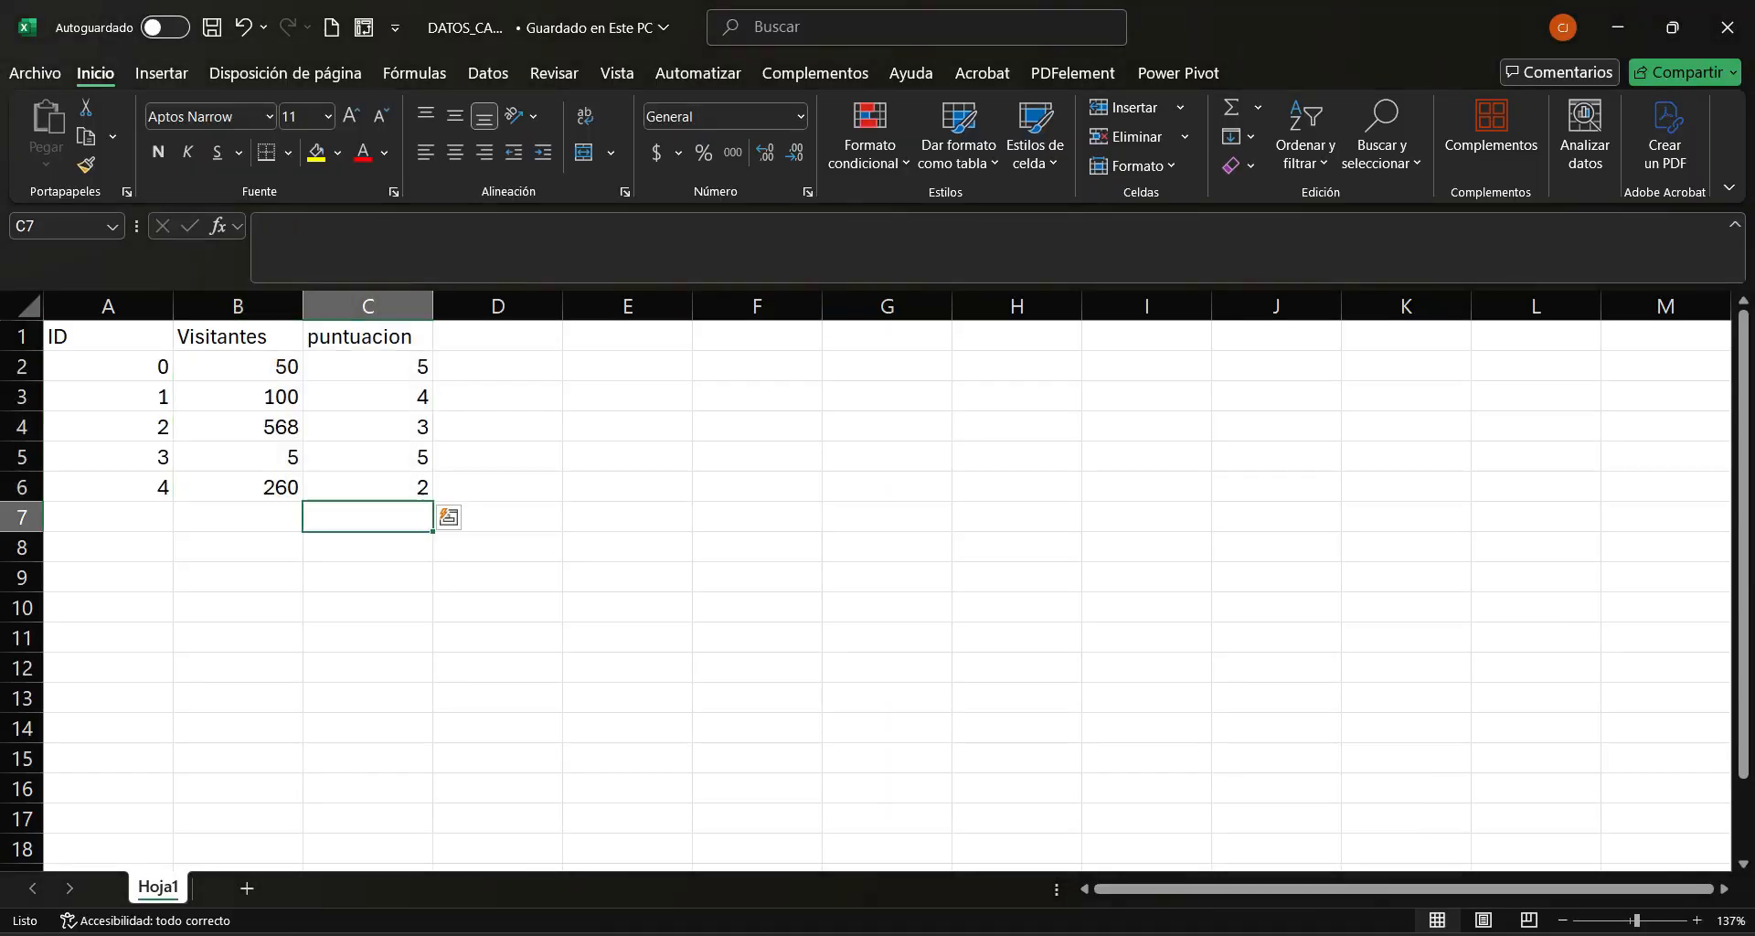
{"action": "left_click", "coordinate": [108, 367]}
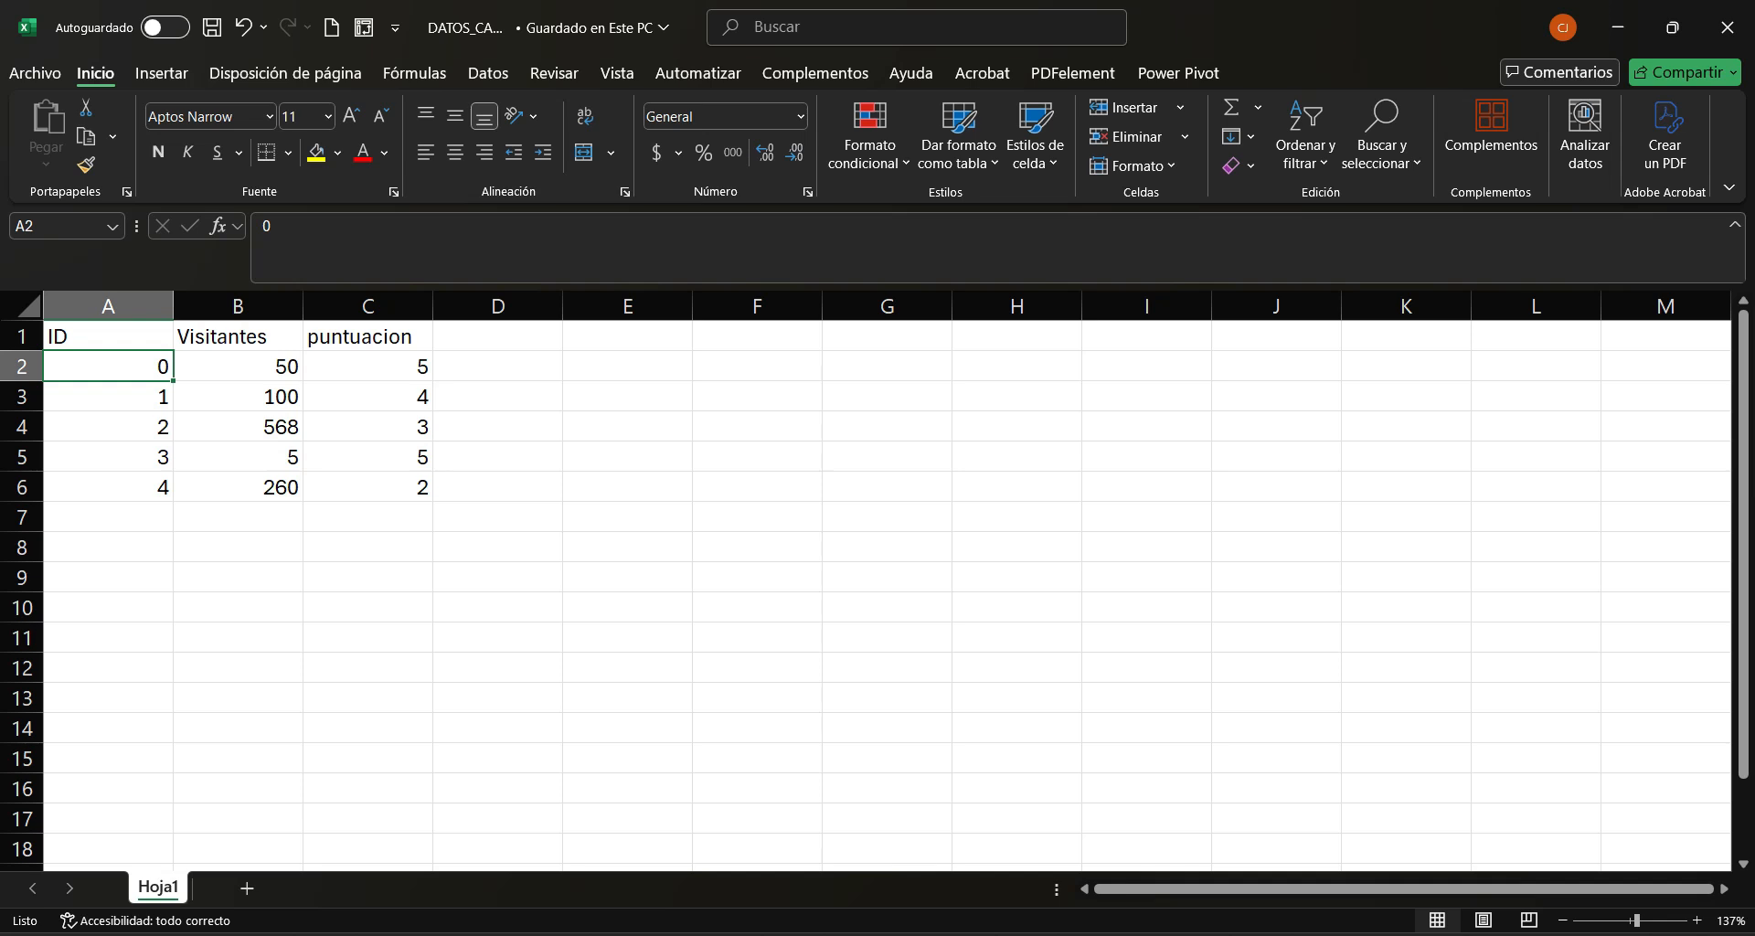
{"action": "left_click_drag", "start_coordinate": [108, 335], "coordinate": [107, 487]}
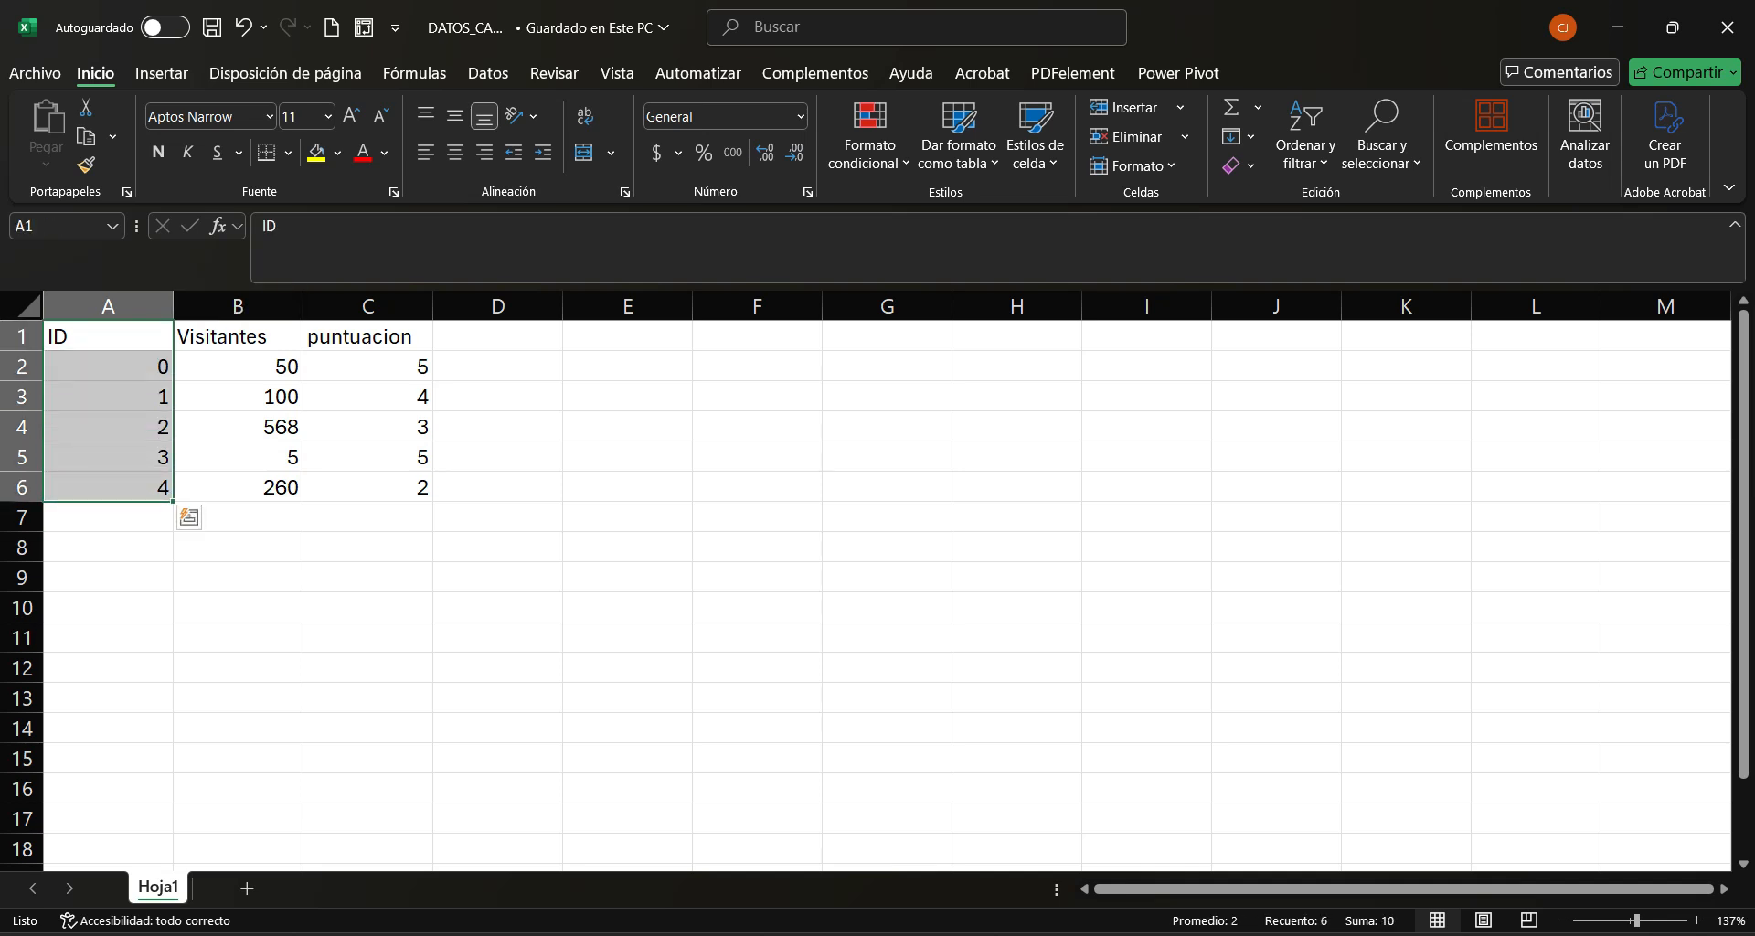
{"action": "left_click_drag", "start_coordinate": [108, 337], "coordinate": [108, 488]}
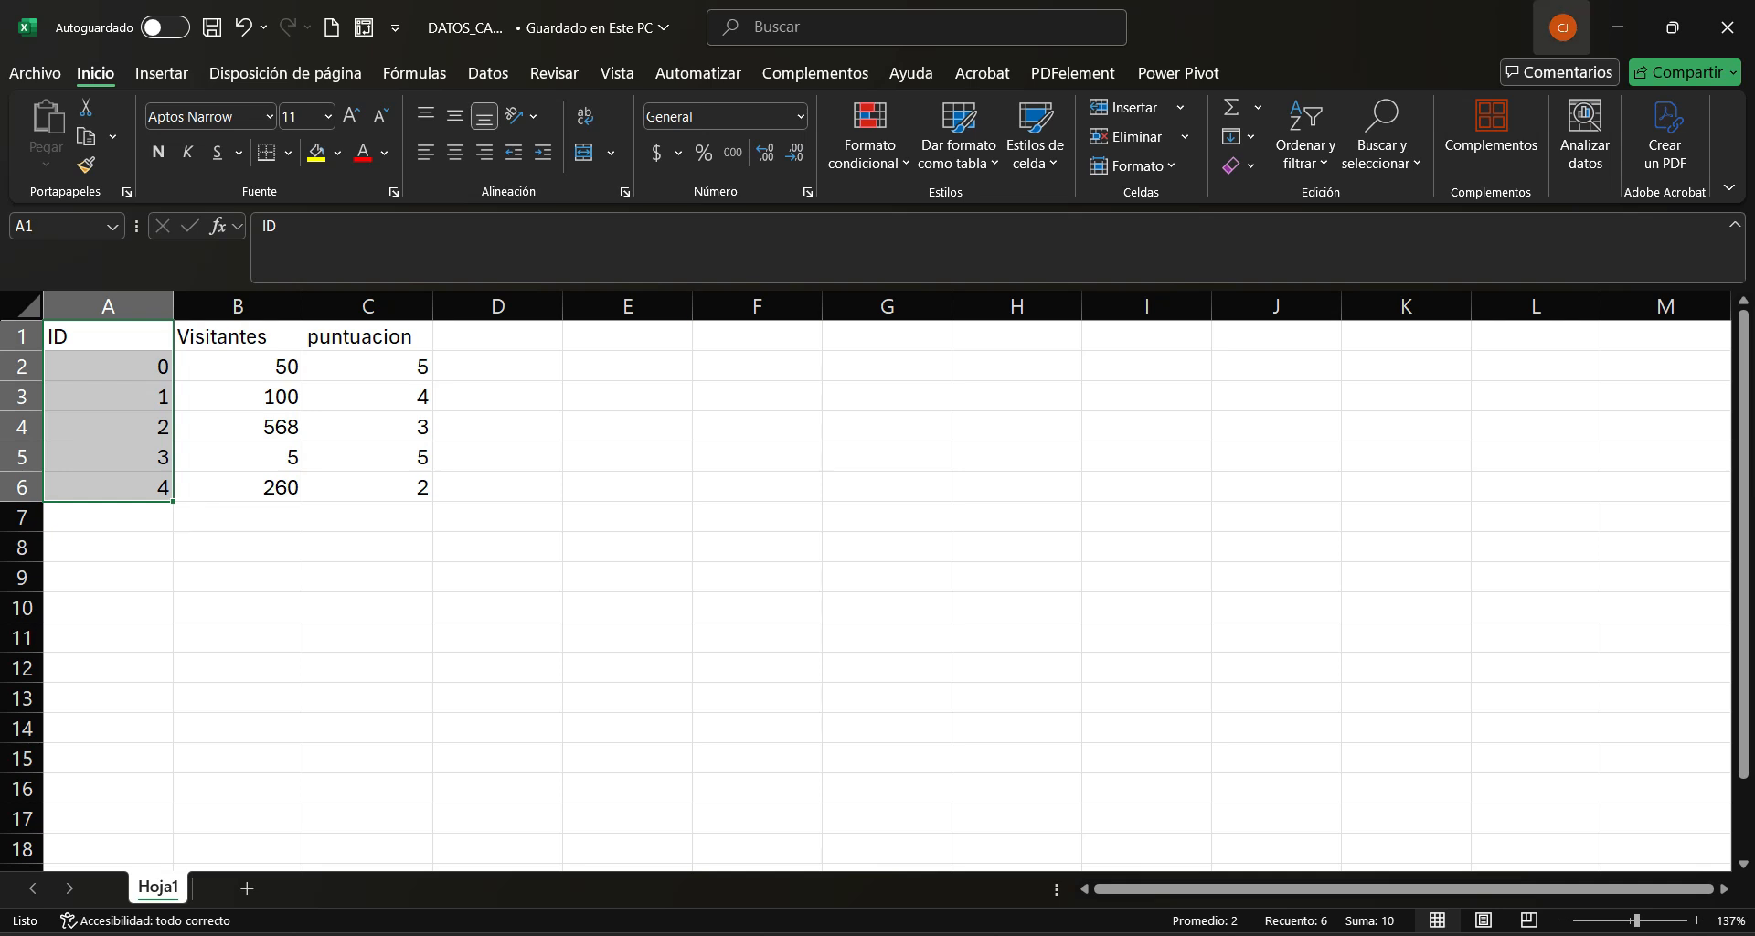
Step: Go back to QGIS and check the id field in the puntos_turisticos attribute table against the workbook's ID column
{"action": "left_click", "coordinate": [1617, 27]}
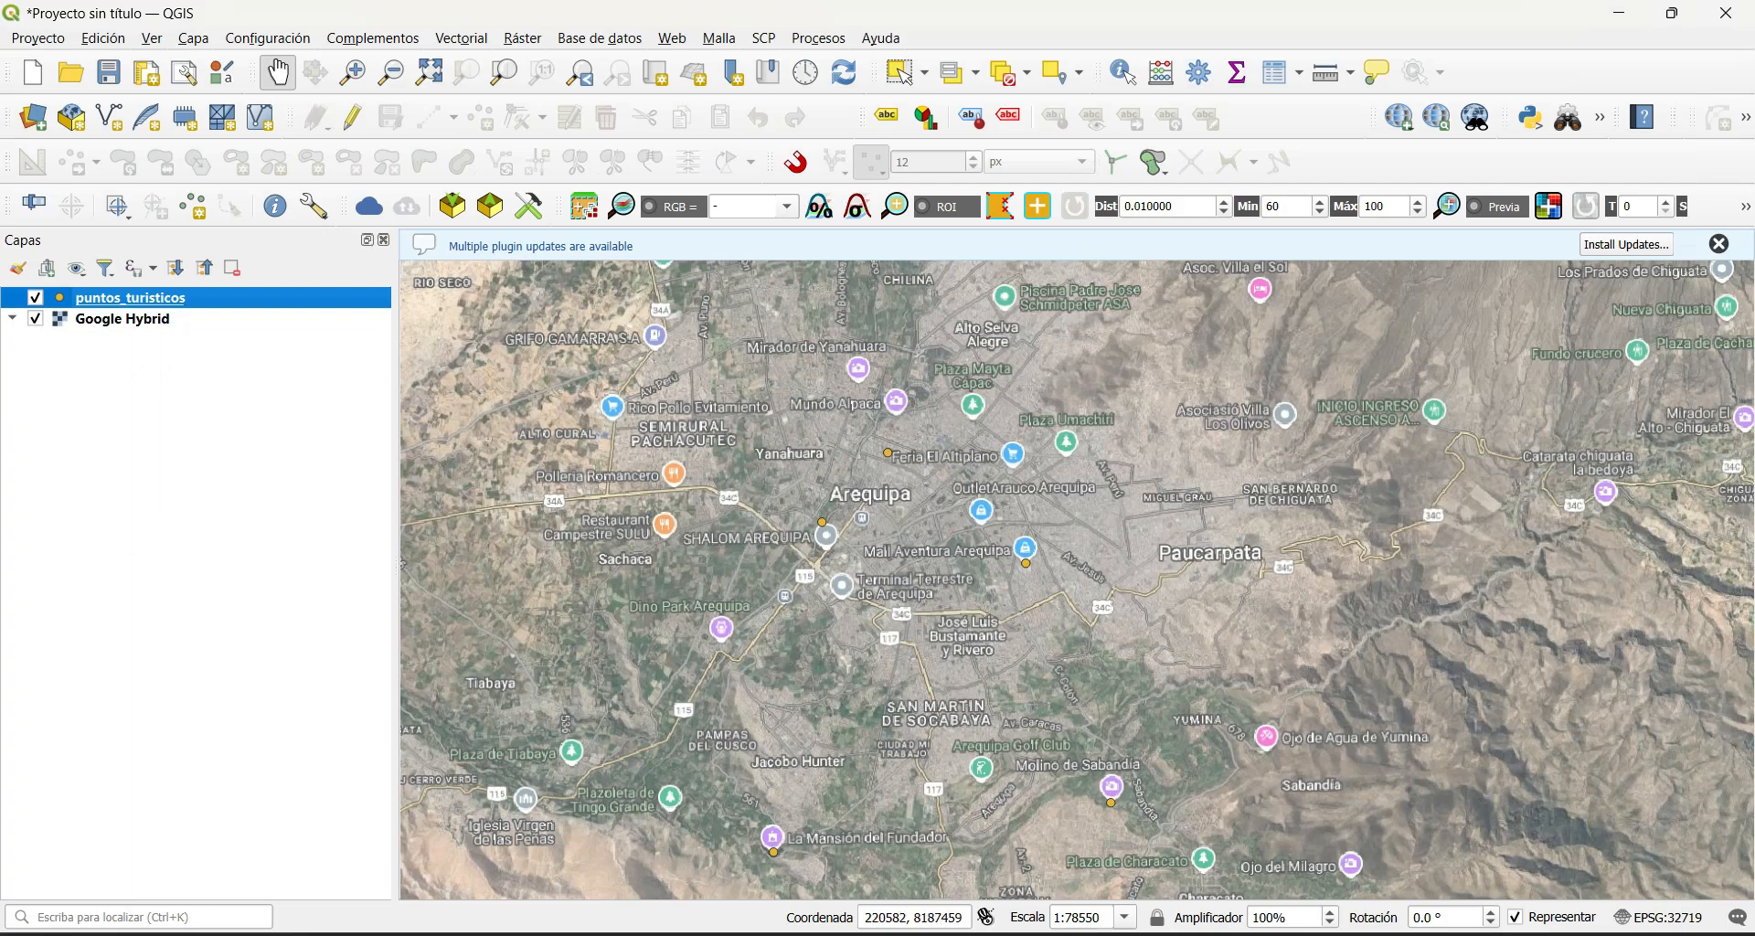
{"action": "right_click", "coordinate": [255, 298]}
{"action": "left_click", "coordinate": [311, 593]}
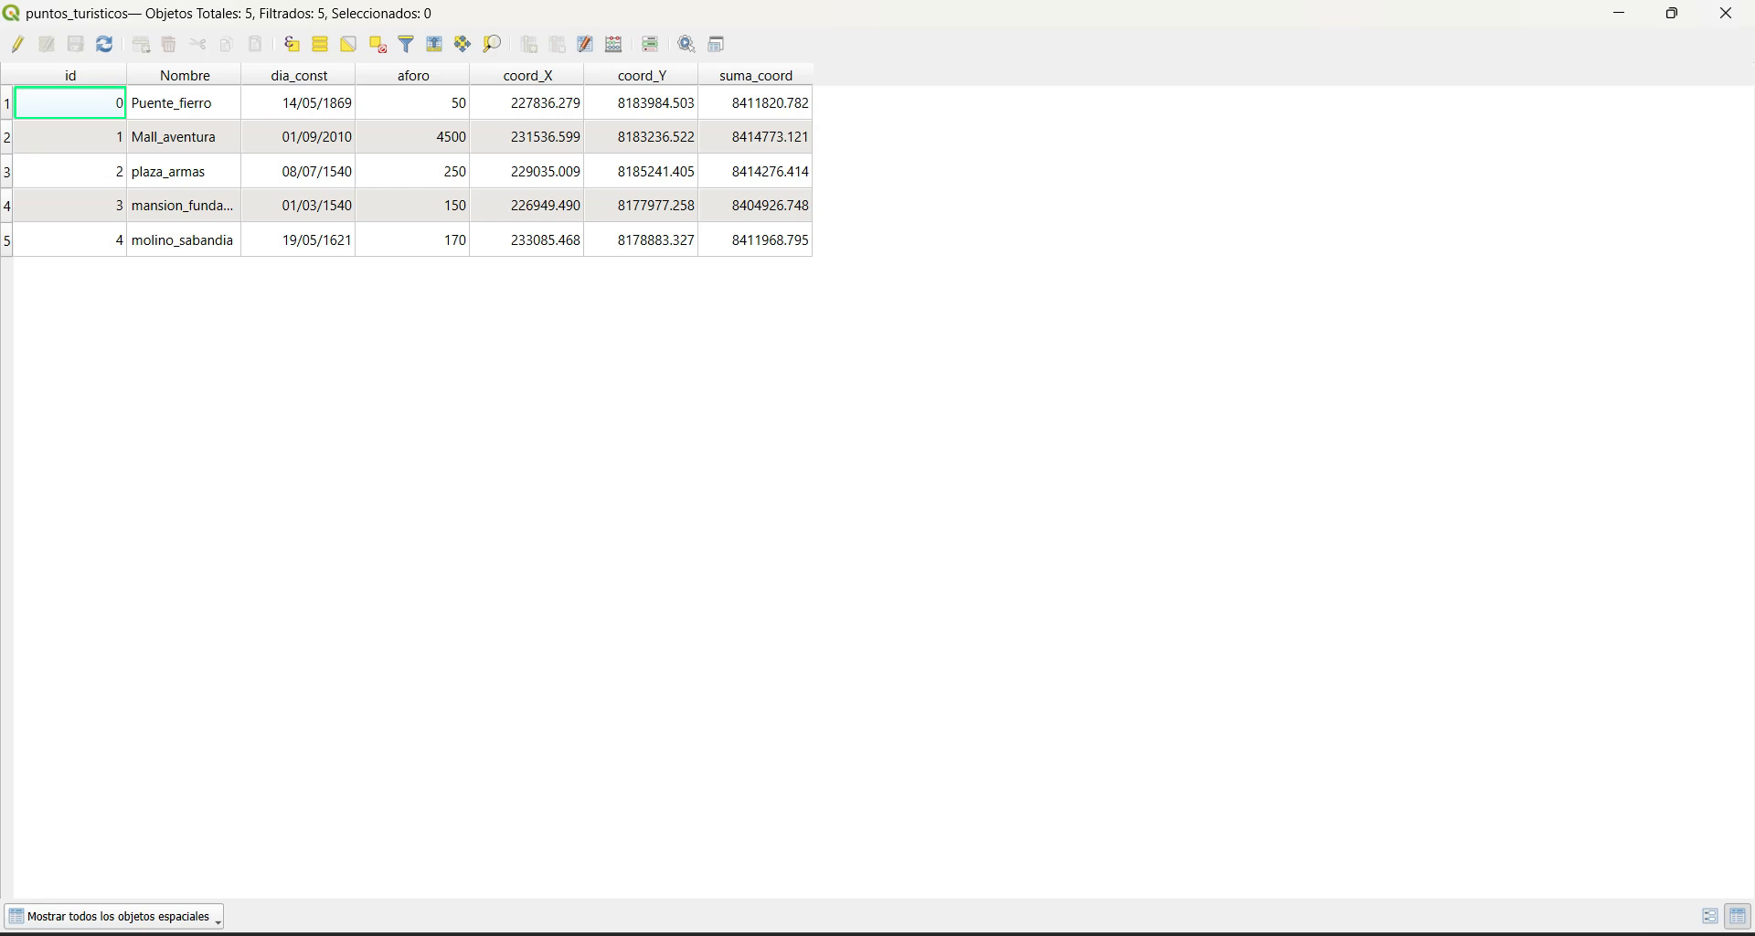
Step: Switch to Excel and save a copy of the workbook as DATOS_CAMPO in C:\clase_5, in CSV UTF-8 (delimitado por comas) format
{"action": "left_click", "coordinate": [1283, 934]}
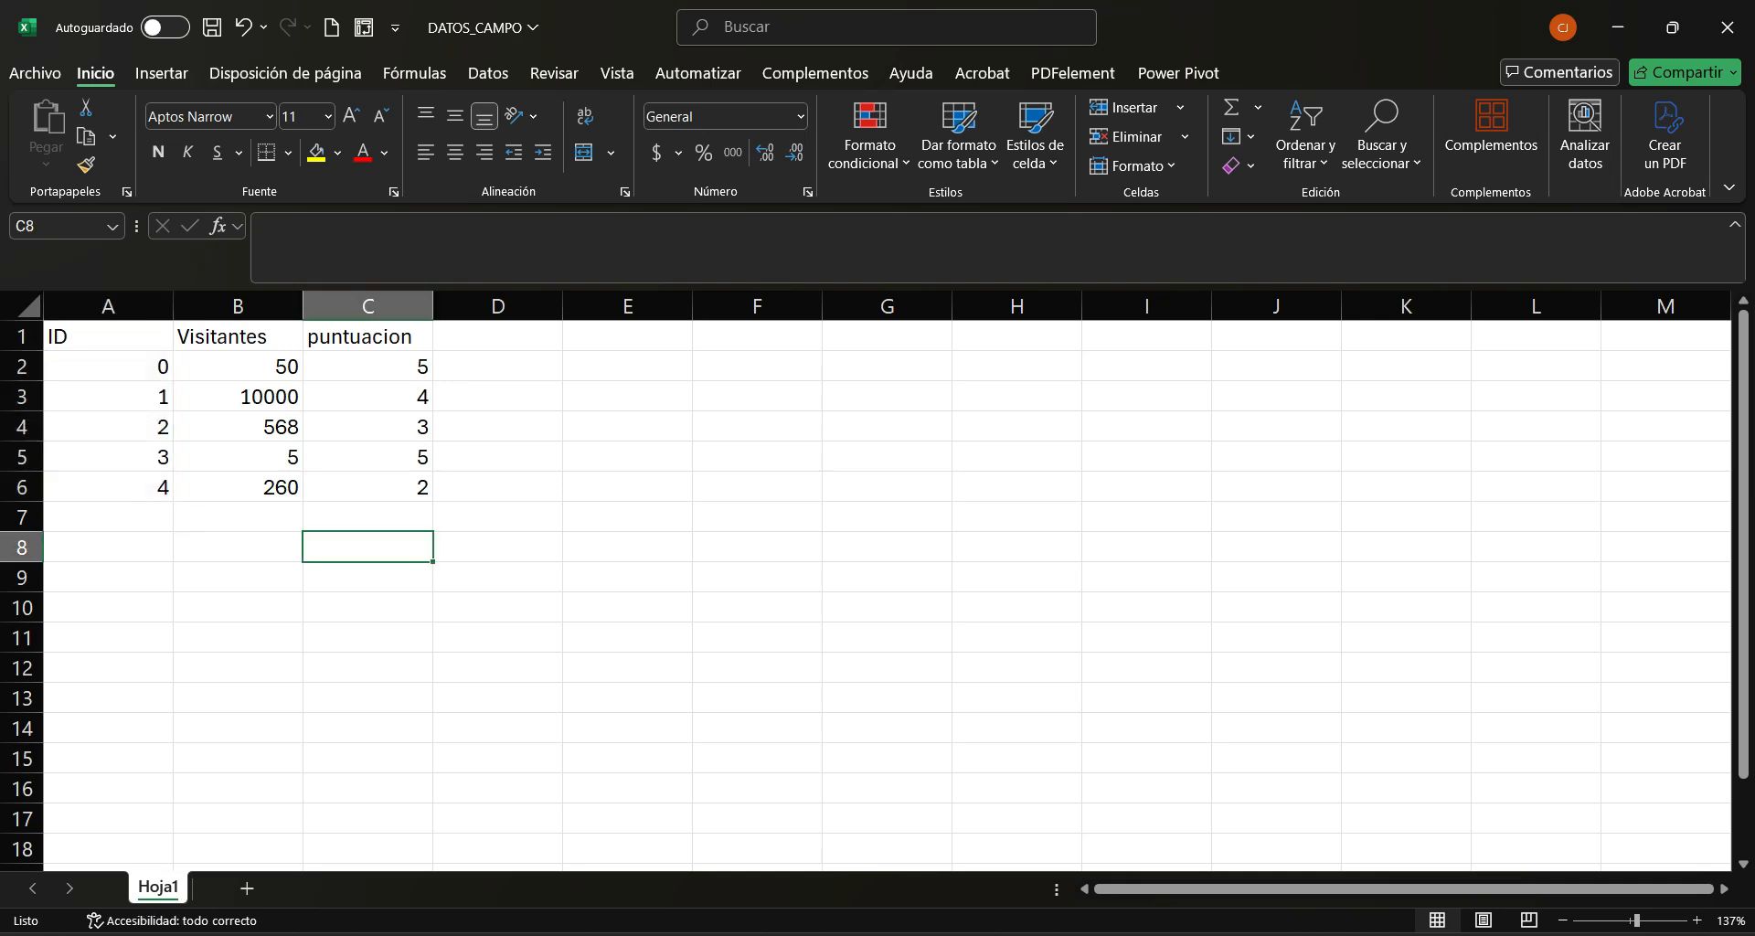
{"action": "left_click", "coordinate": [35, 73]}
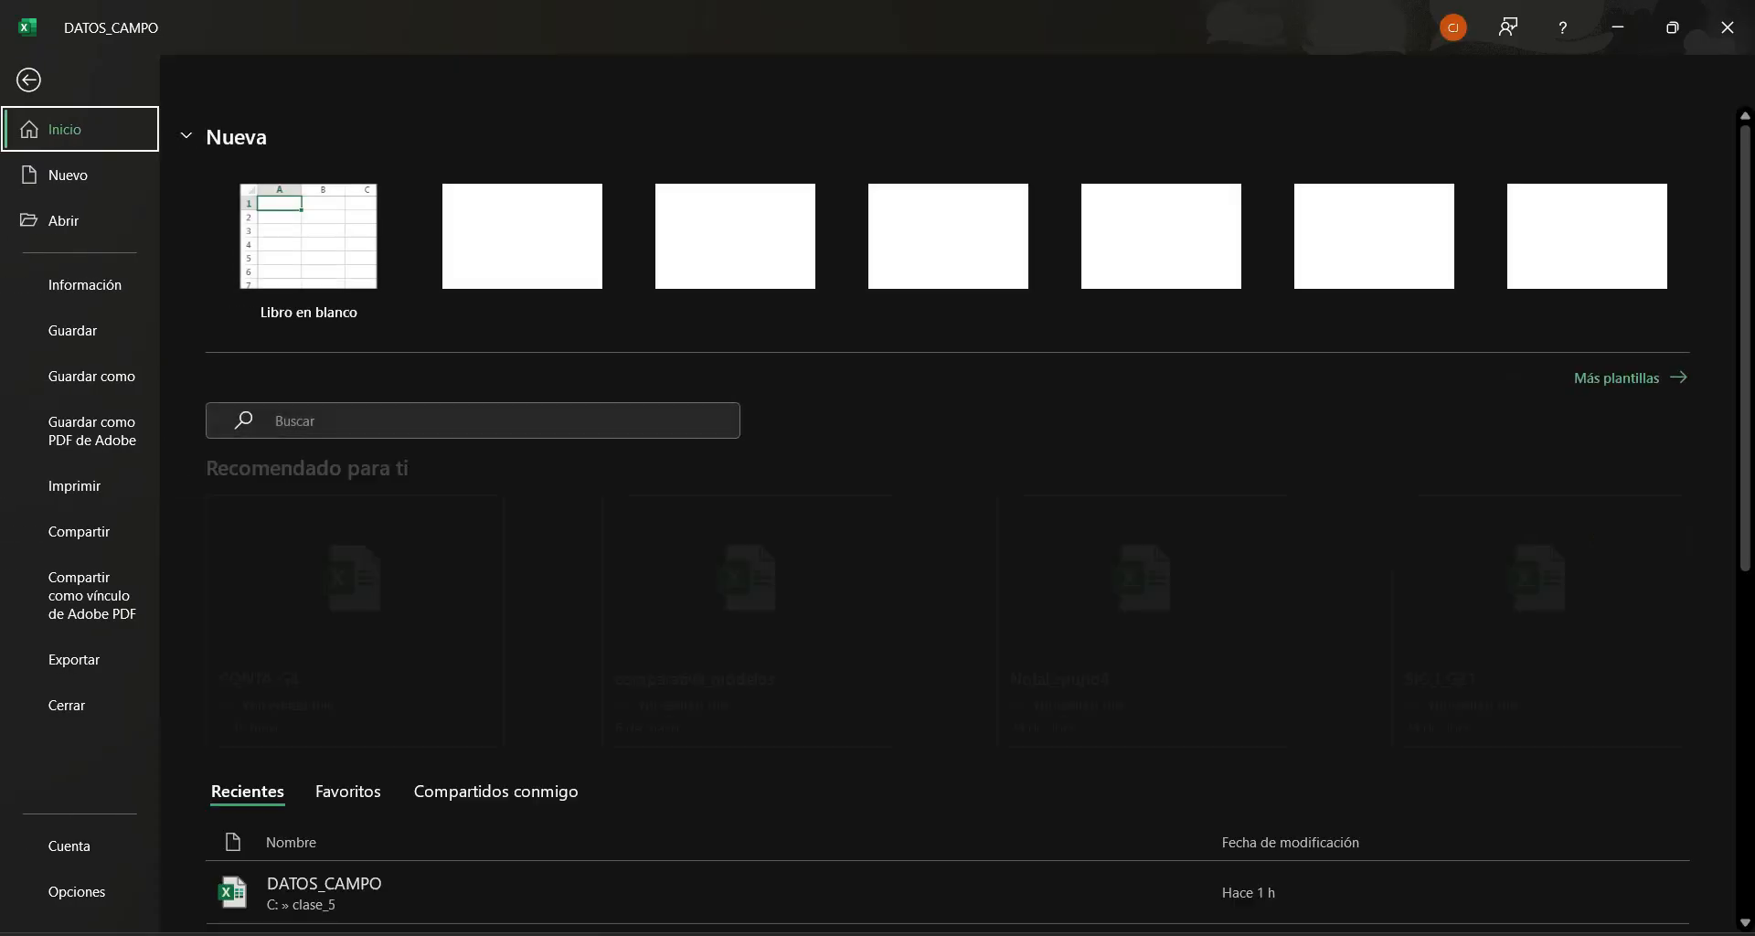
{"action": "left_click", "coordinate": [92, 375]}
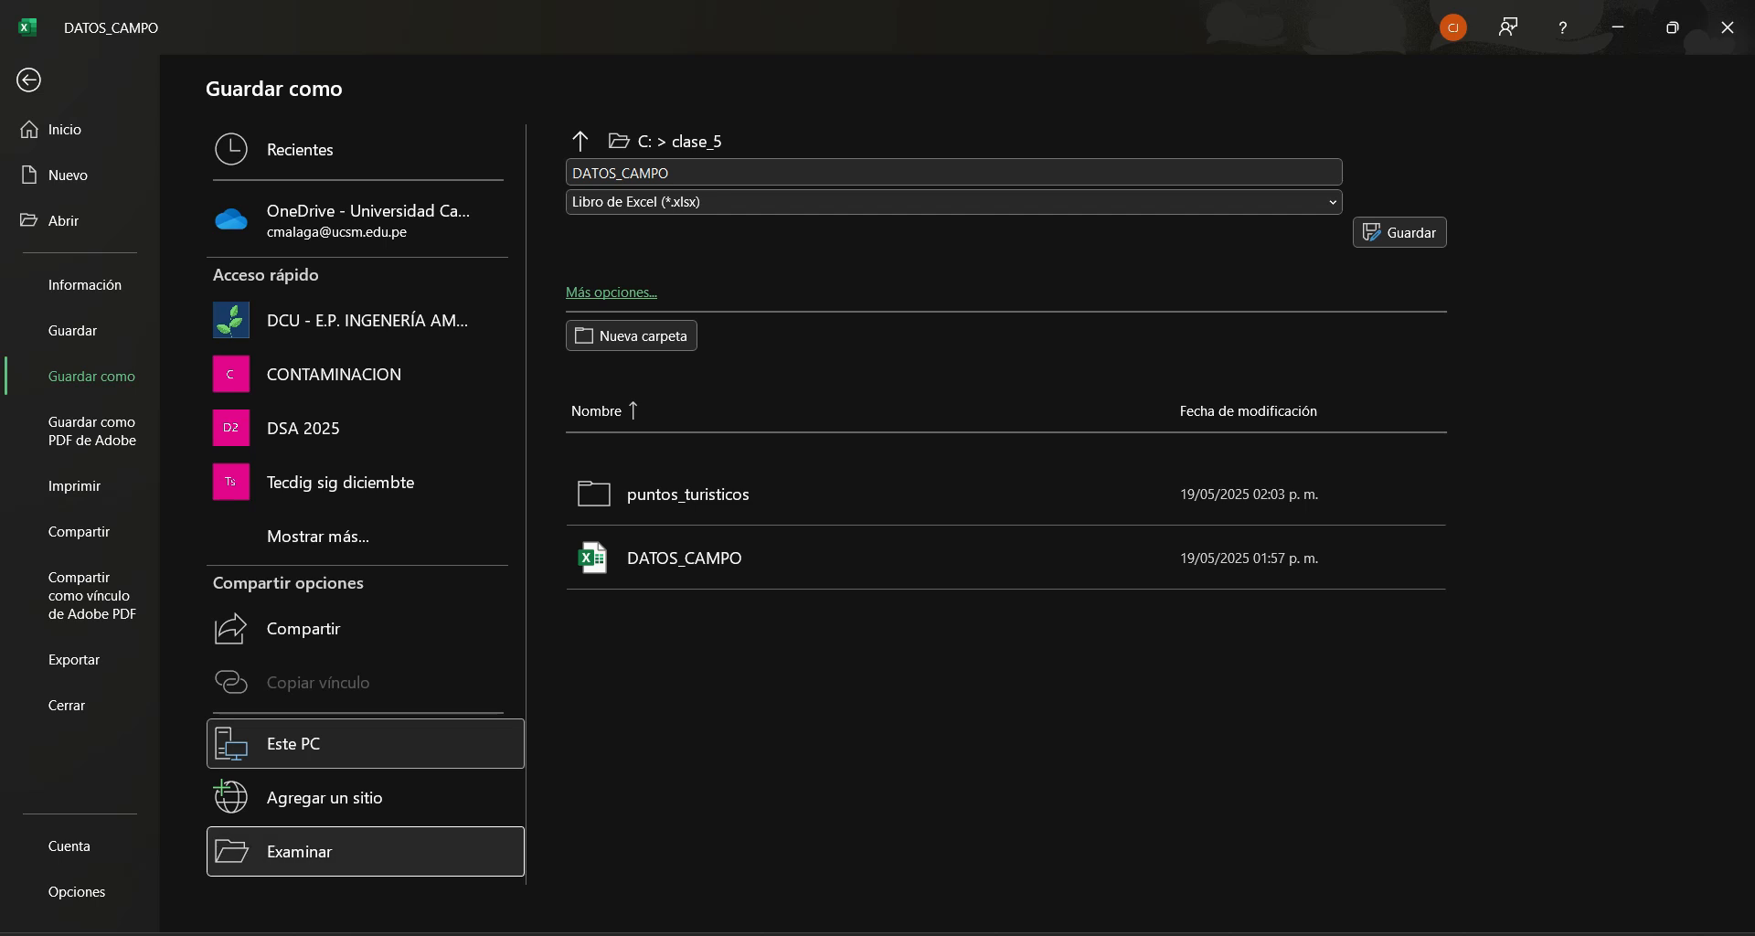
{"action": "left_click", "coordinate": [299, 851]}
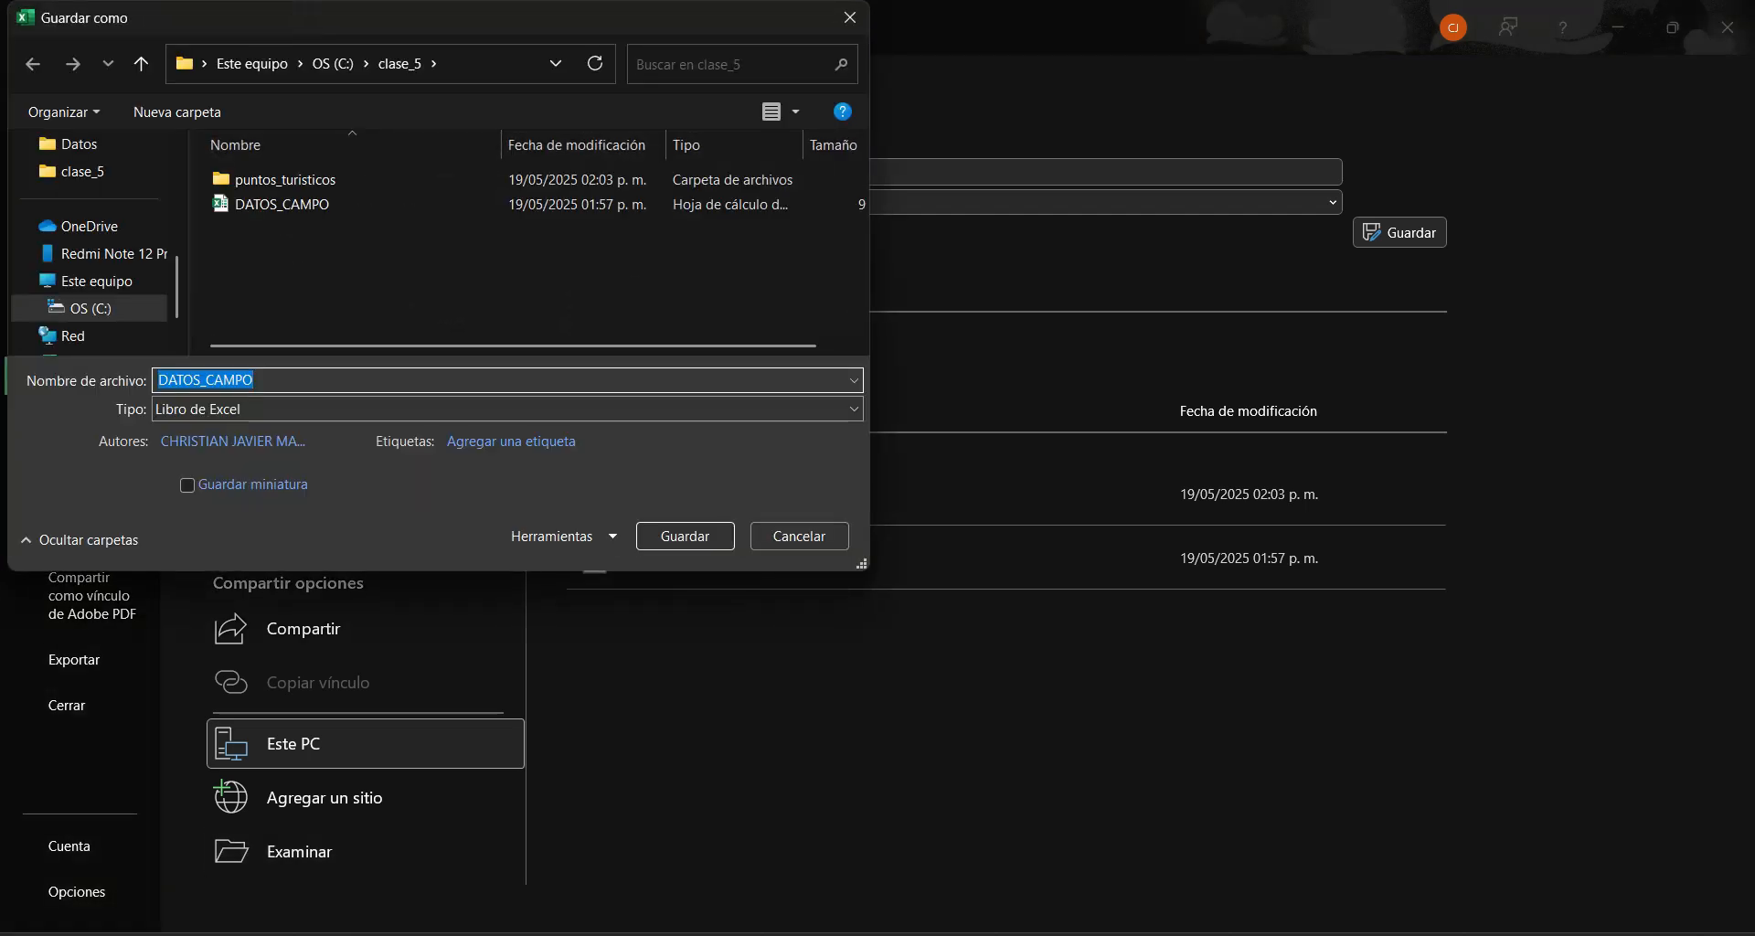
{"action": "left_click_drag", "start_coordinate": [569, 10], "coordinate": [927, 224]}
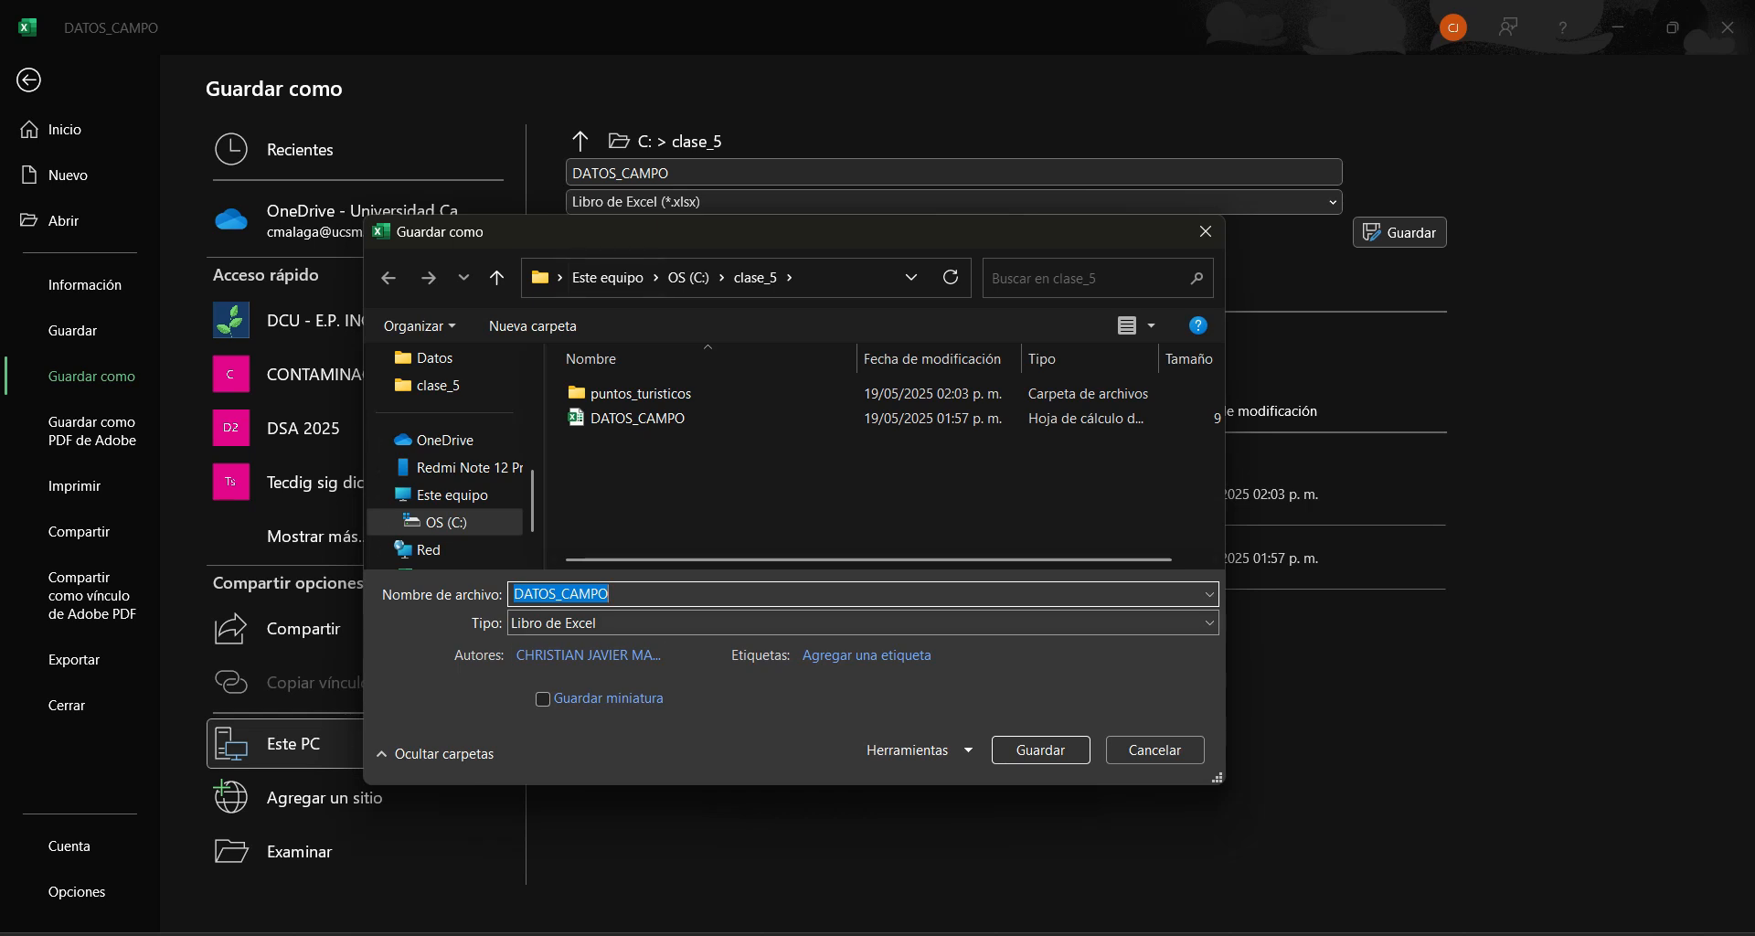
{"action": "left_click", "coordinate": [859, 623]}
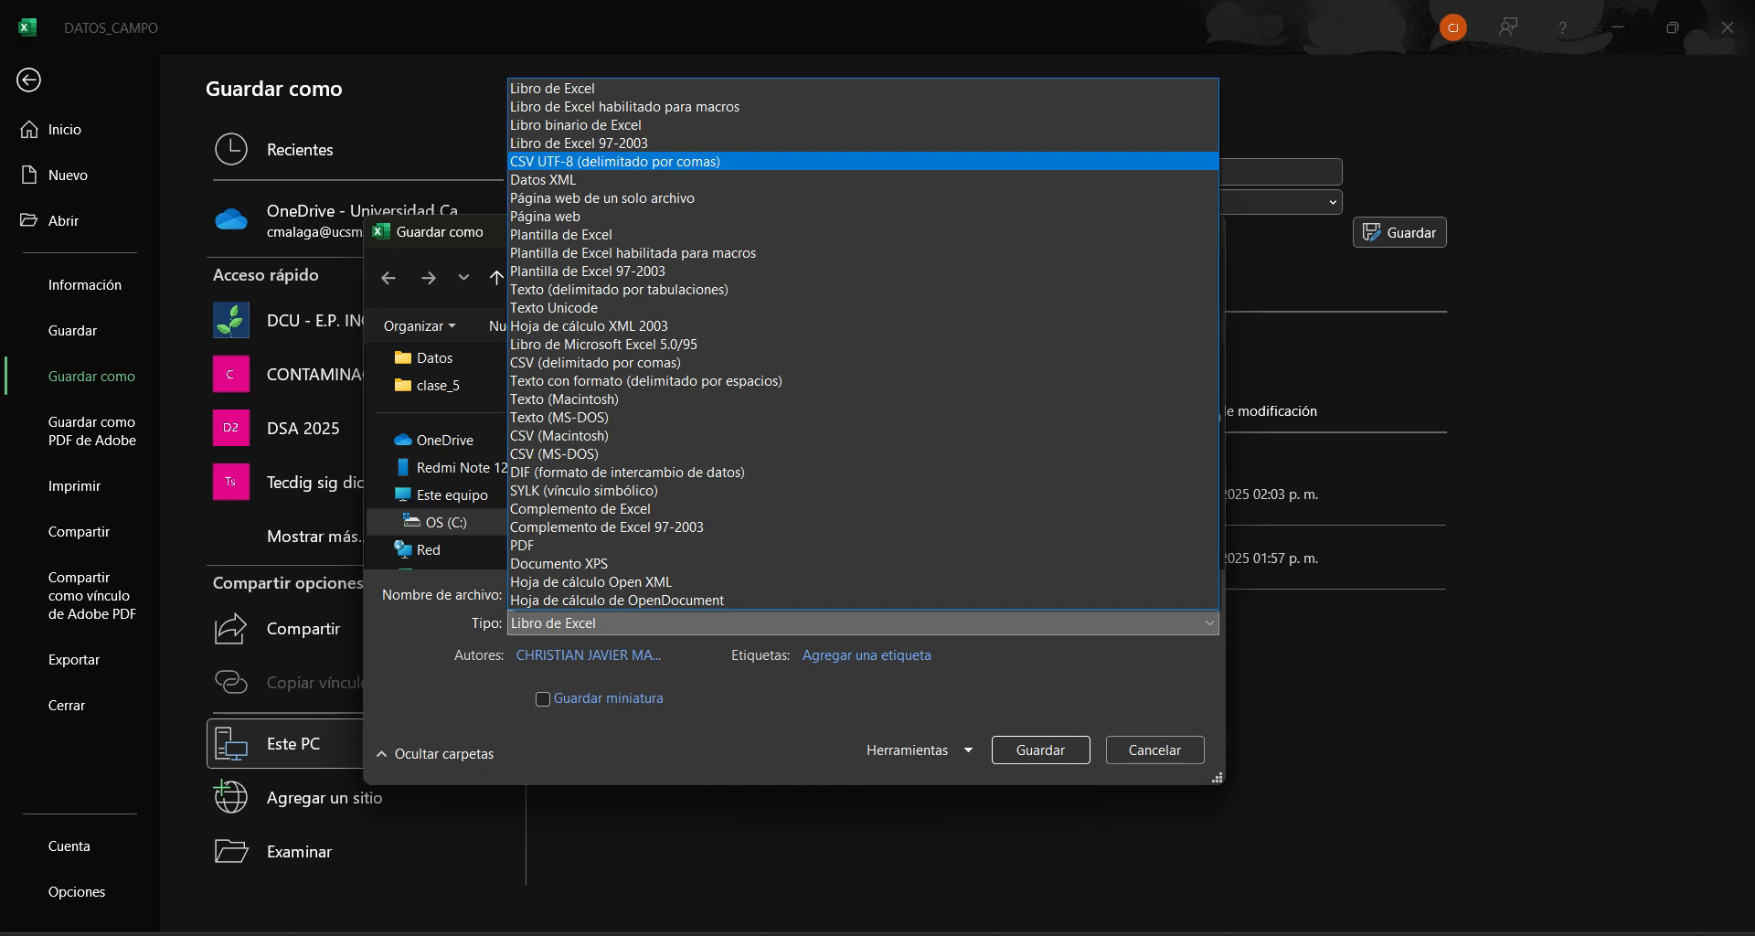
{"action": "left_click", "coordinate": [614, 161]}
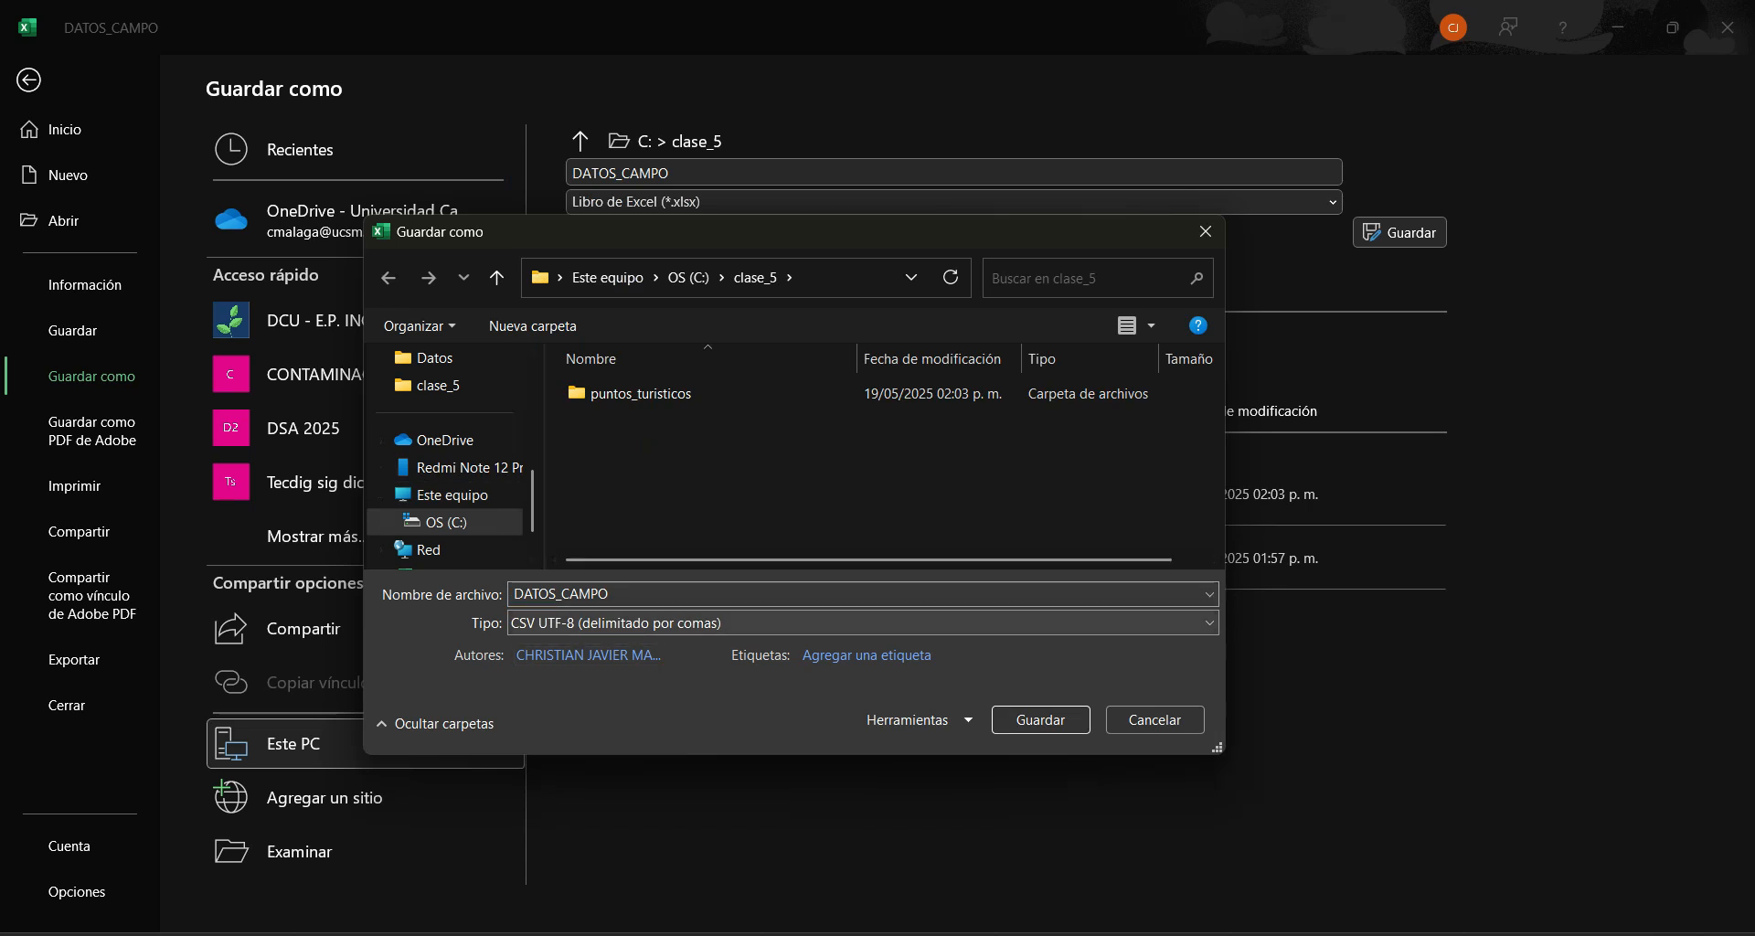
{"action": "left_click", "coordinate": [1041, 719]}
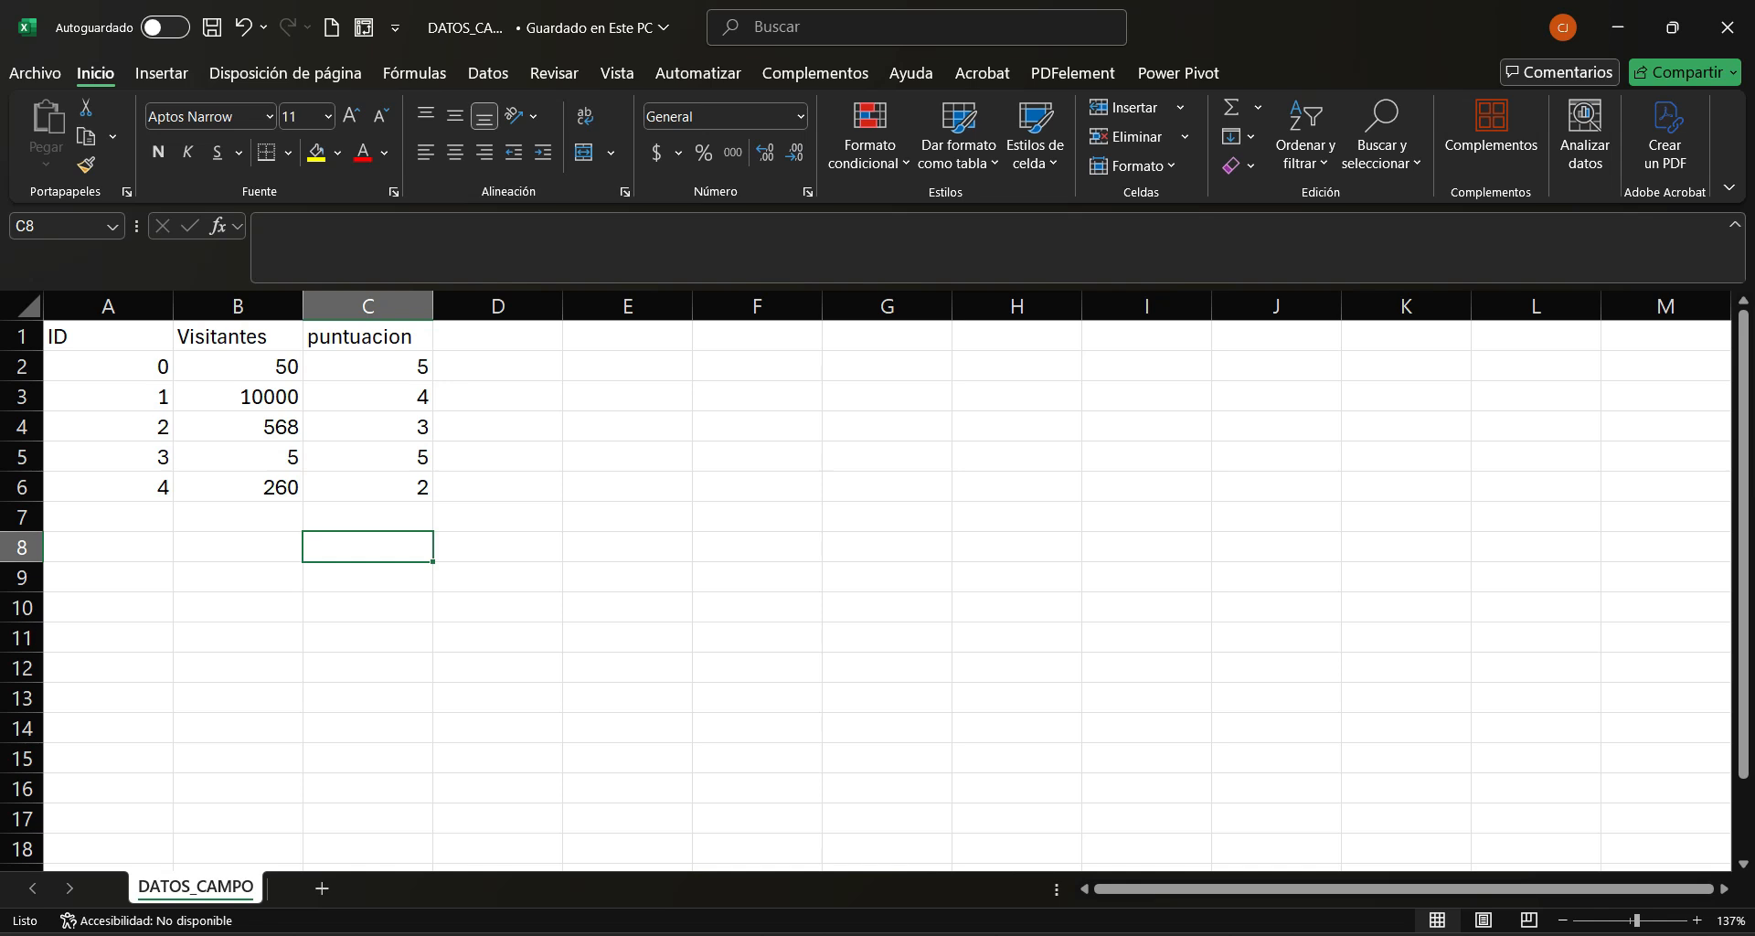
Step: Switch to QGIS and open the data source settings for adding a Texto delimitado layer
{"action": "left_click", "coordinate": [990, 832]}
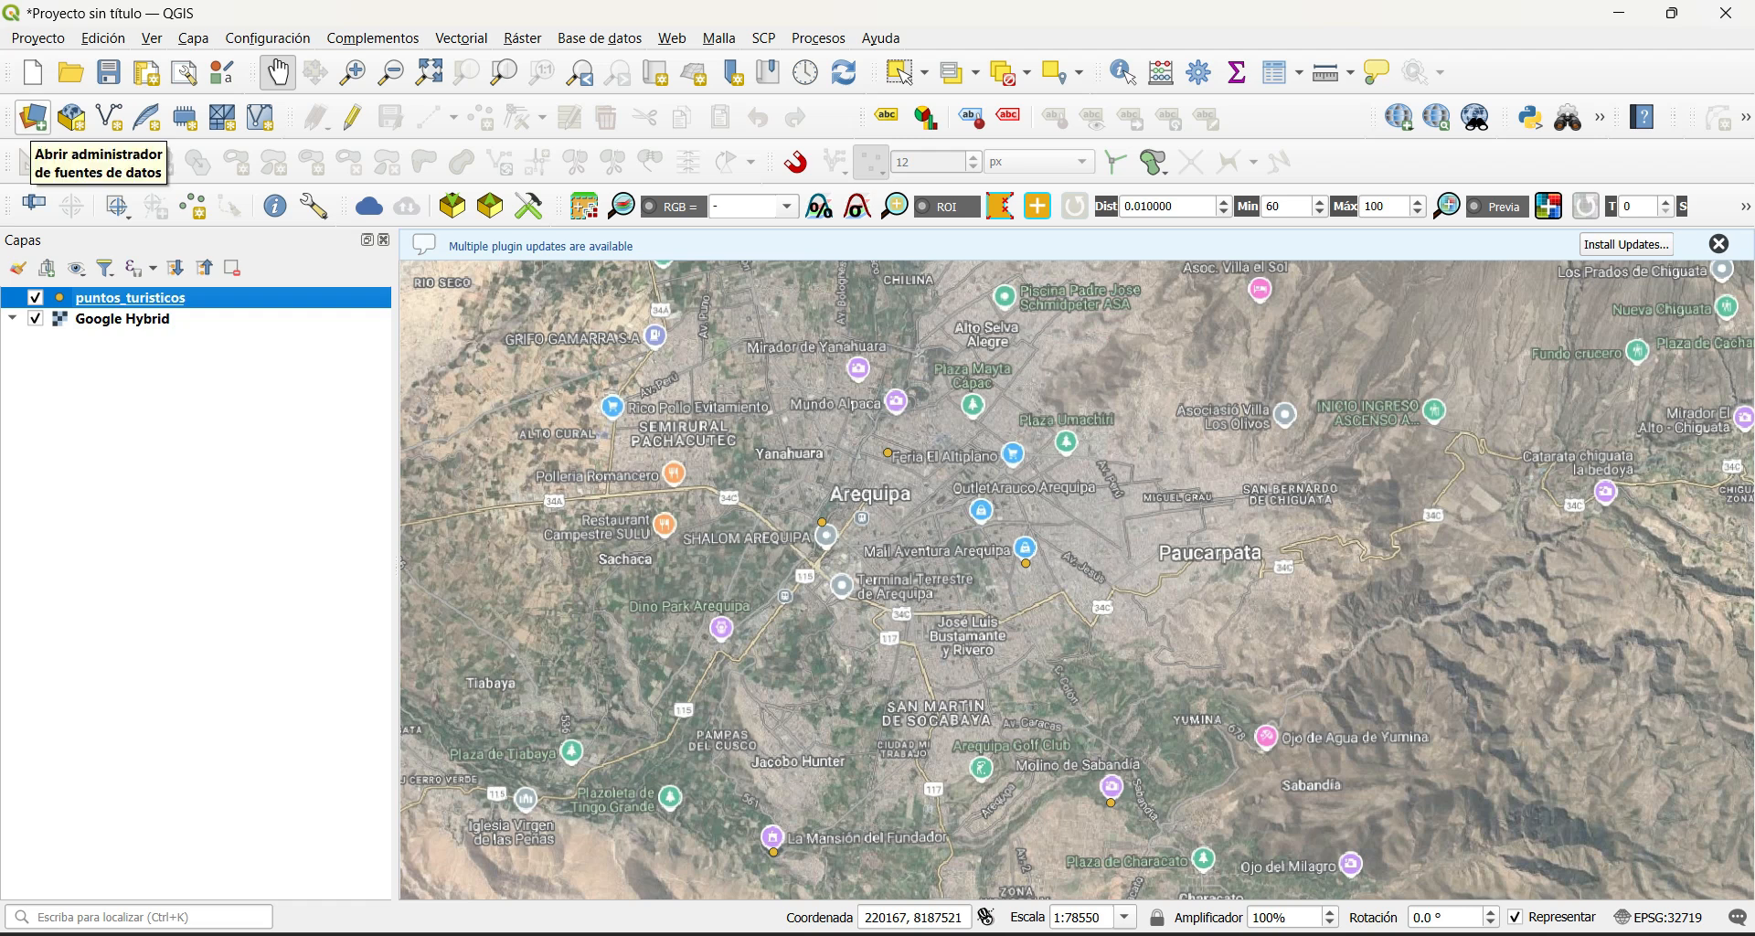
{"action": "left_click", "coordinate": [33, 117]}
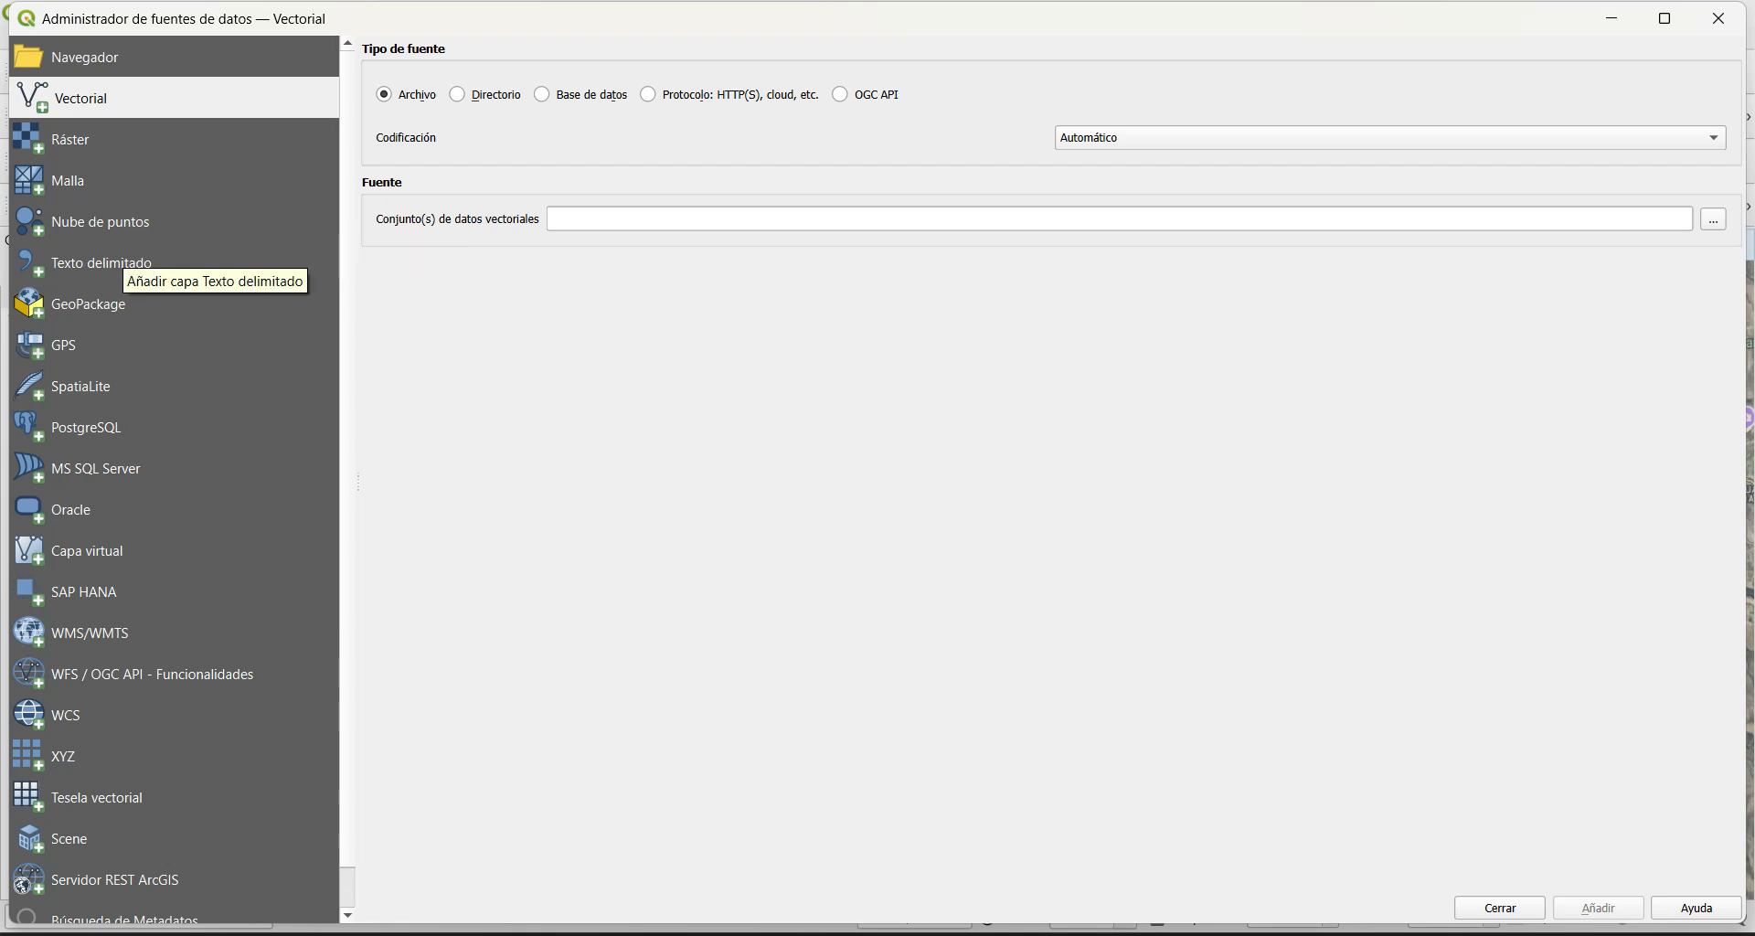
{"action": "left_click", "coordinate": [108, 262]}
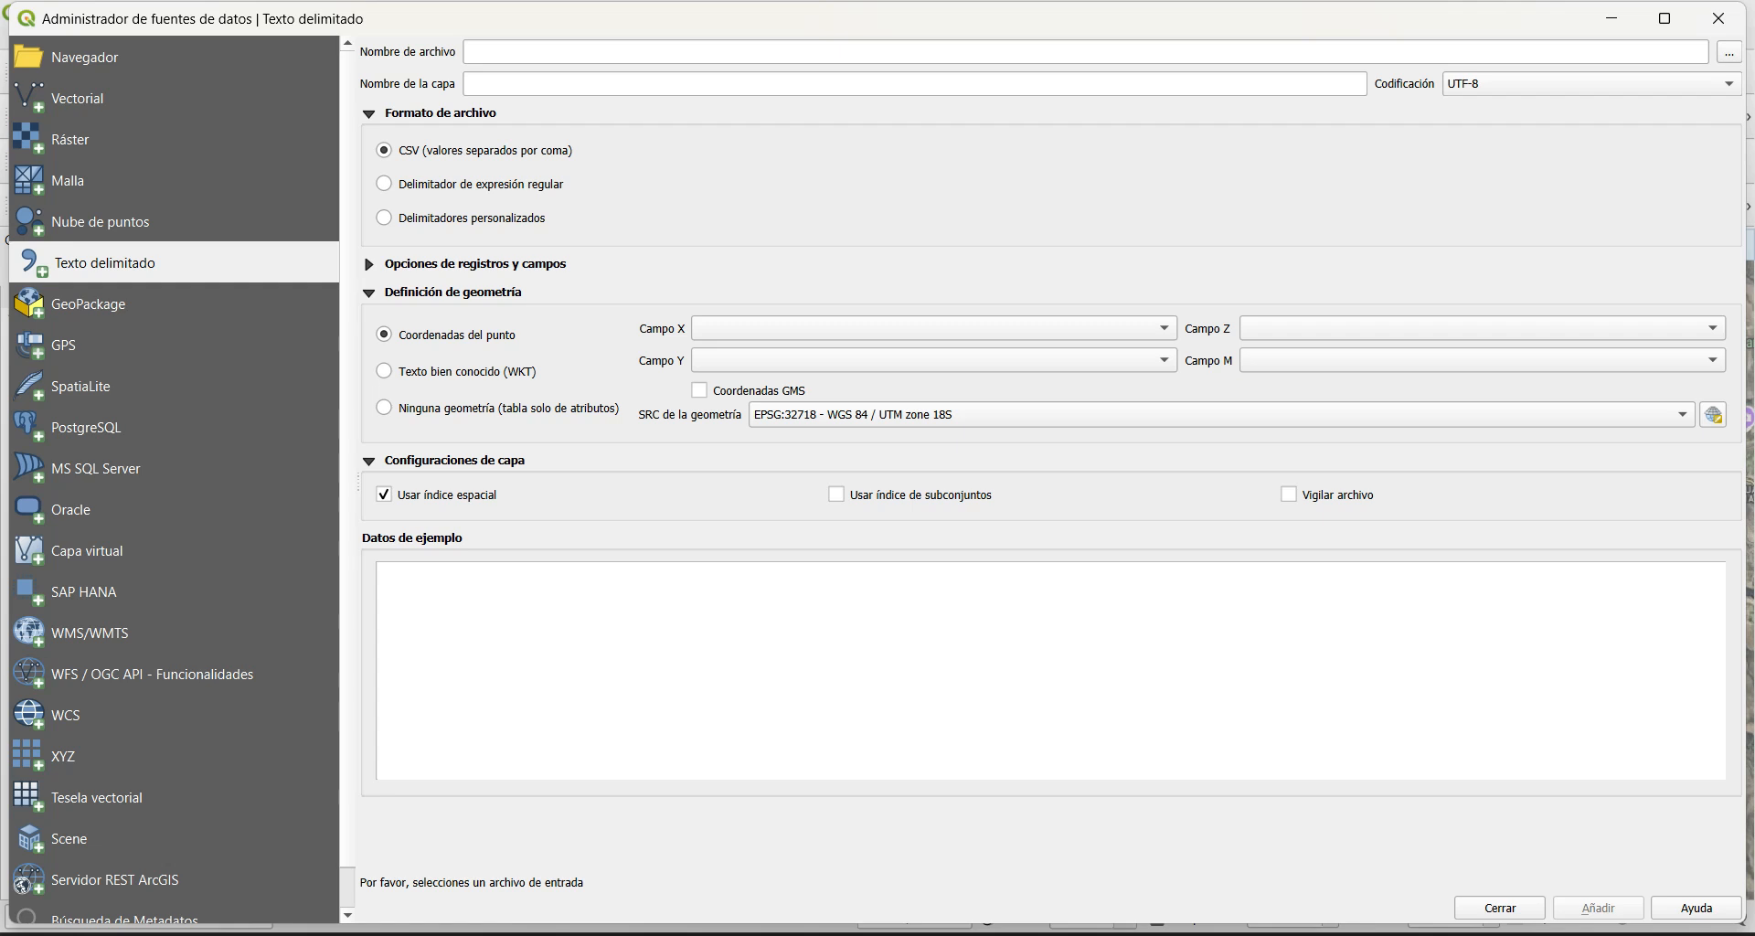
Step: Choose the DATOS_CAMPO CSV file from C:\clase_5 as the delimited text source
{"action": "left_click", "coordinate": [1729, 53]}
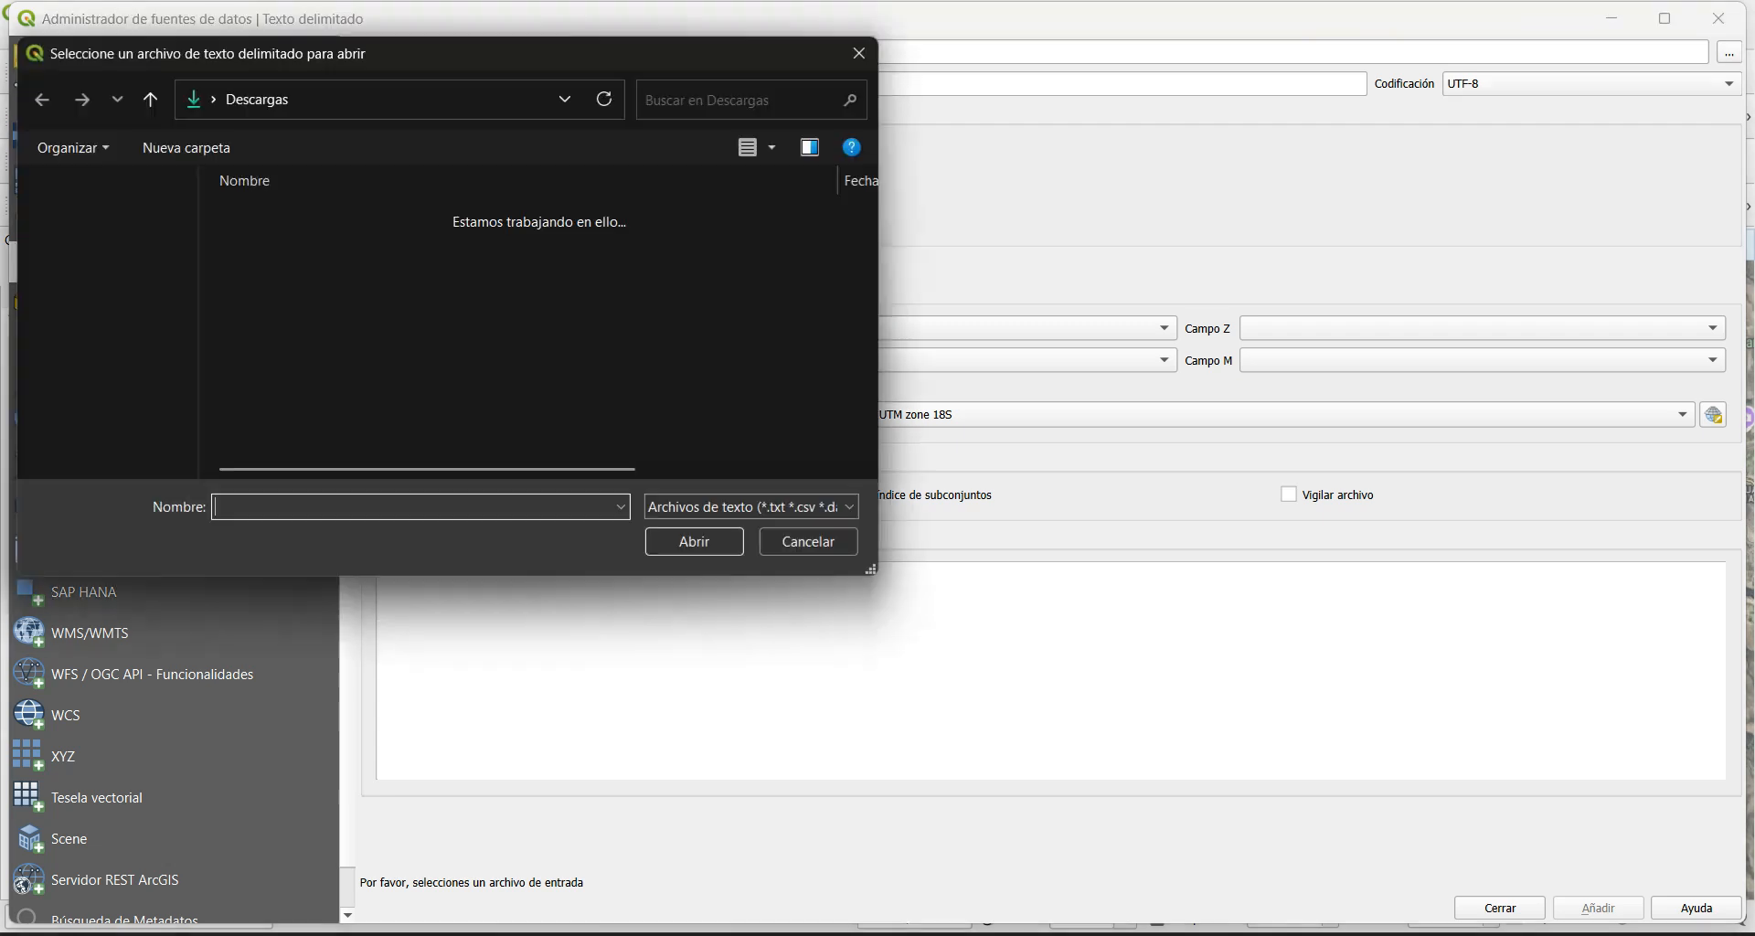
{"action": "scroll", "coordinate": [97, 399], "scroll_direction": "down", "scroll_amount": 3}
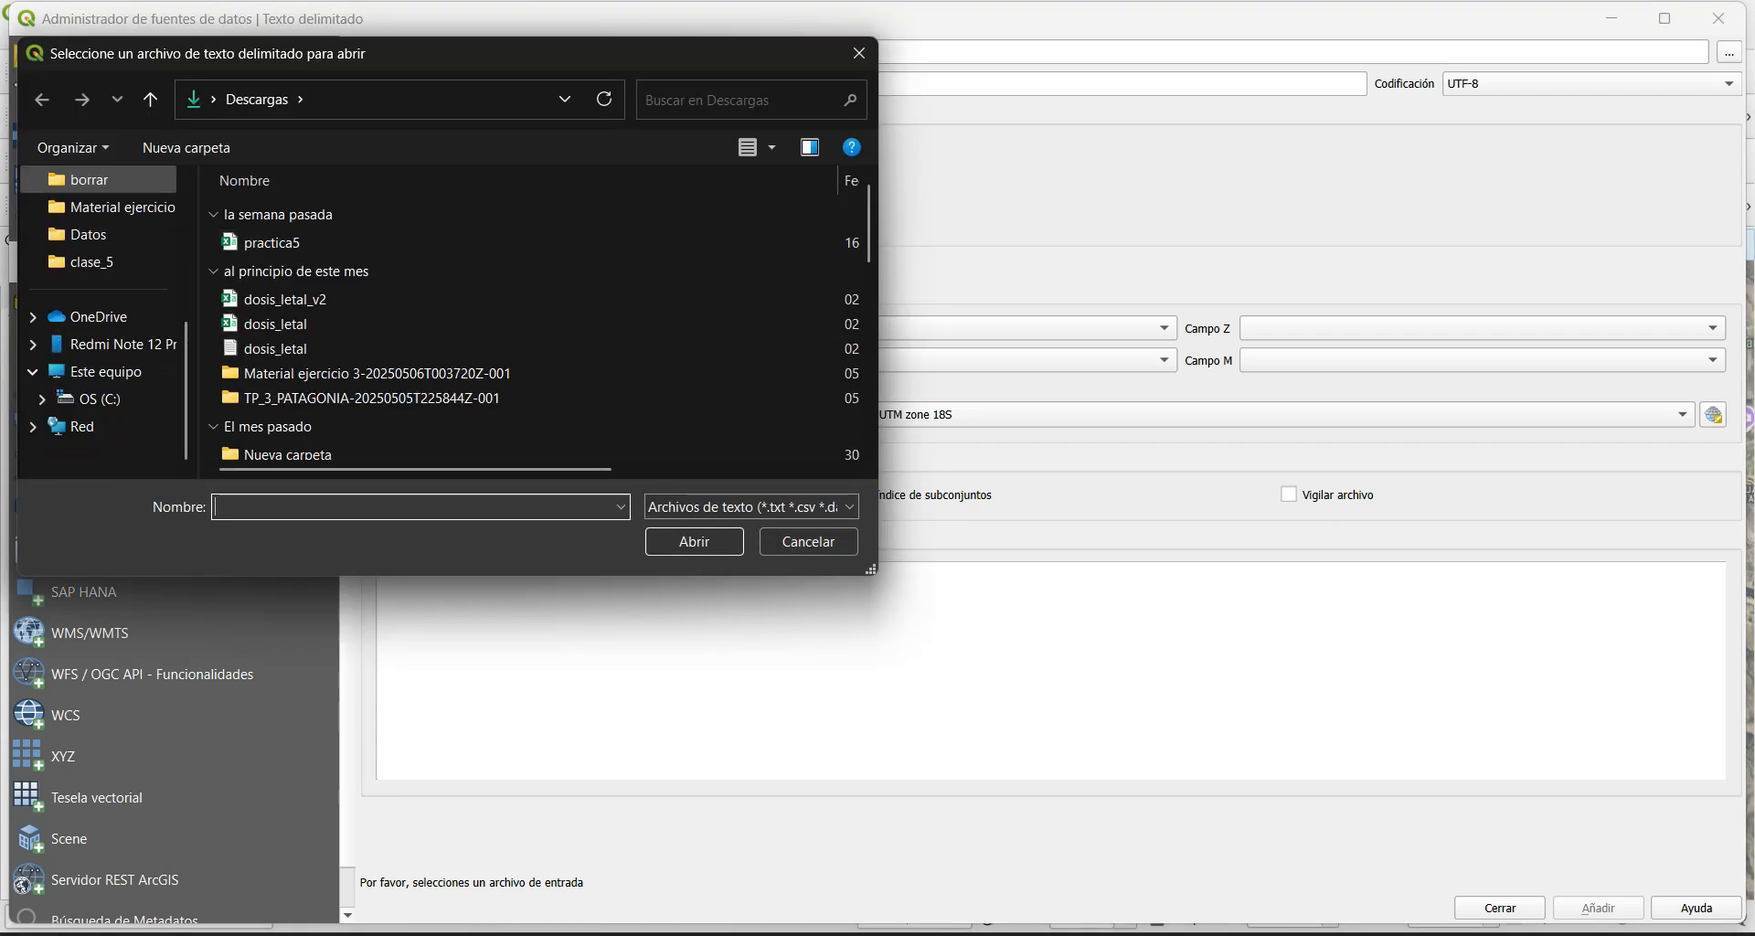
{"action": "left_click", "coordinate": [99, 399]}
{"action": "left_click", "coordinate": [266, 215]}
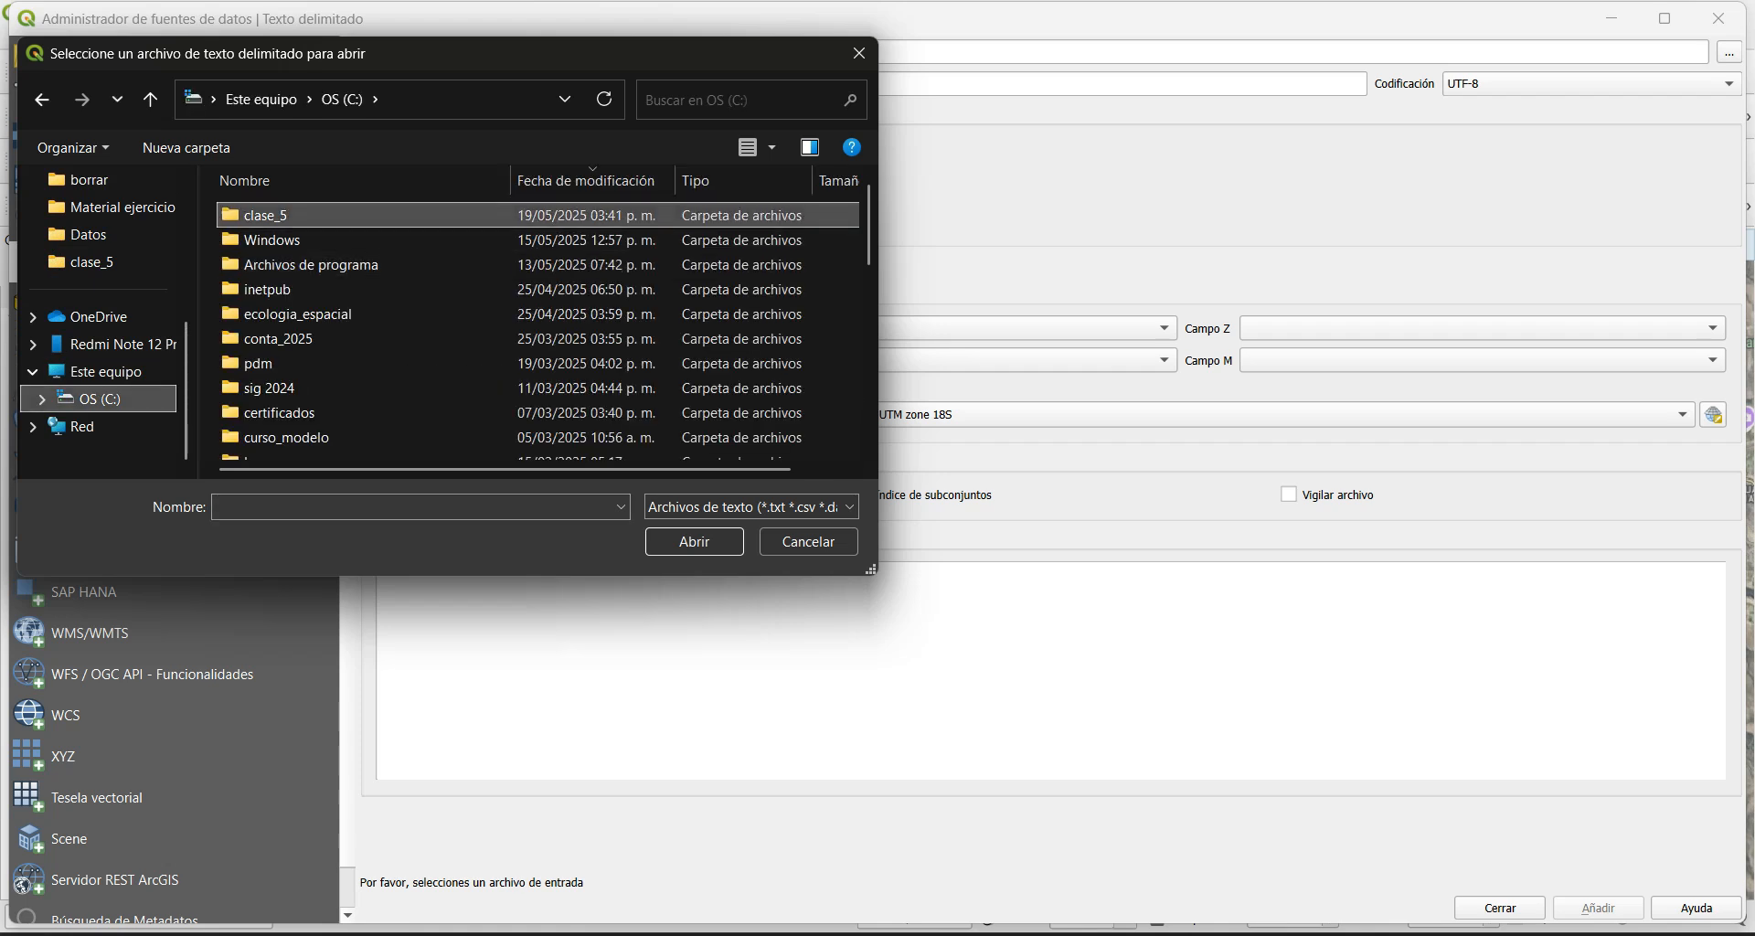
{"action": "double_click", "coordinate": [266, 216]}
{"action": "left_click", "coordinate": [291, 239]}
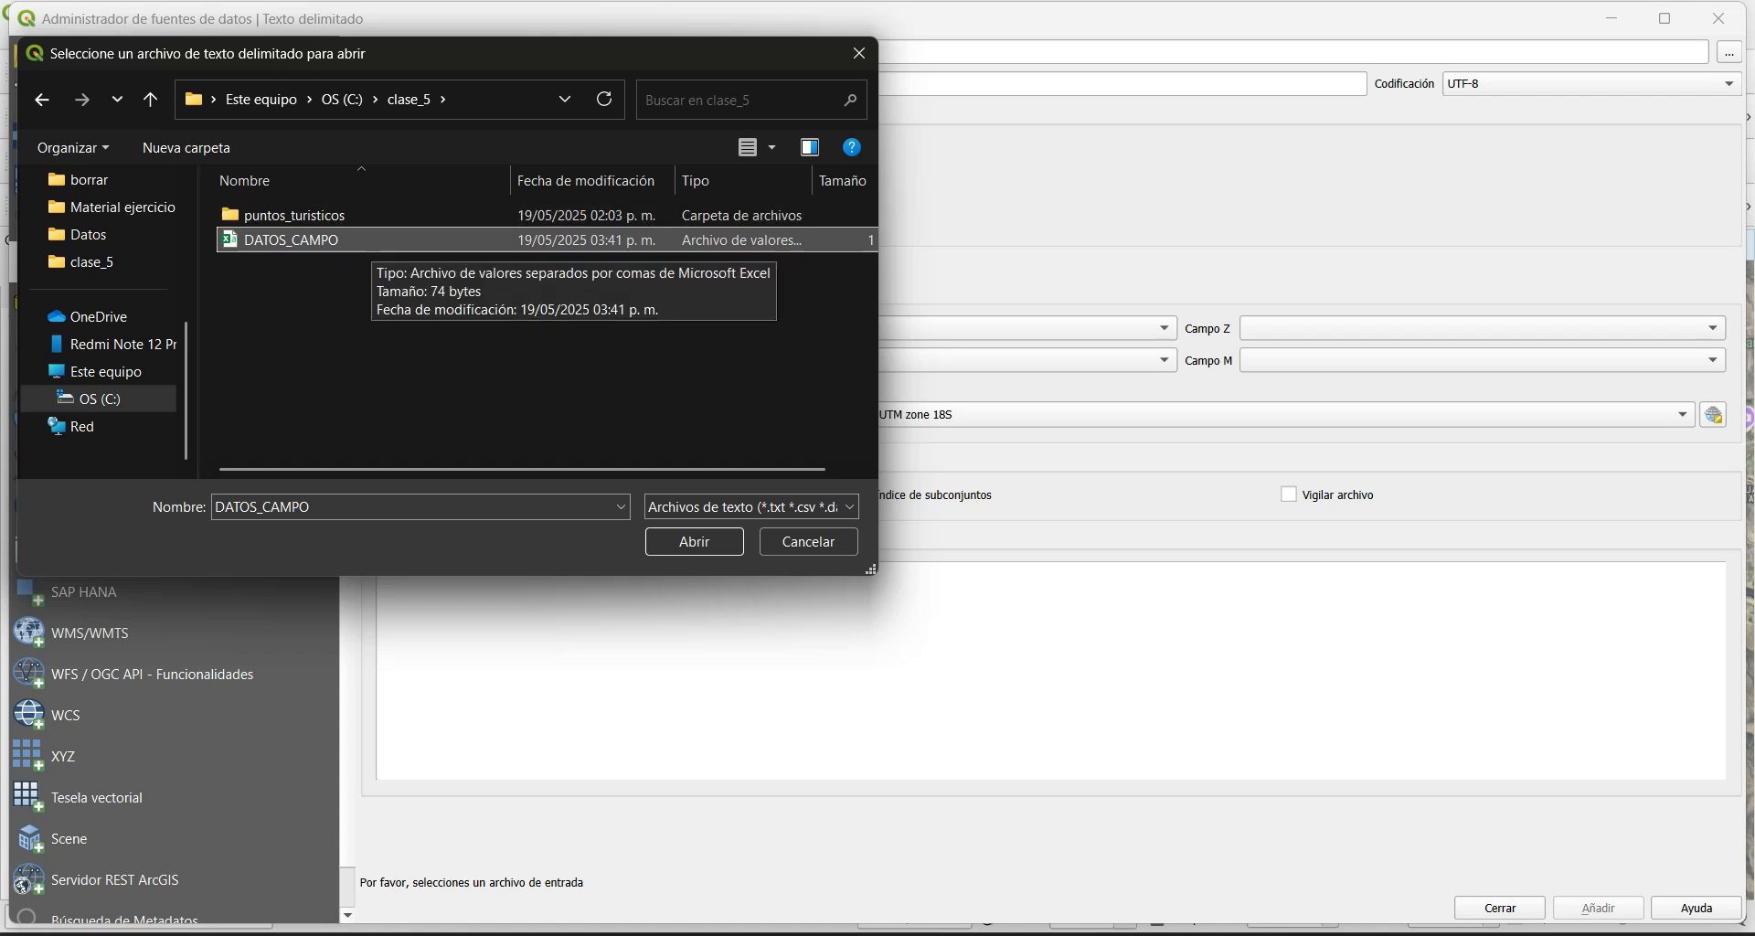
{"action": "left_click_drag", "start_coordinate": [812, 180], "coordinate": [907, 180]}
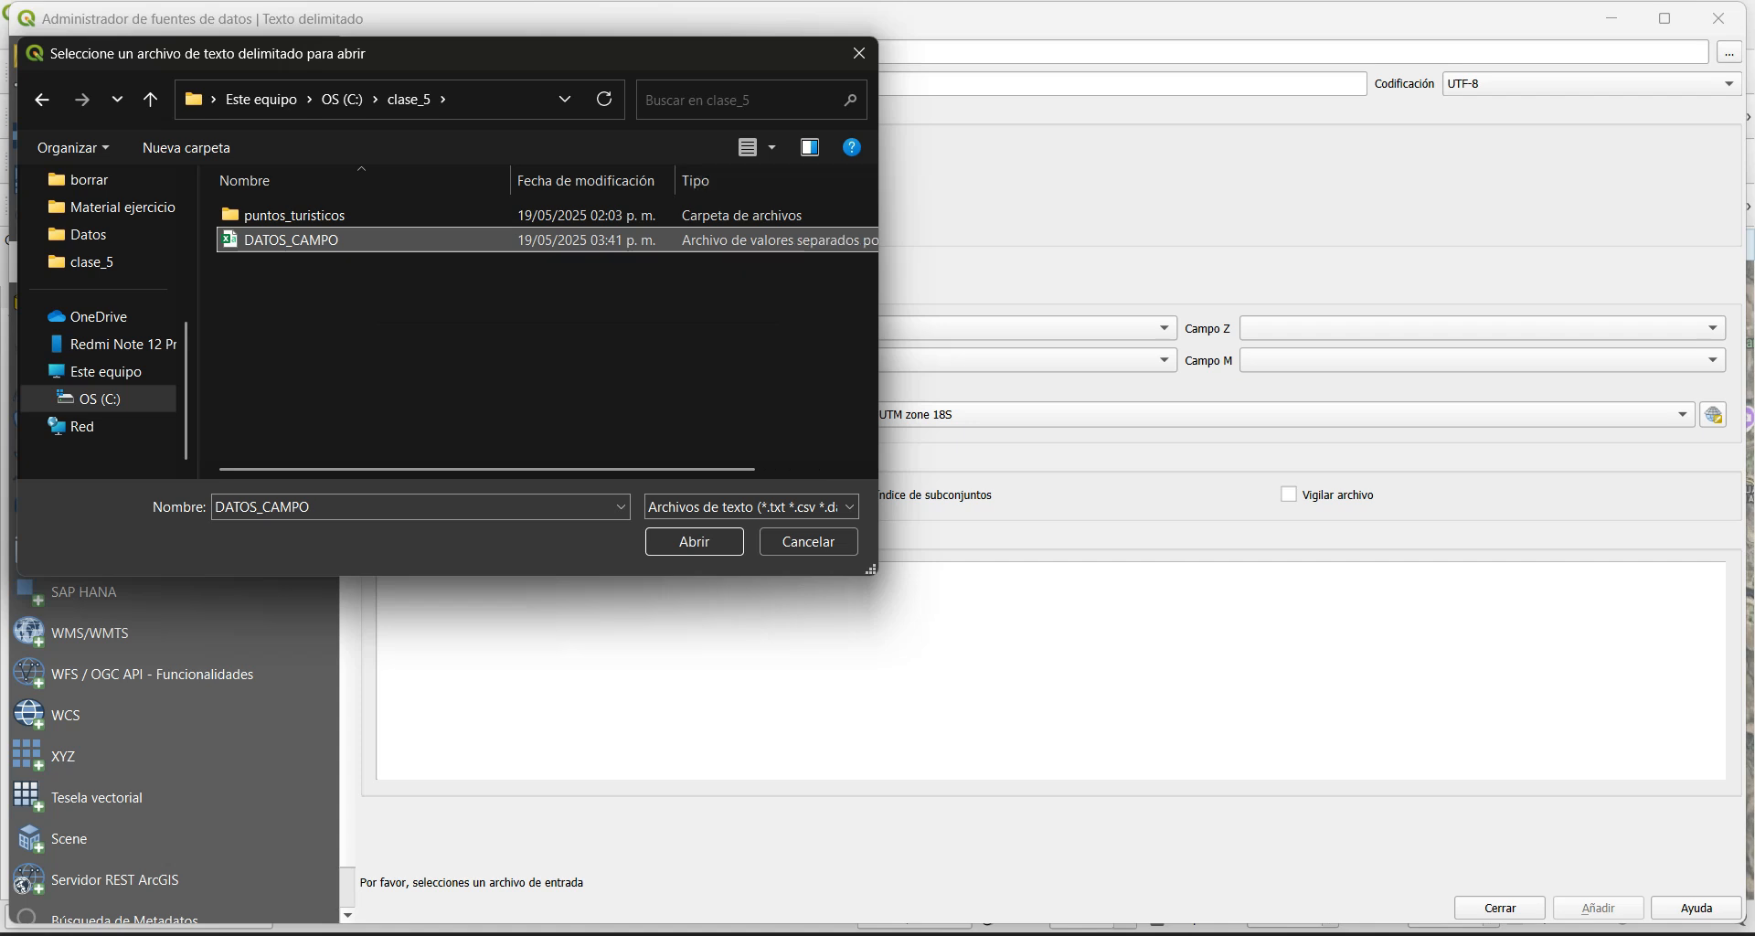
{"action": "scroll", "coordinate": [539, 320], "scroll_direction": "right", "scroll_amount": 3}
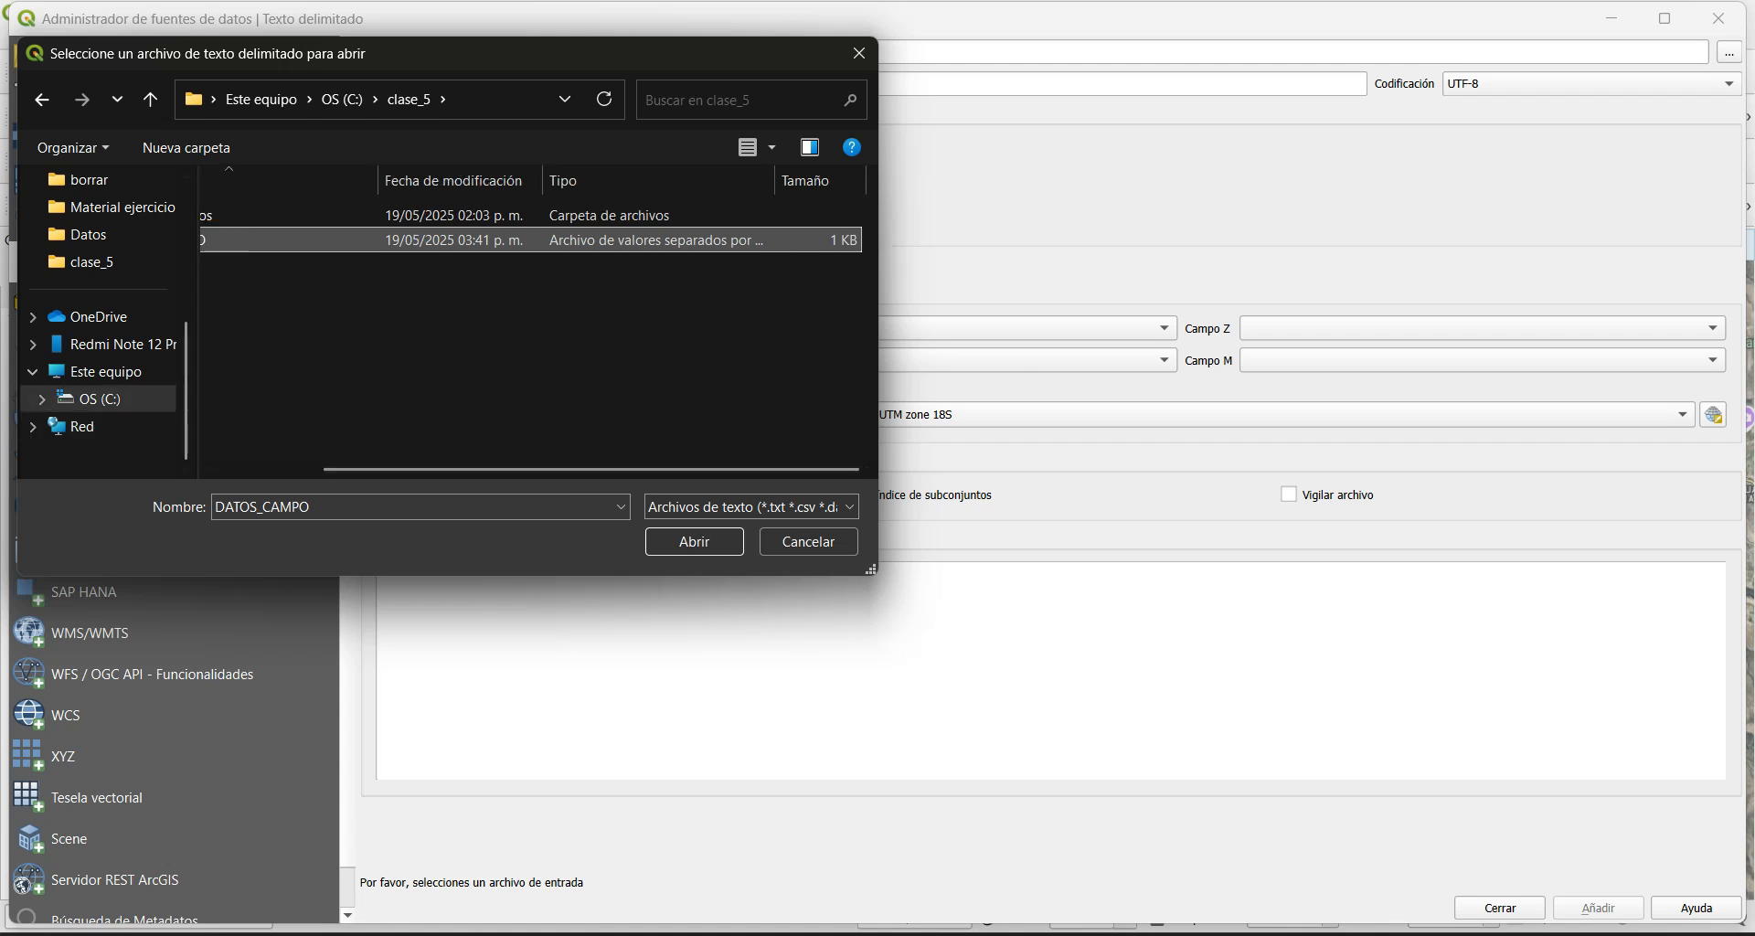
{"action": "scroll", "coordinate": [540, 320], "scroll_direction": "left", "scroll_amount": 3}
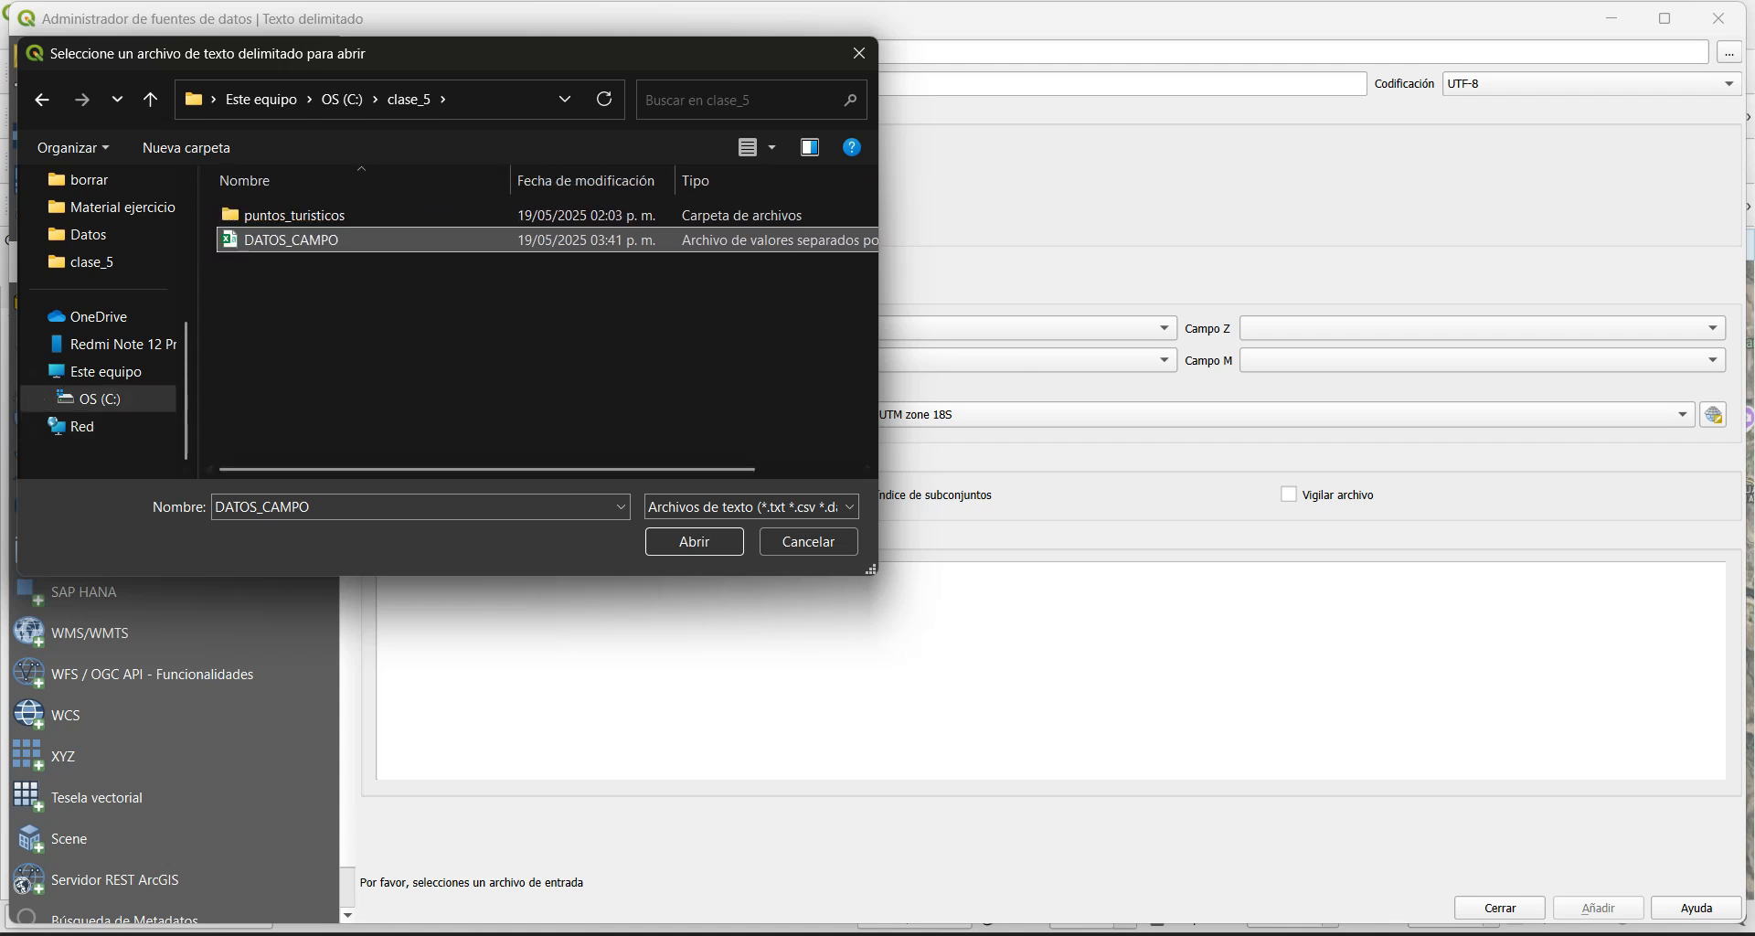
{"action": "left_click", "coordinate": [752, 507]}
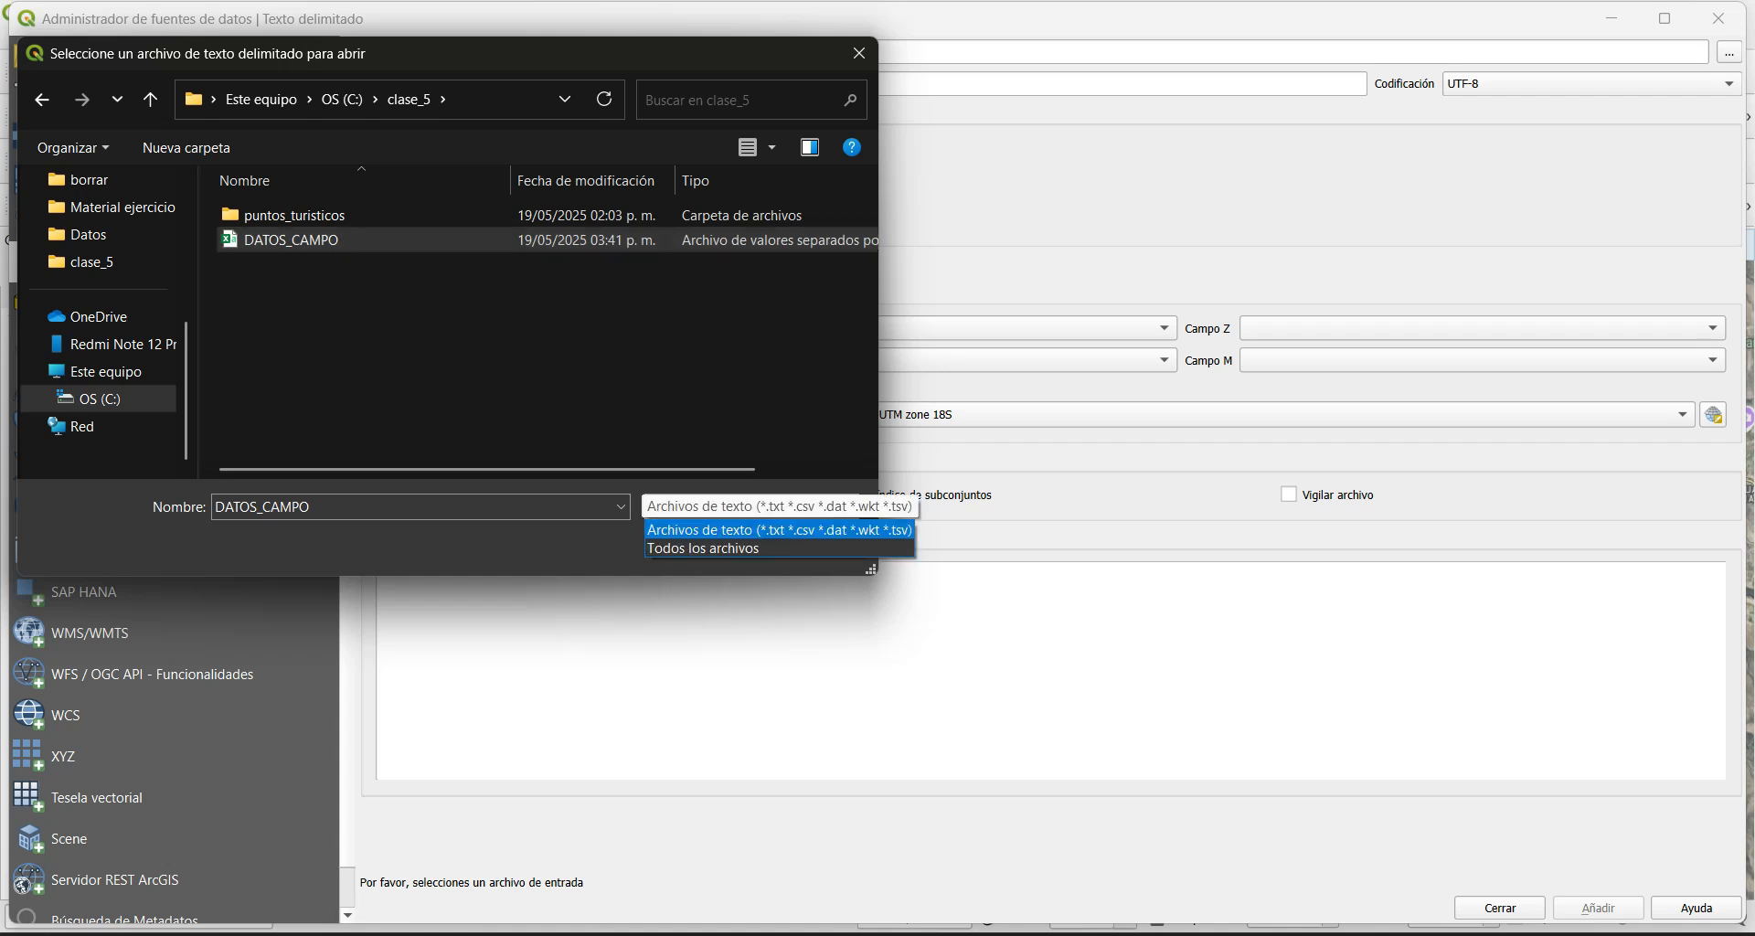
{"action": "left_click", "coordinate": [752, 508]}
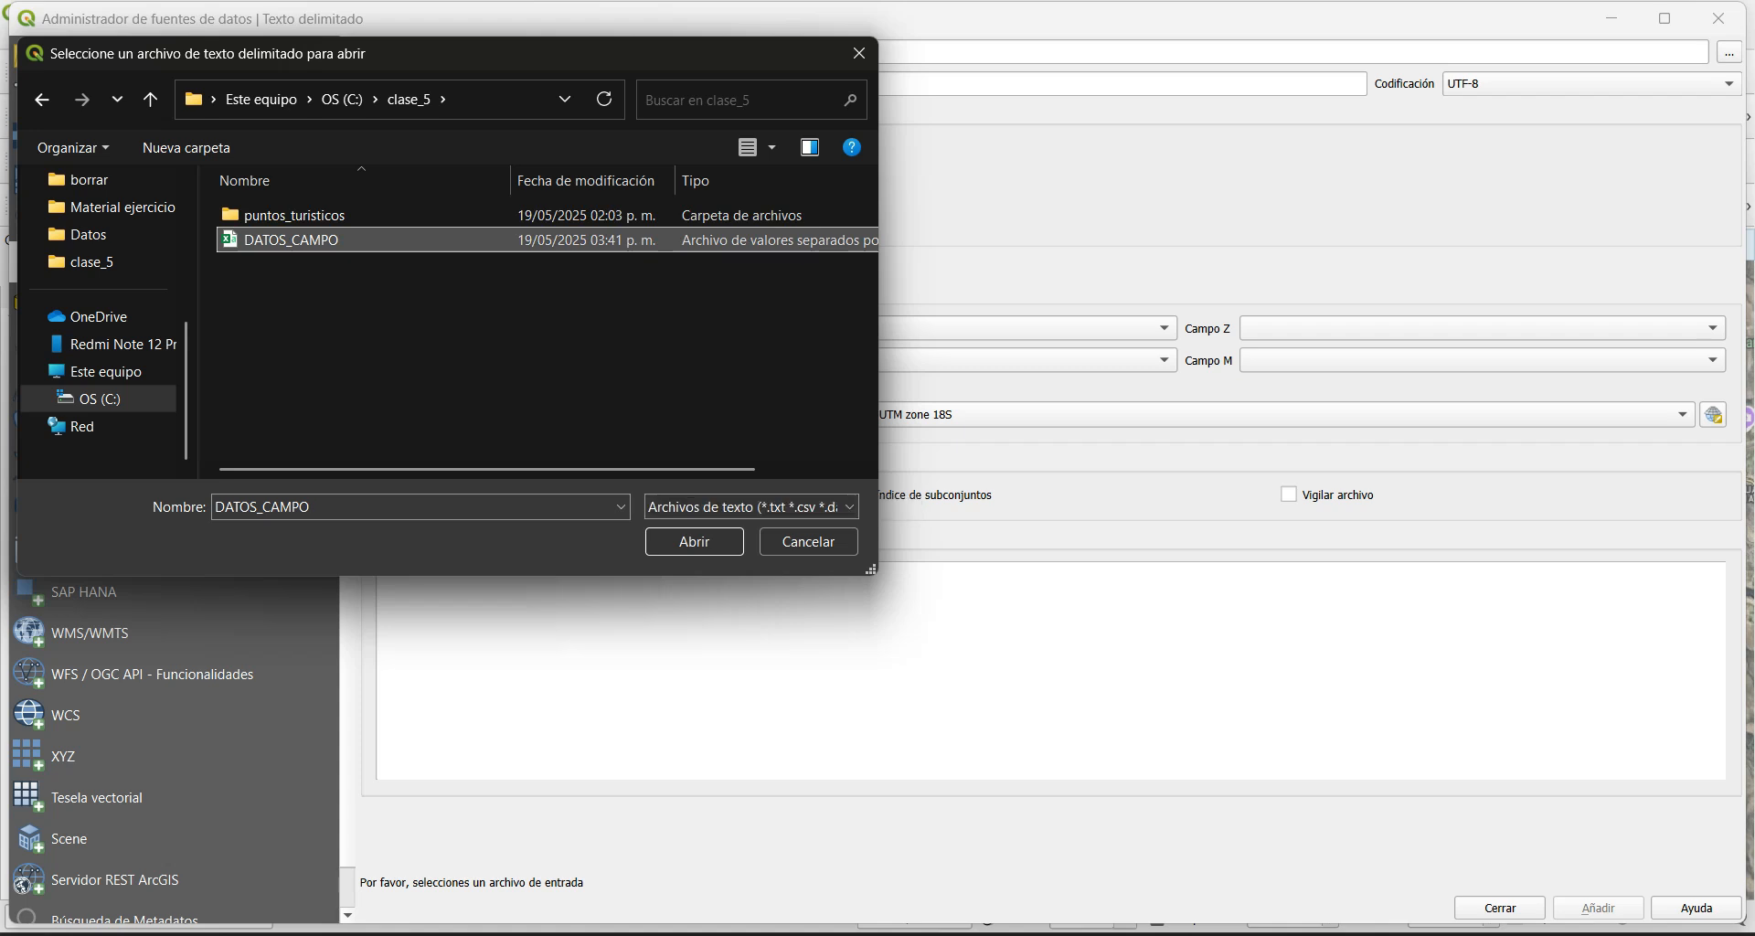
{"action": "left_click", "coordinate": [667, 544]}
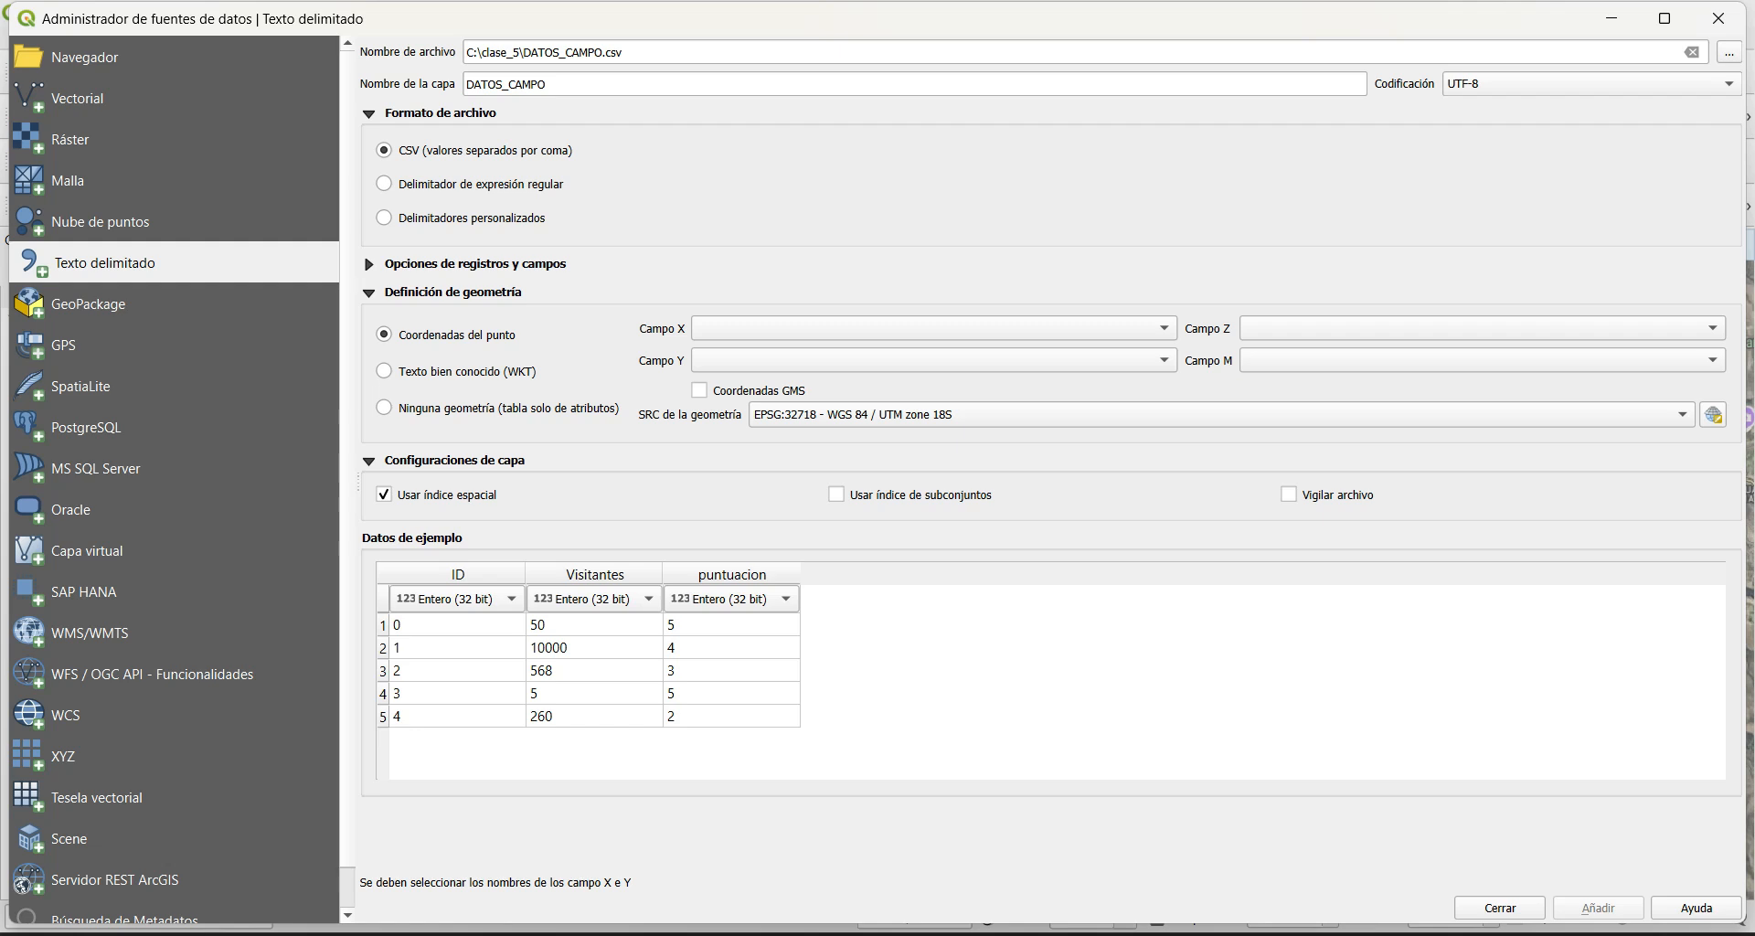
Step: Set the file format to Delimitadores personalizados with Tabulador and Coma as delimiters and Punto y coma turned off
{"action": "left_click", "coordinate": [384, 183]}
{"action": "left_click", "coordinate": [384, 150]}
{"action": "left_click", "coordinate": [385, 218]}
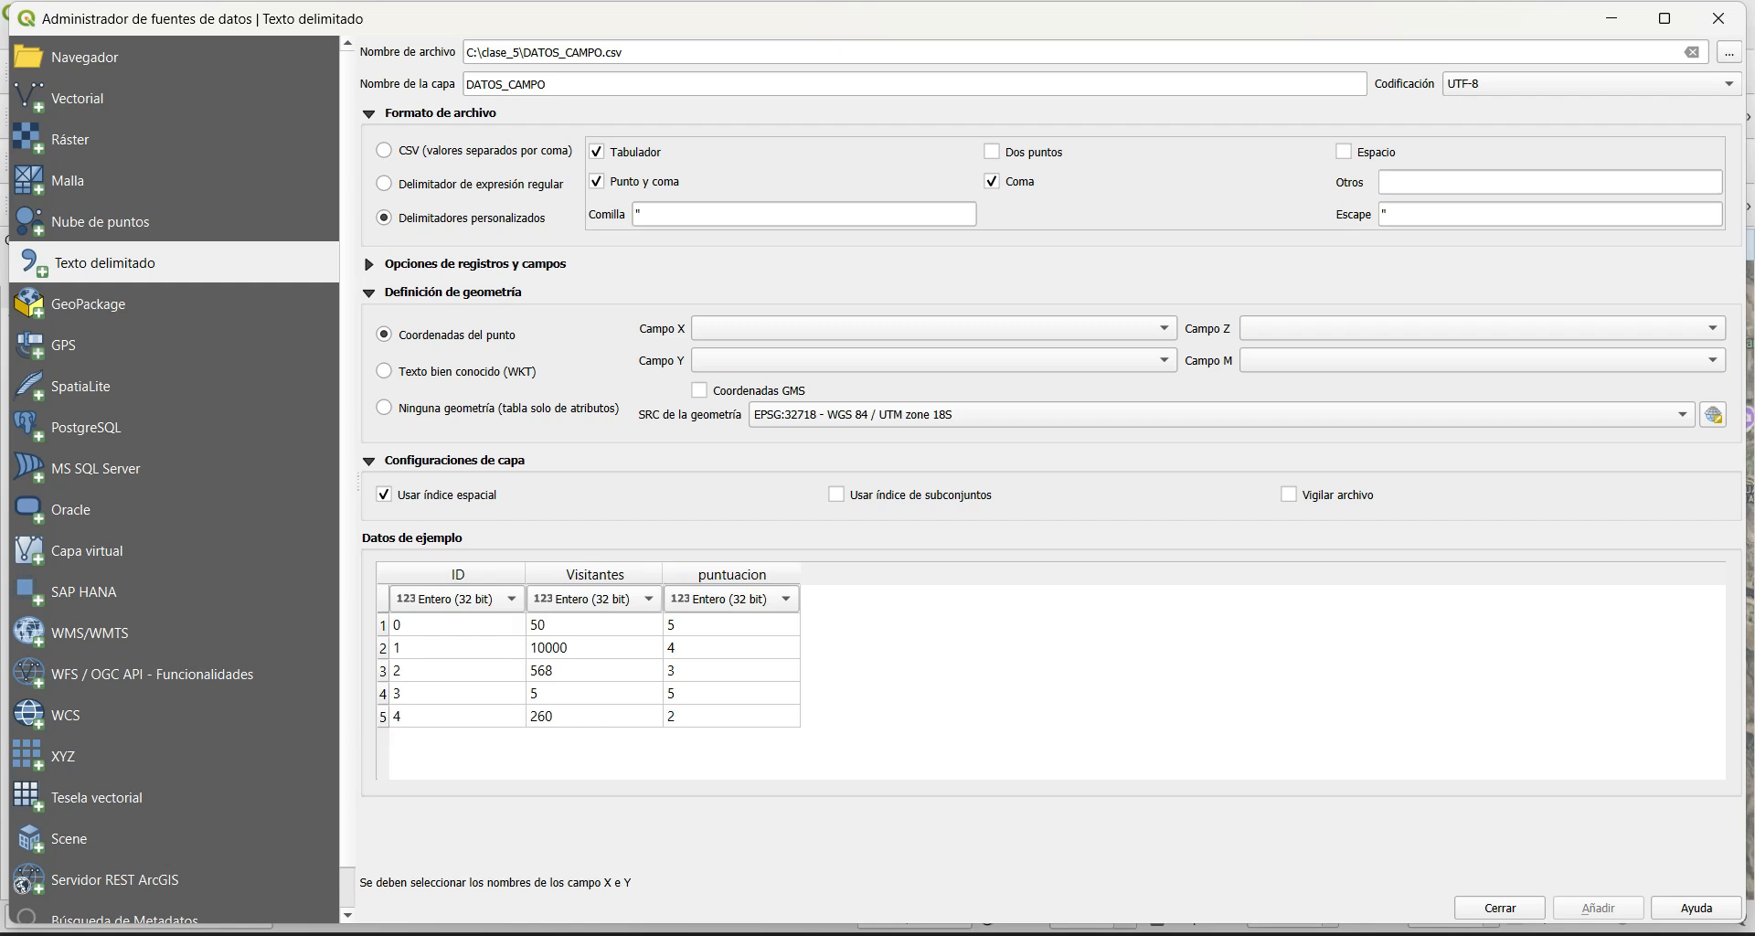
{"action": "left_click", "coordinate": [597, 181]}
{"action": "left_click", "coordinate": [992, 181]}
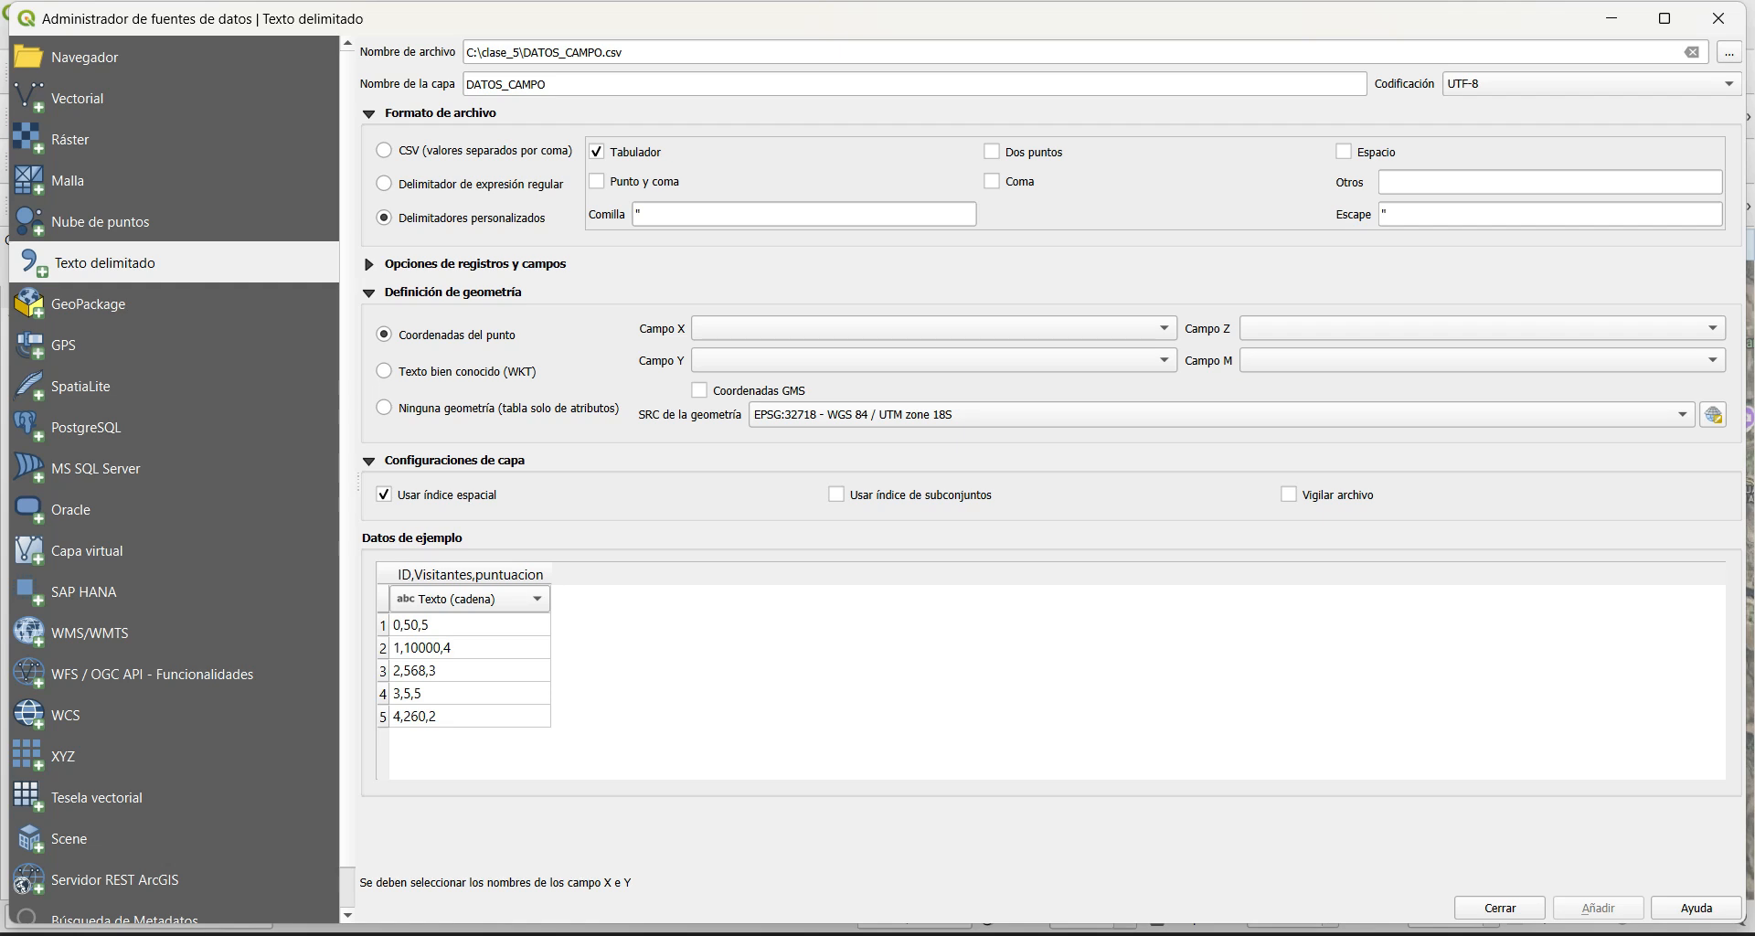
{"action": "left_click", "coordinate": [992, 181]}
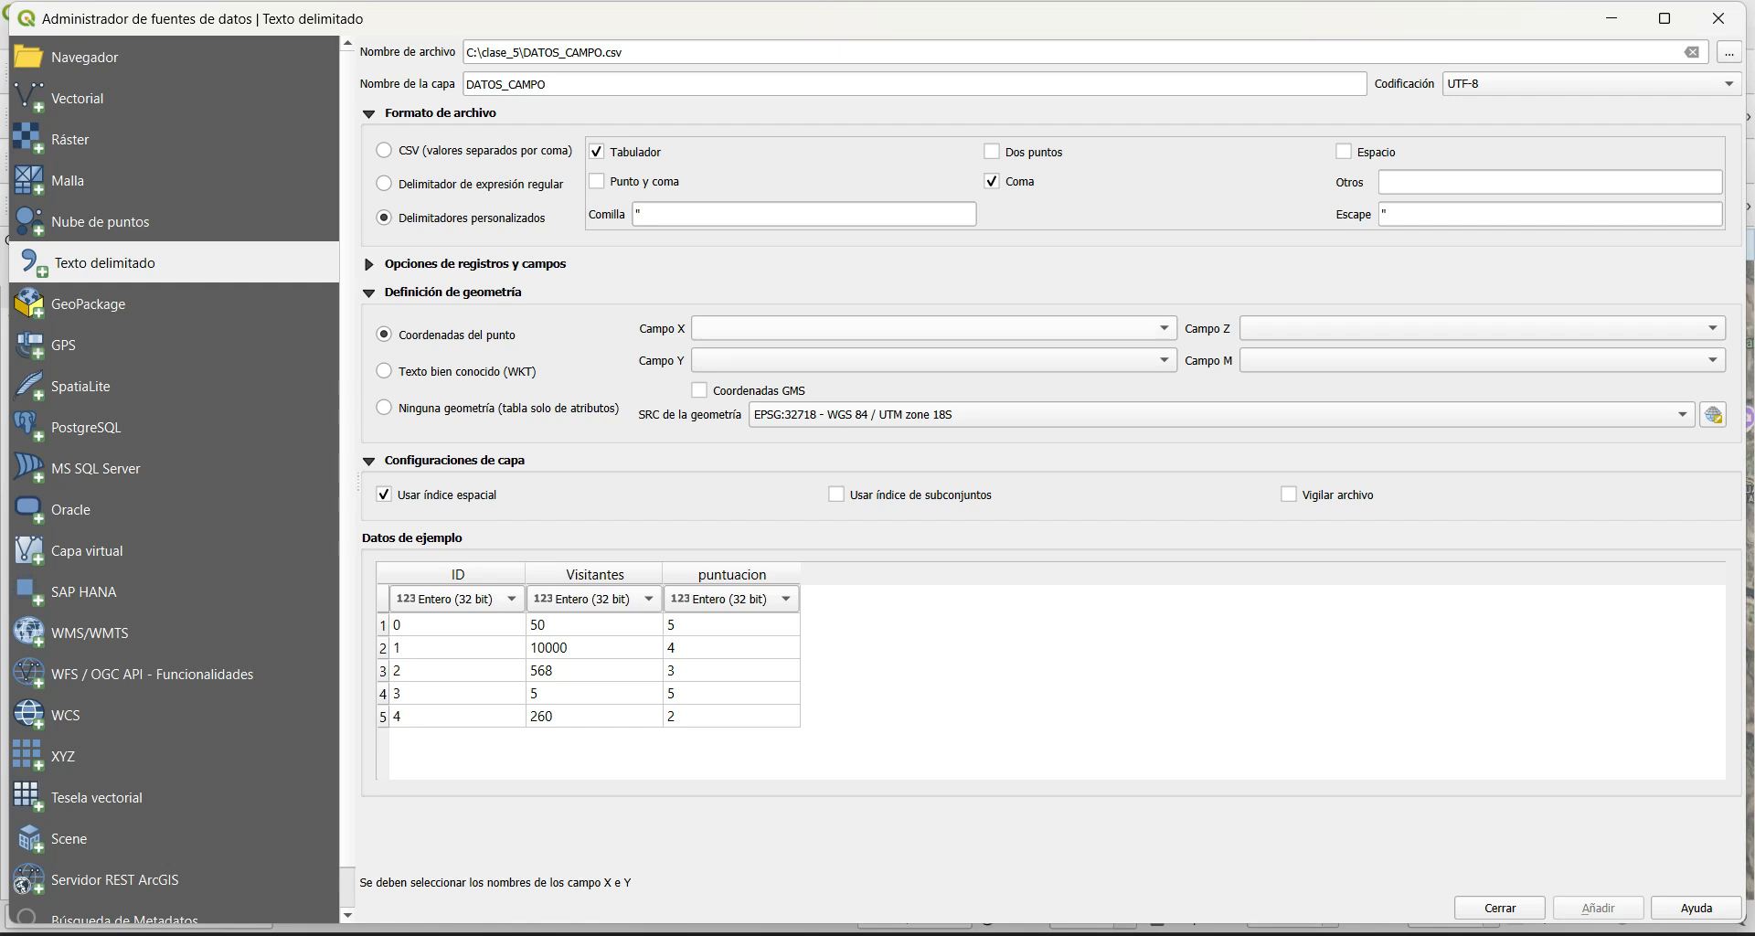
Step: Define DATOS_CAMPO as Ninguna geometría (tabla solo de atributos), add it to the project and close the data source manager
{"action": "left_click", "coordinate": [385, 408]}
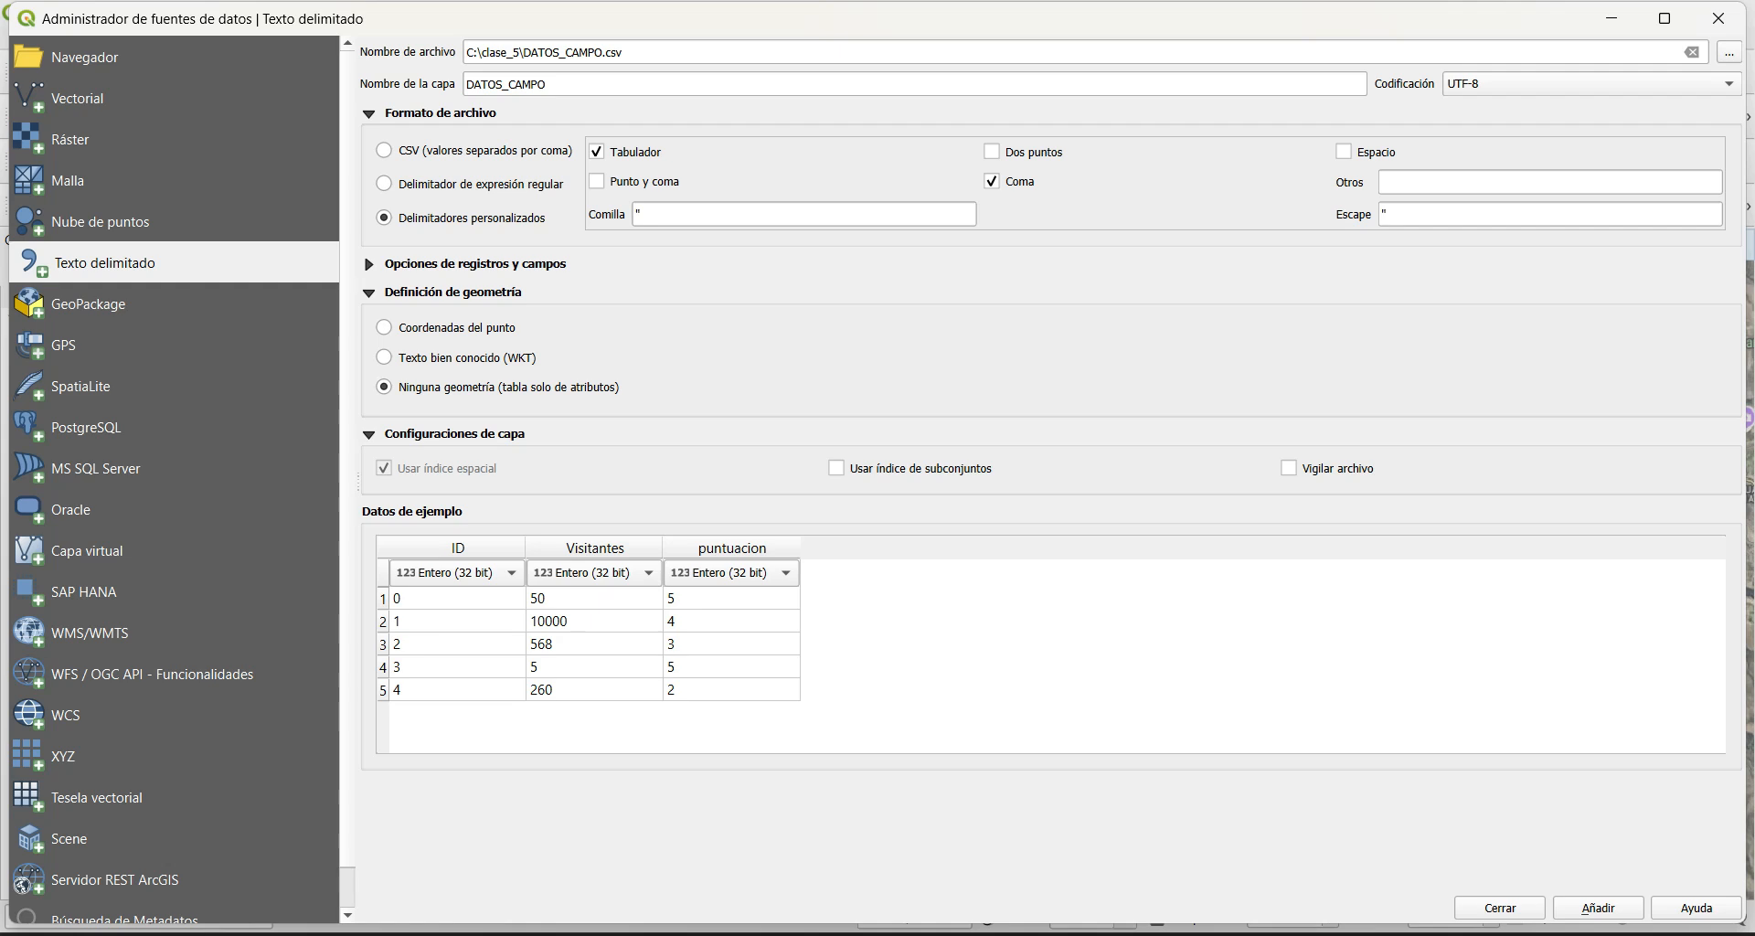
{"action": "left_click", "coordinate": [1598, 908]}
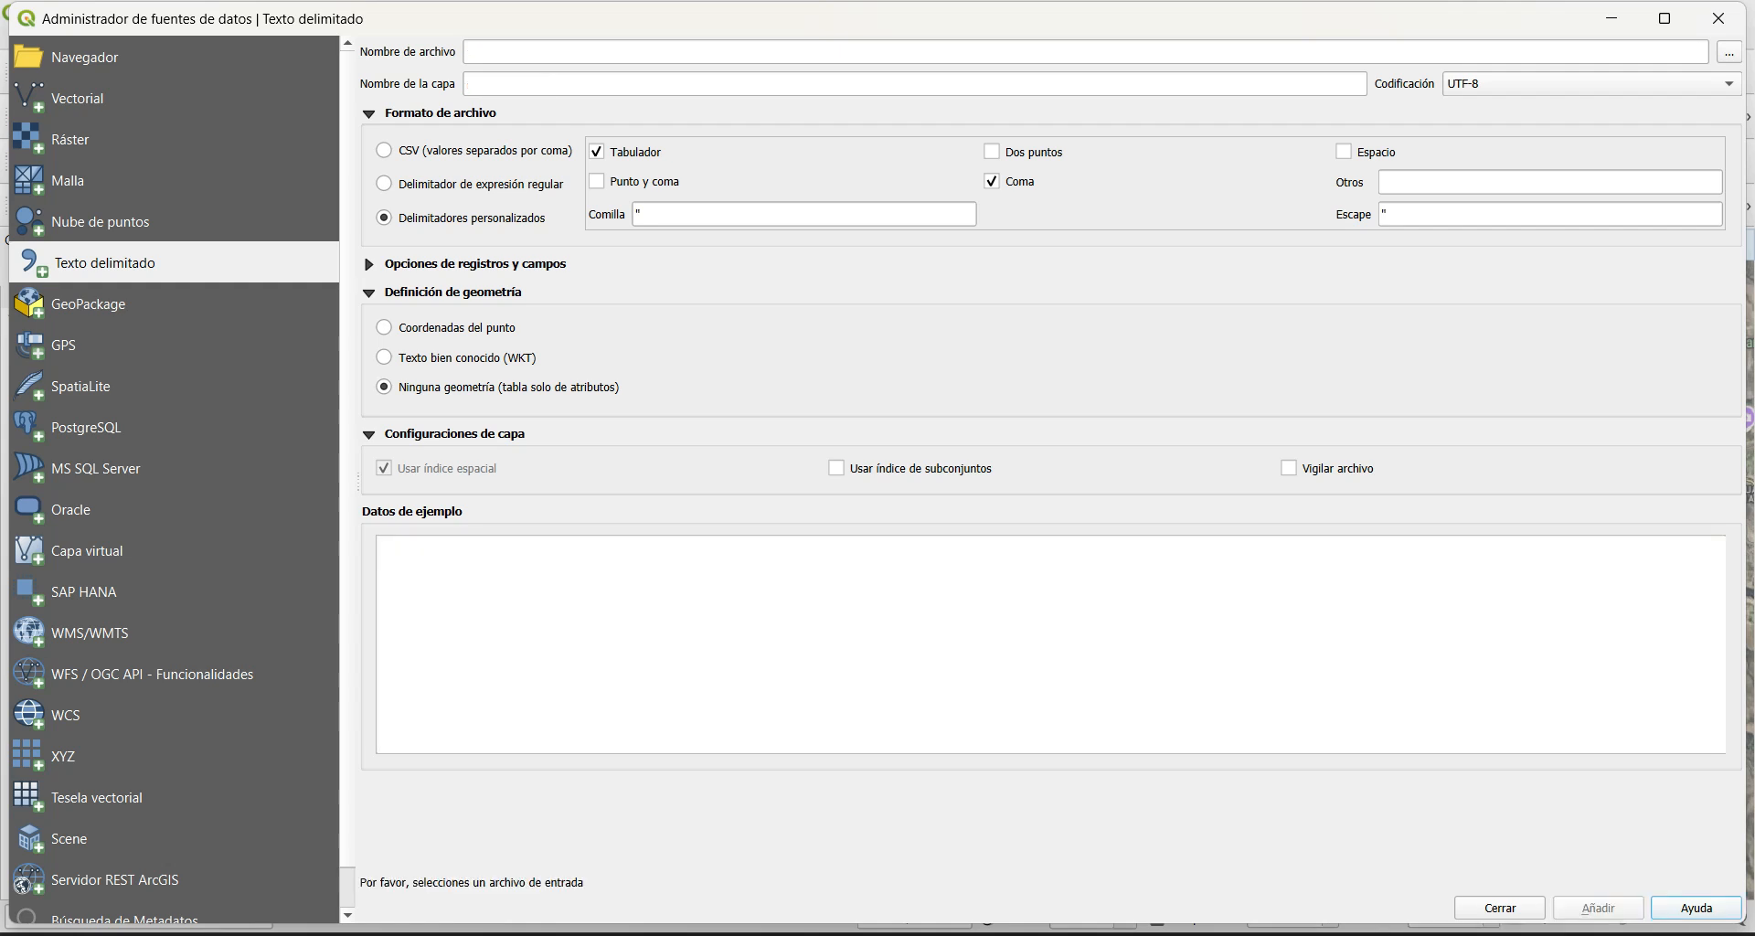
{"action": "left_click", "coordinate": [1719, 19]}
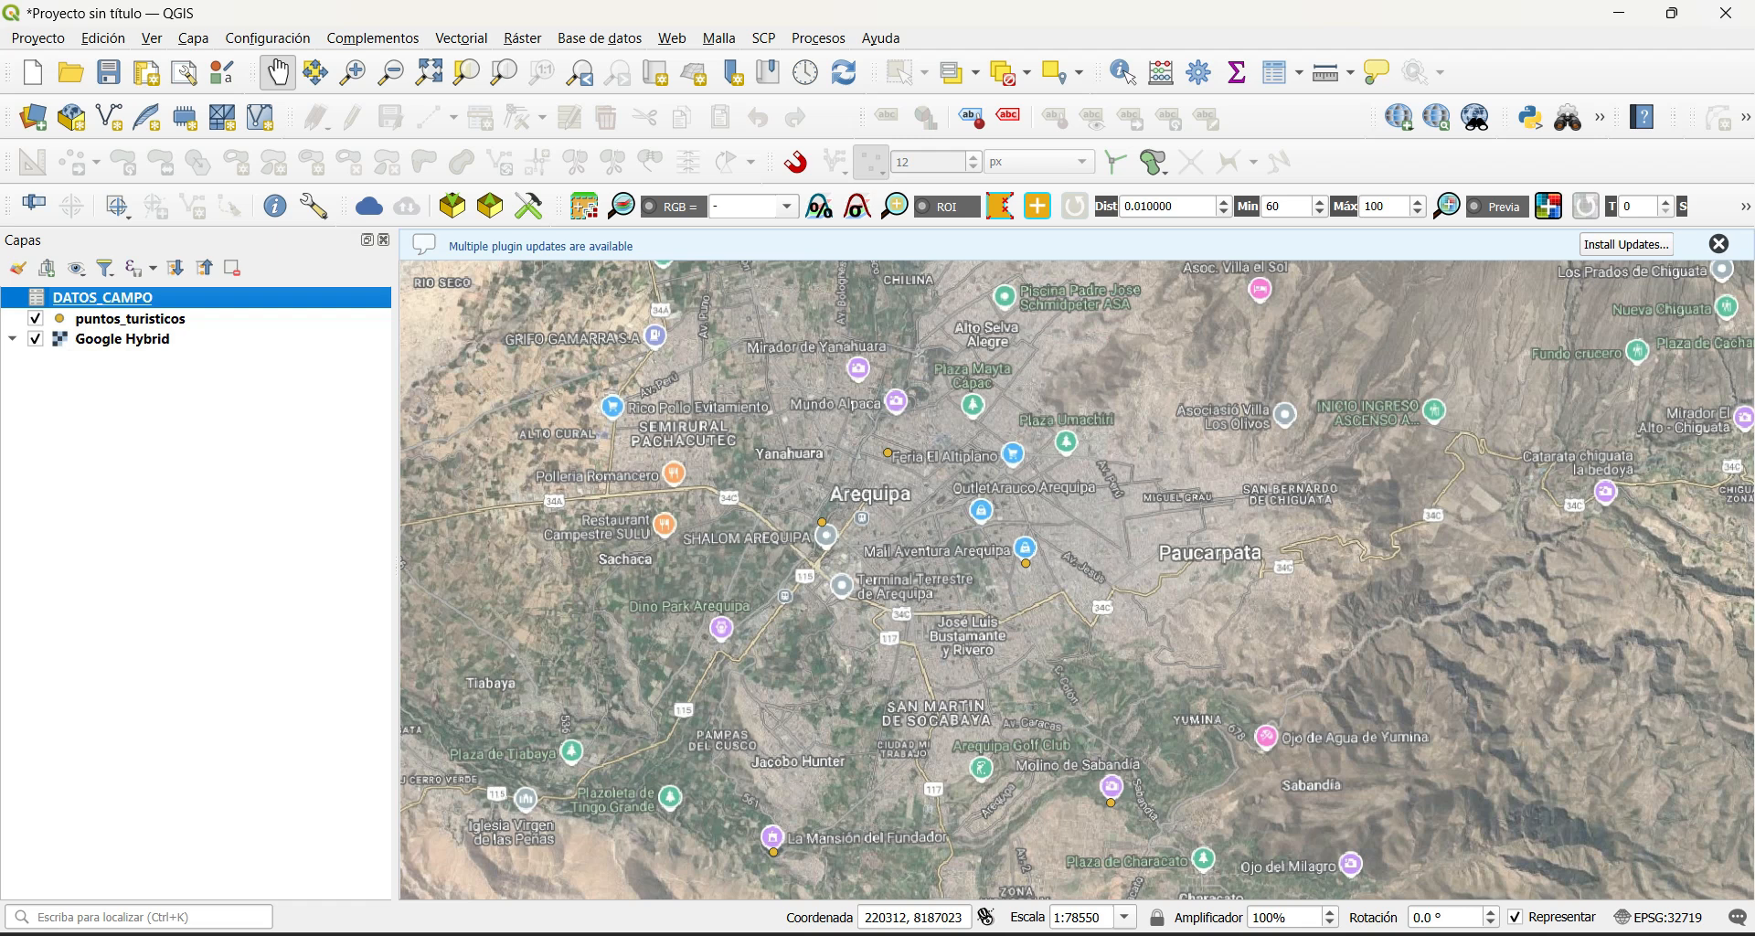
Step: Check the ID, Visitantes and puntuacion columns in the DATOS_CAMPO attribute table
{"action": "right_click", "coordinate": [110, 298]}
{"action": "left_click", "coordinate": [201, 498]}
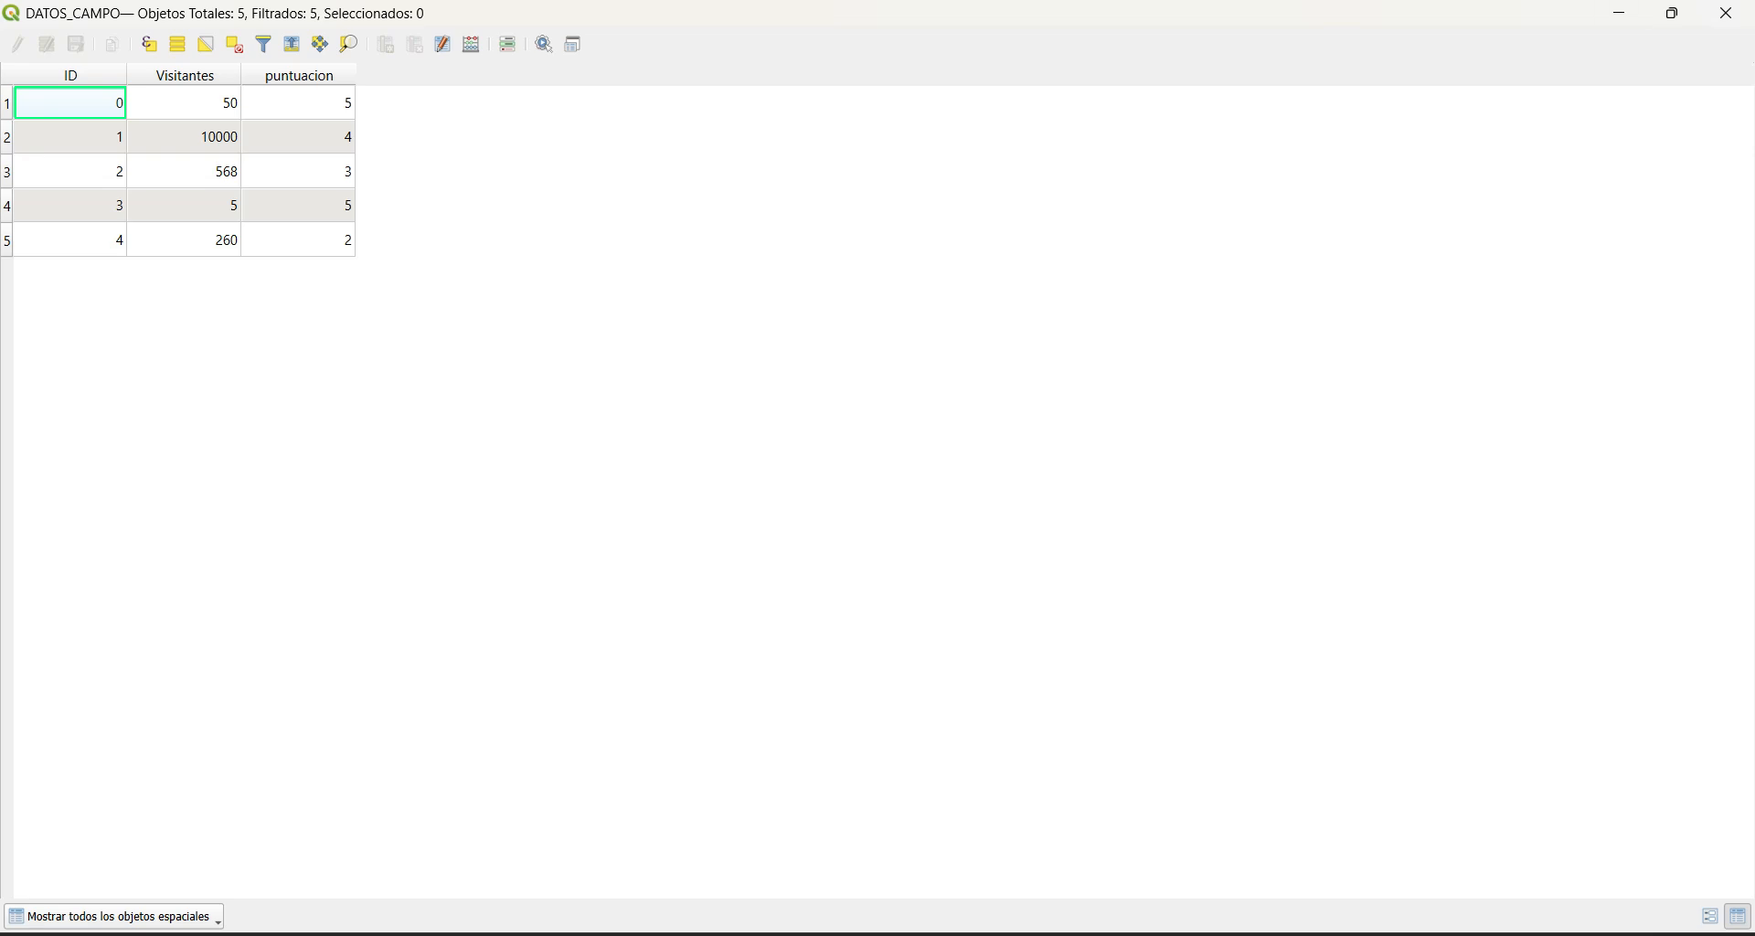
{"action": "left_click", "coordinate": [1726, 13]}
{"action": "left_click_drag", "start_coordinate": [1010, 593], "coordinate": [915, 560]}
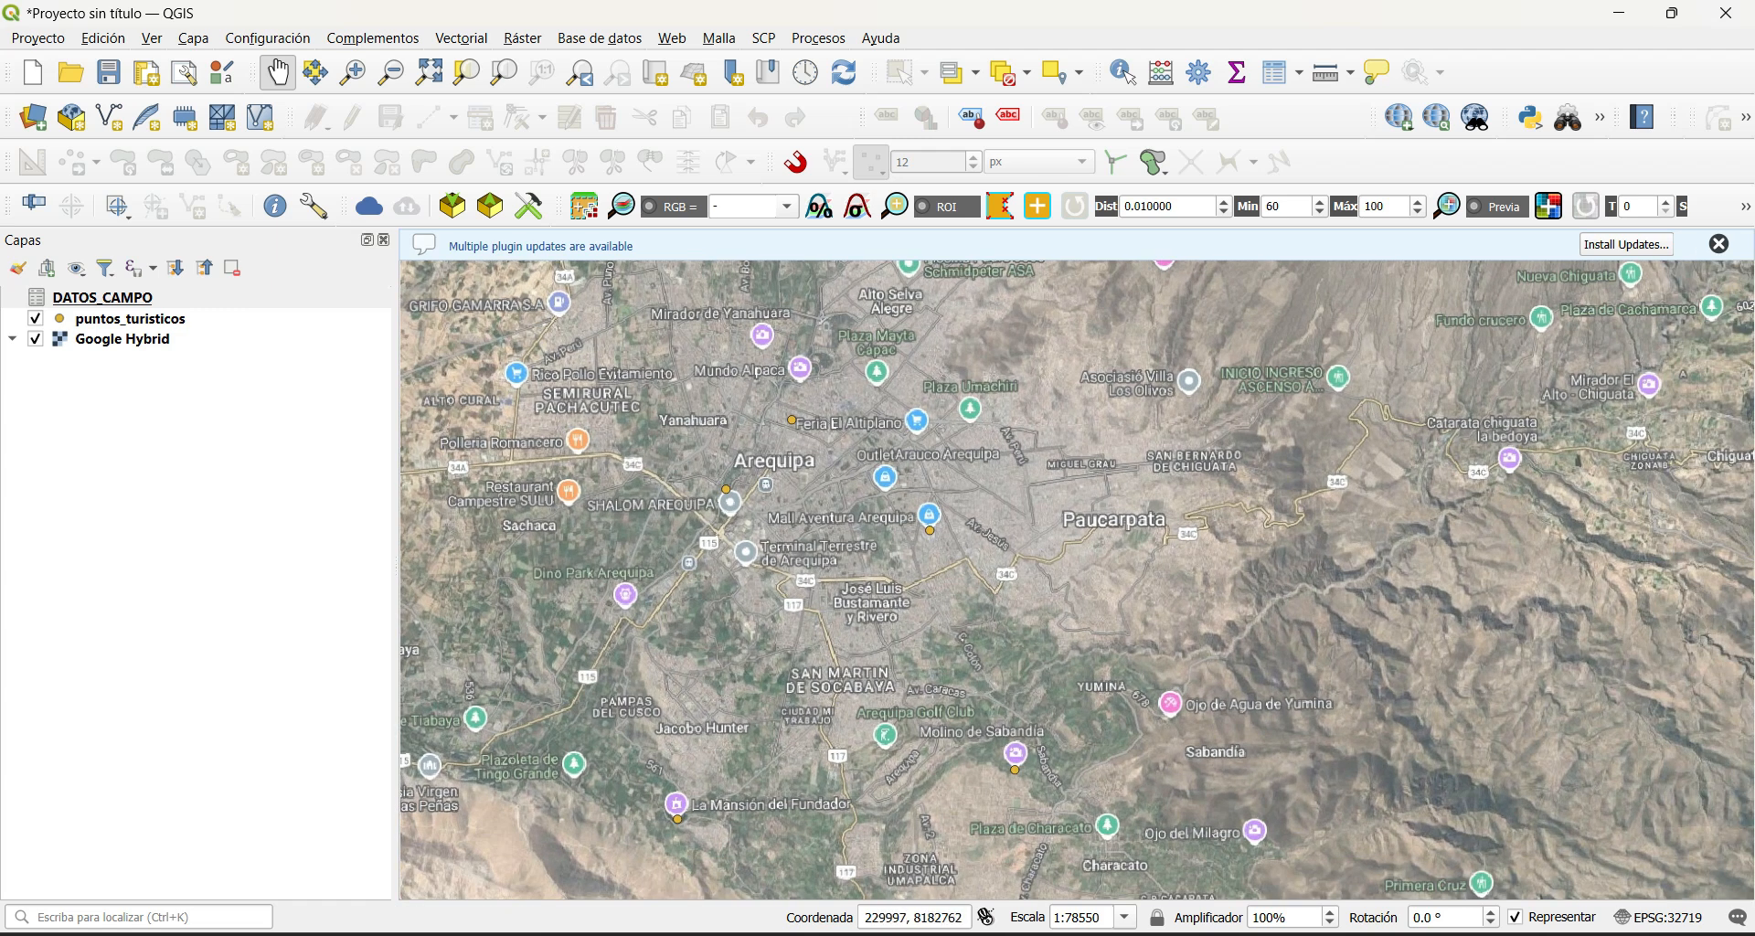
Step: Check the id field and the existing attributes in the puntos_turisticos attribute table
{"action": "left_click", "coordinate": [129, 319]}
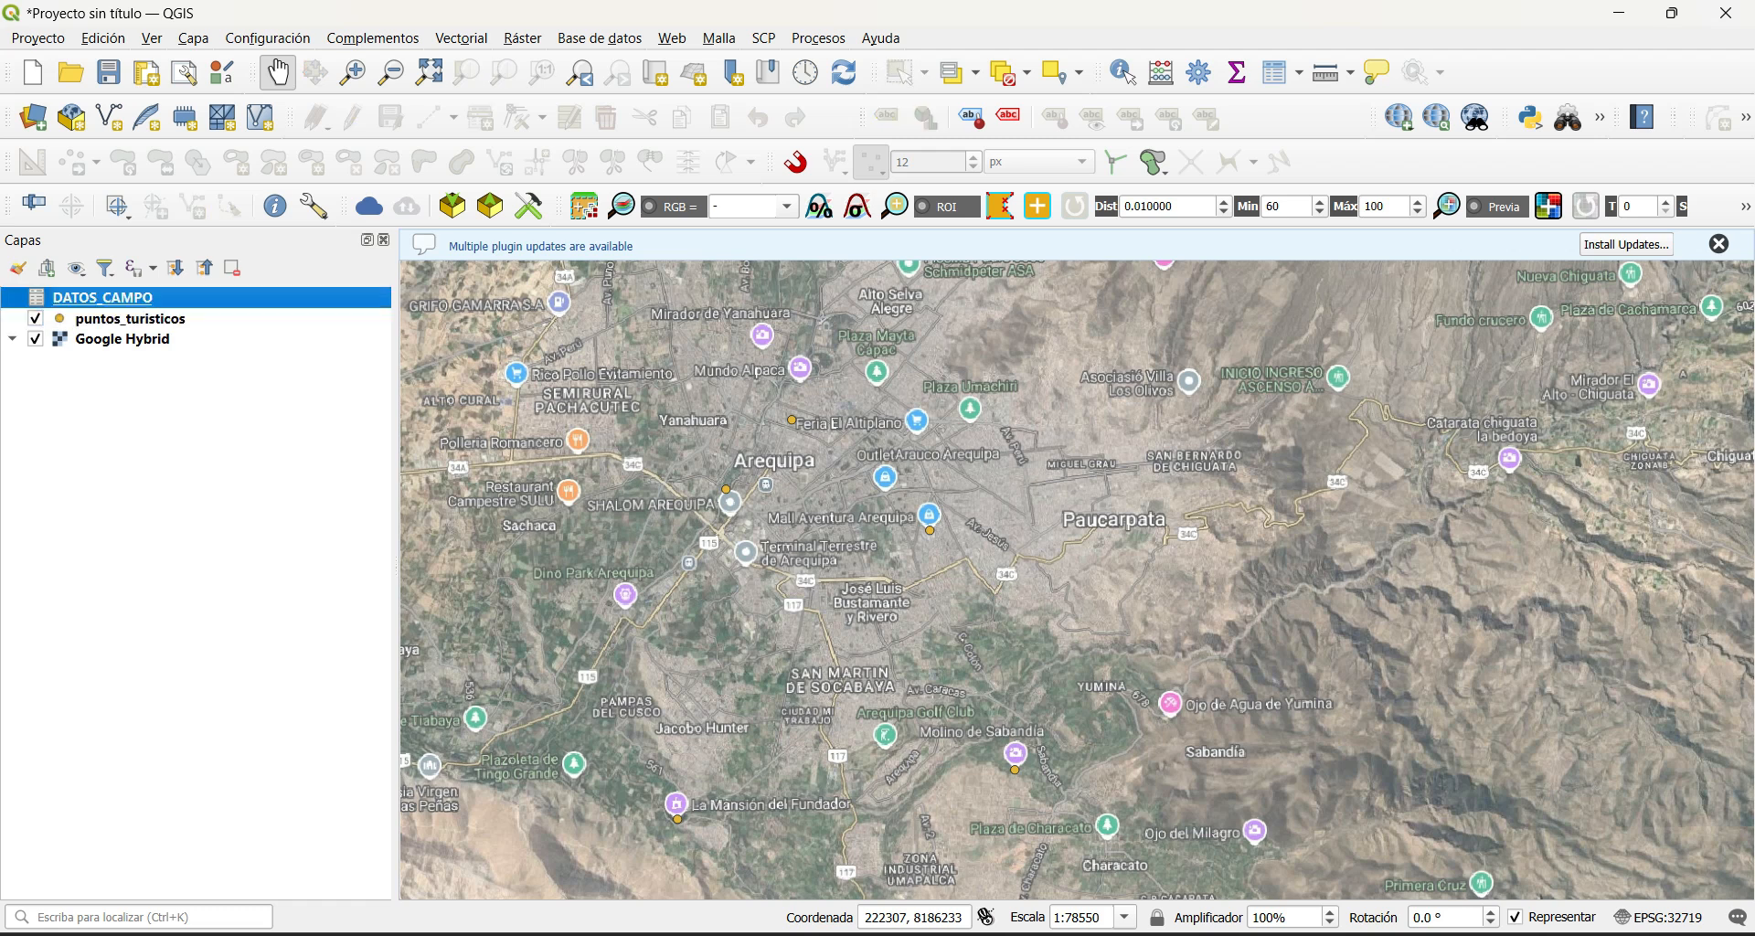
{"action": "right_click", "coordinate": [117, 319]}
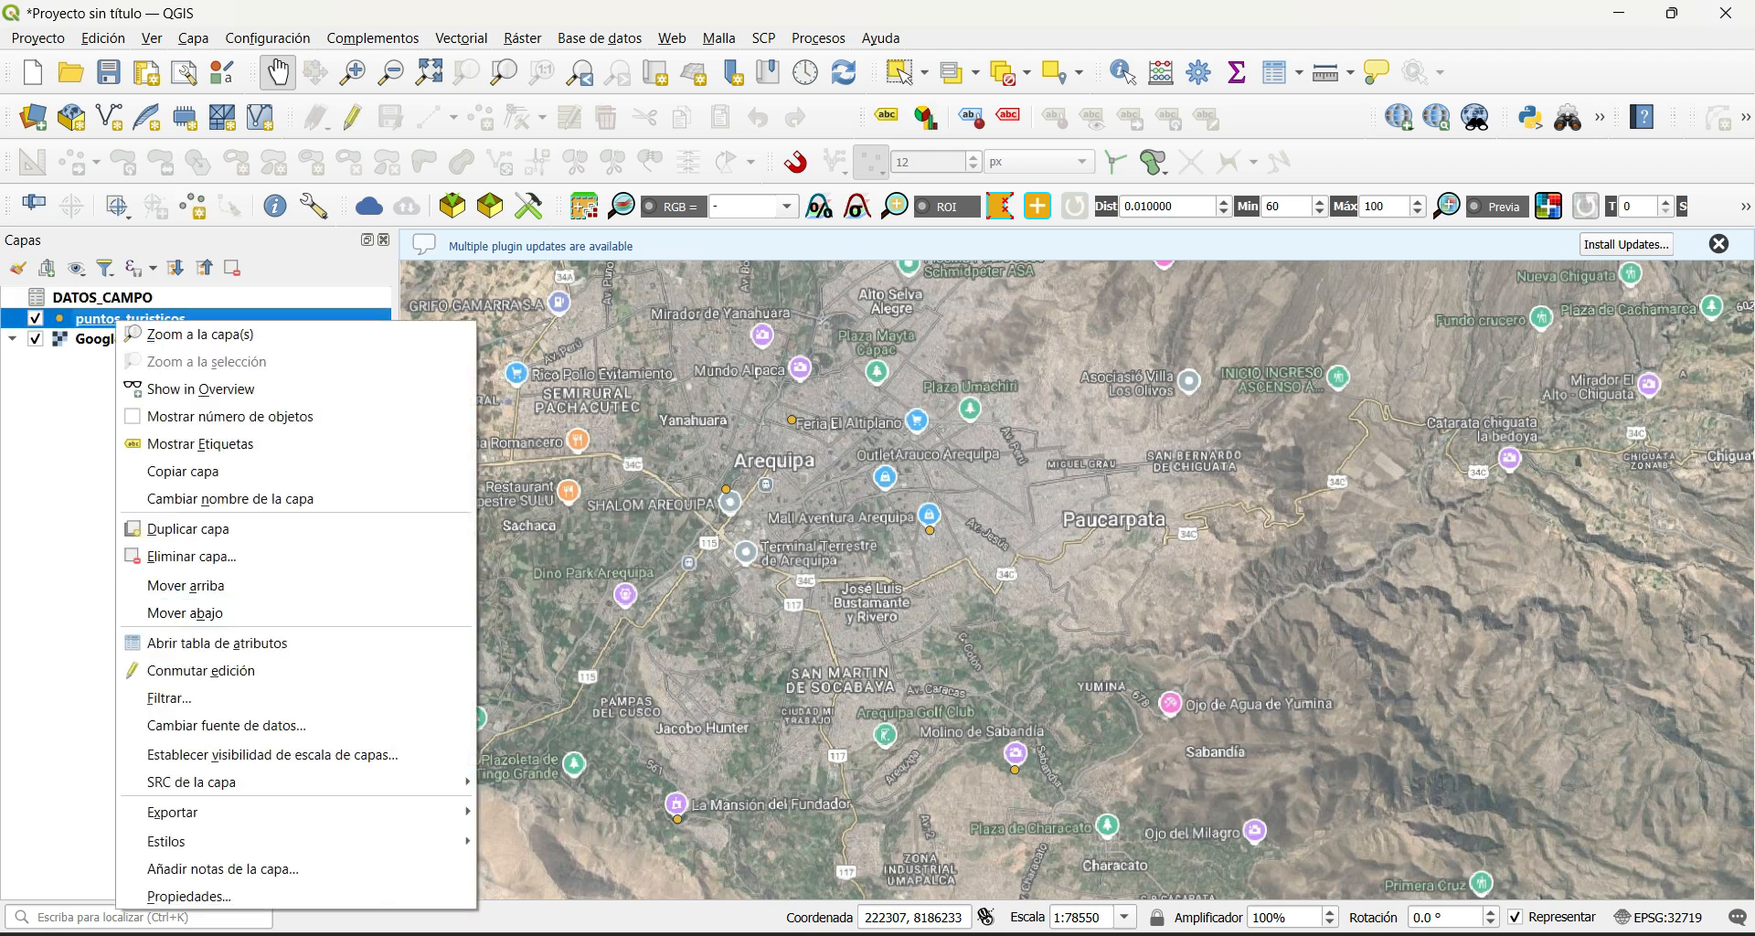
{"action": "left_click", "coordinate": [217, 643]}
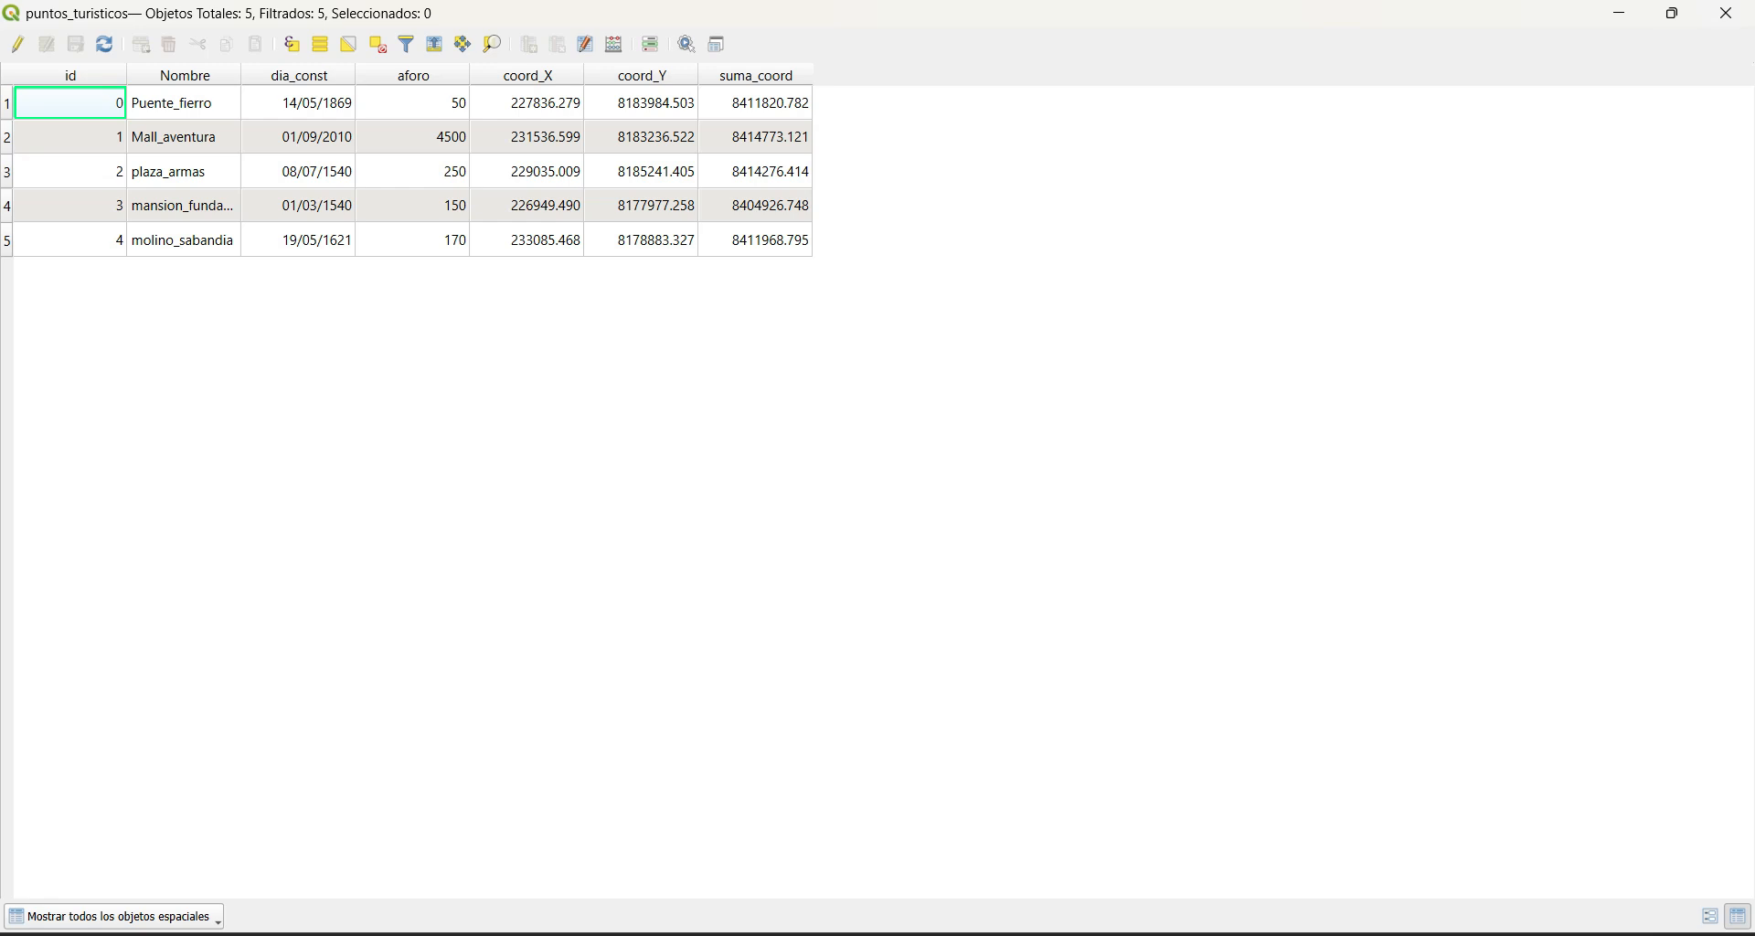
{"action": "left_click", "coordinate": [1672, 13]}
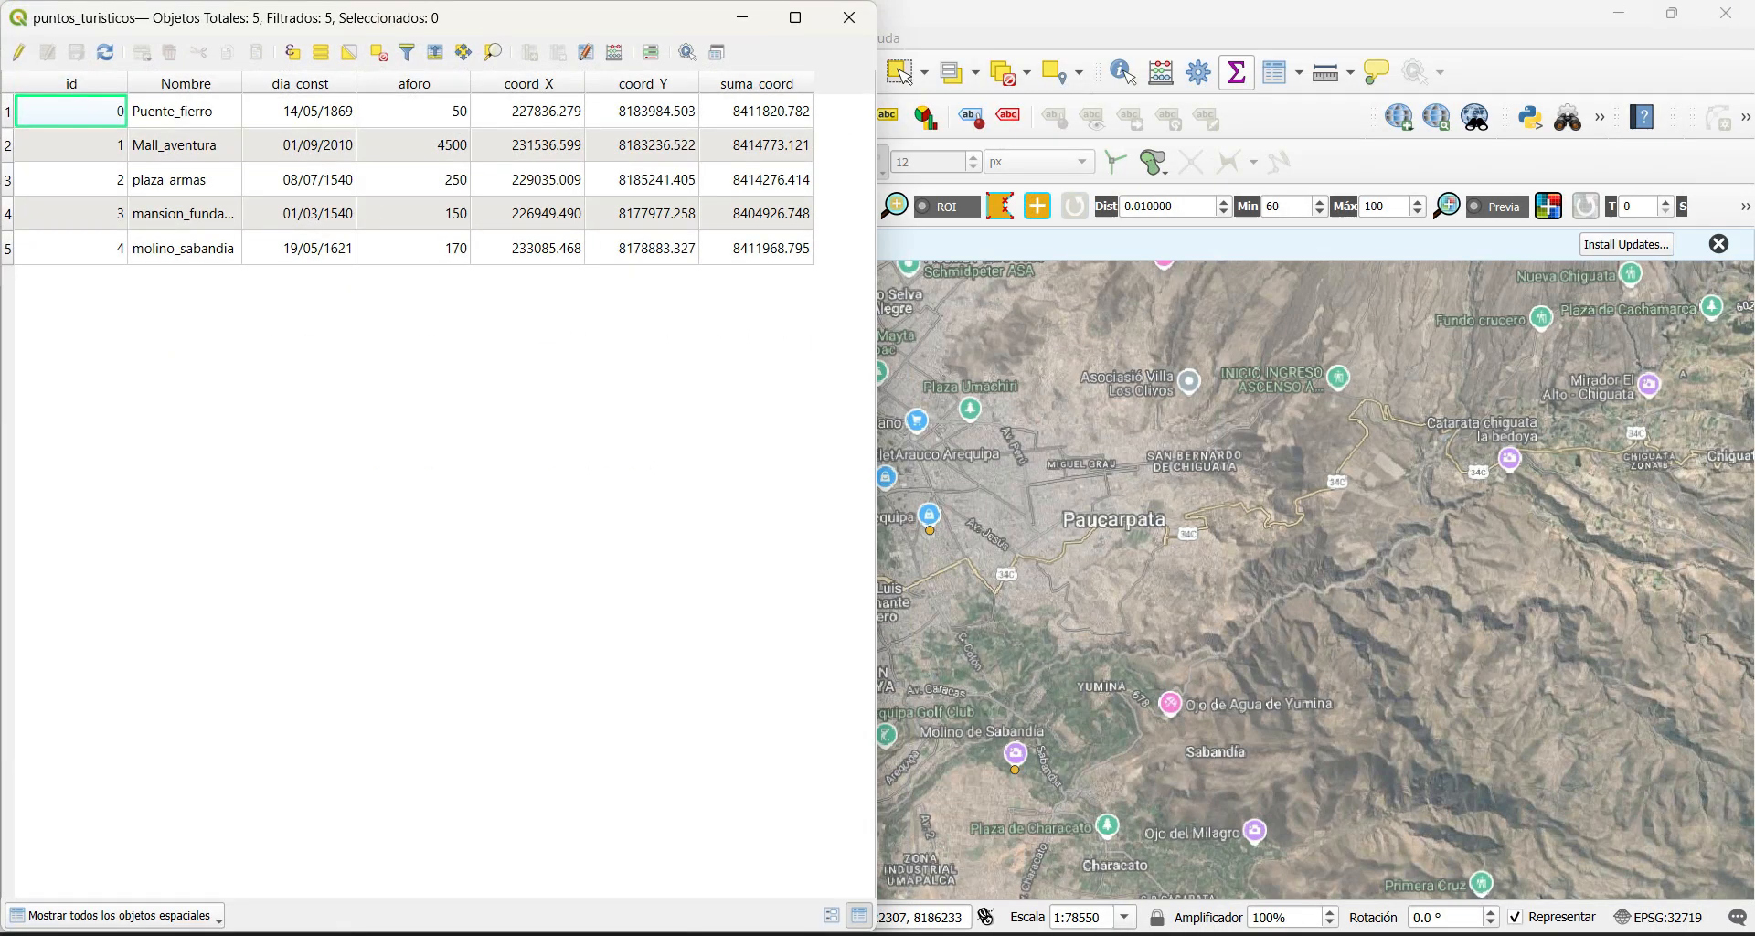
{"action": "left_click", "coordinate": [849, 17]}
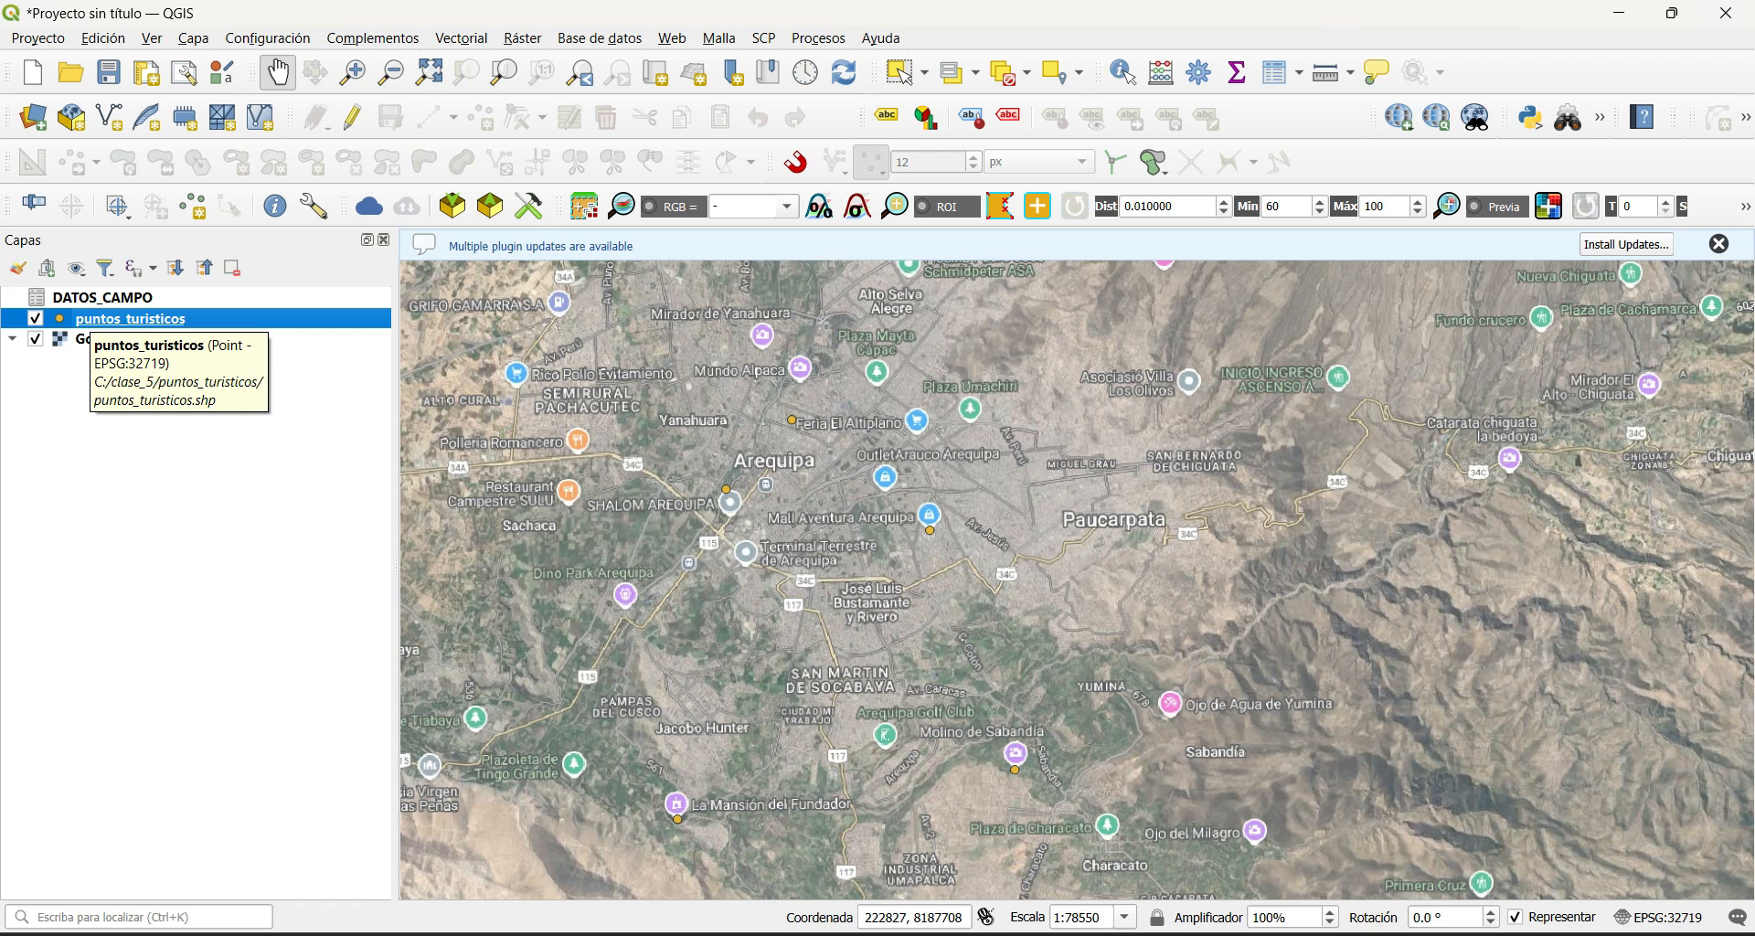
Step: Start a new vector join in the puntos_turisticos layer properties, with DATOS_CAMPO as the layer to join
{"action": "right_click", "coordinate": [119, 318]}
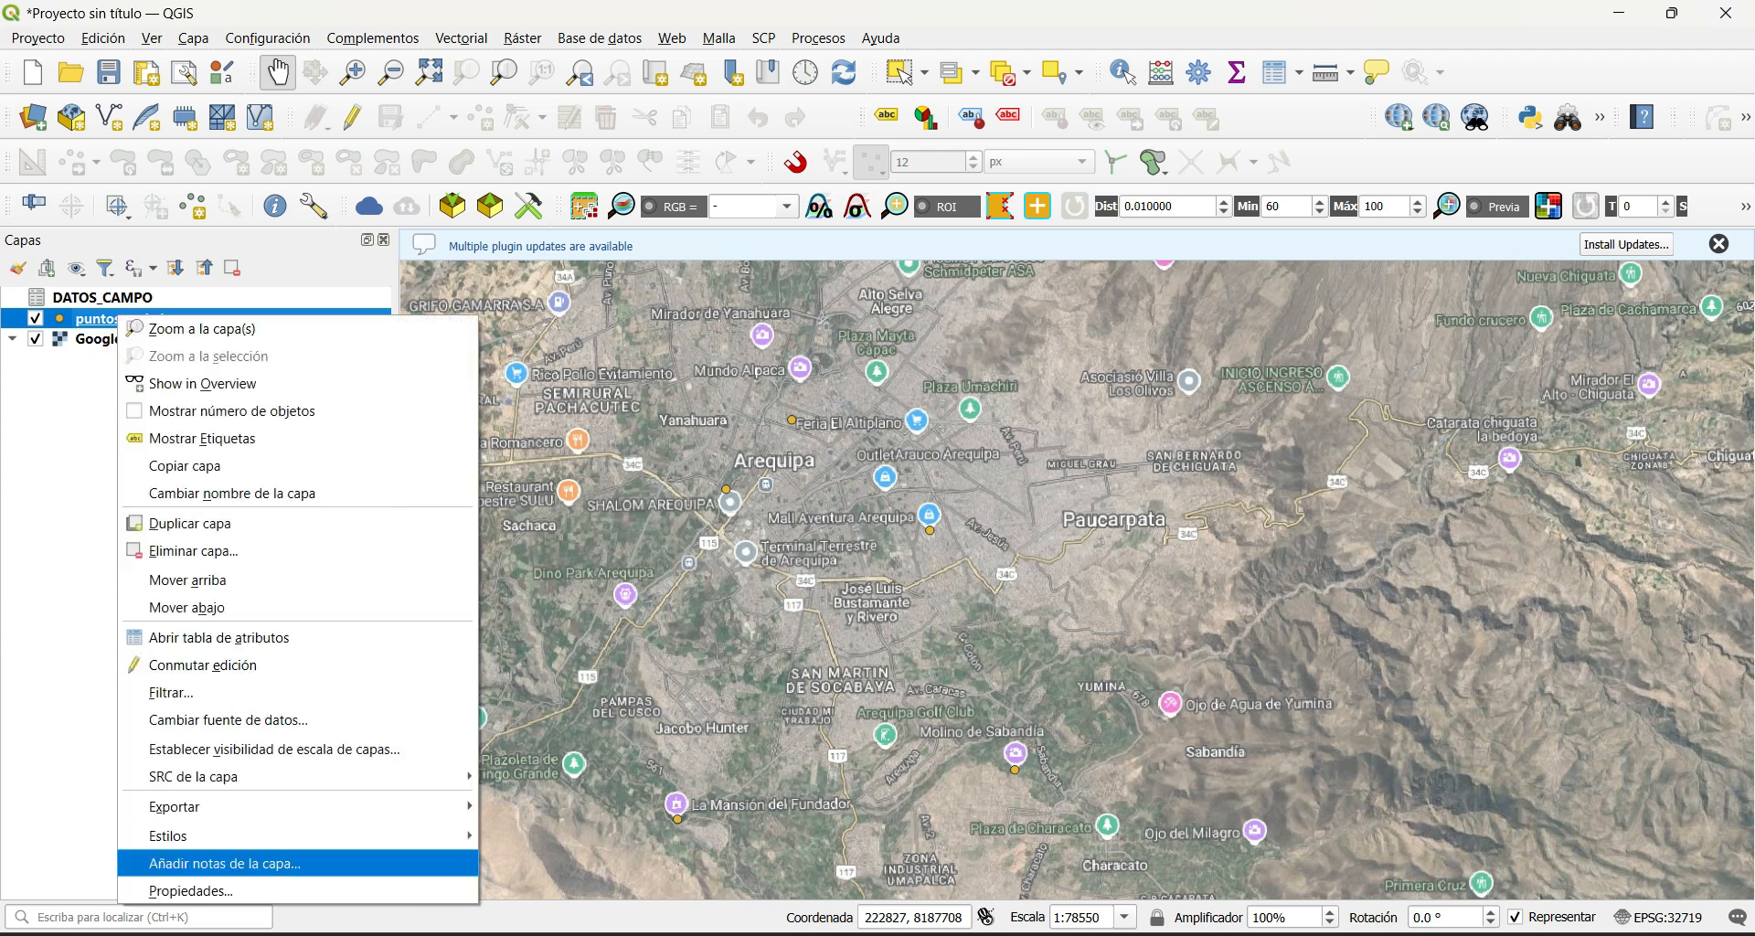
{"action": "left_click", "coordinate": [191, 890]}
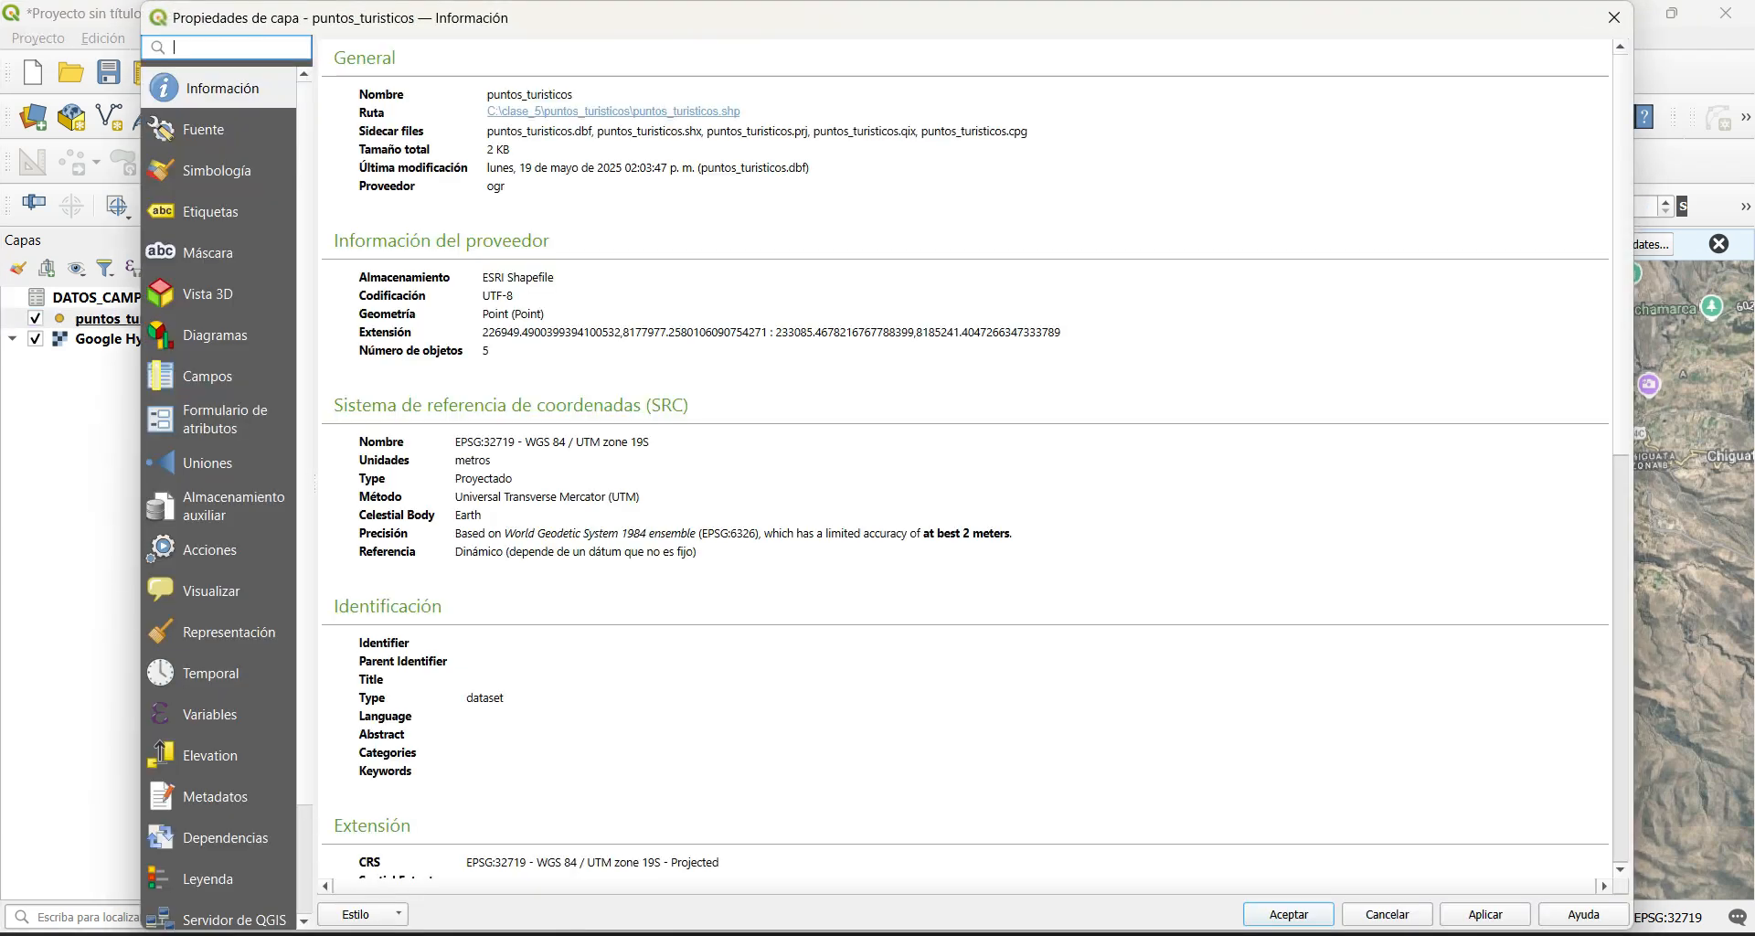
{"action": "left_click", "coordinate": [209, 464]}
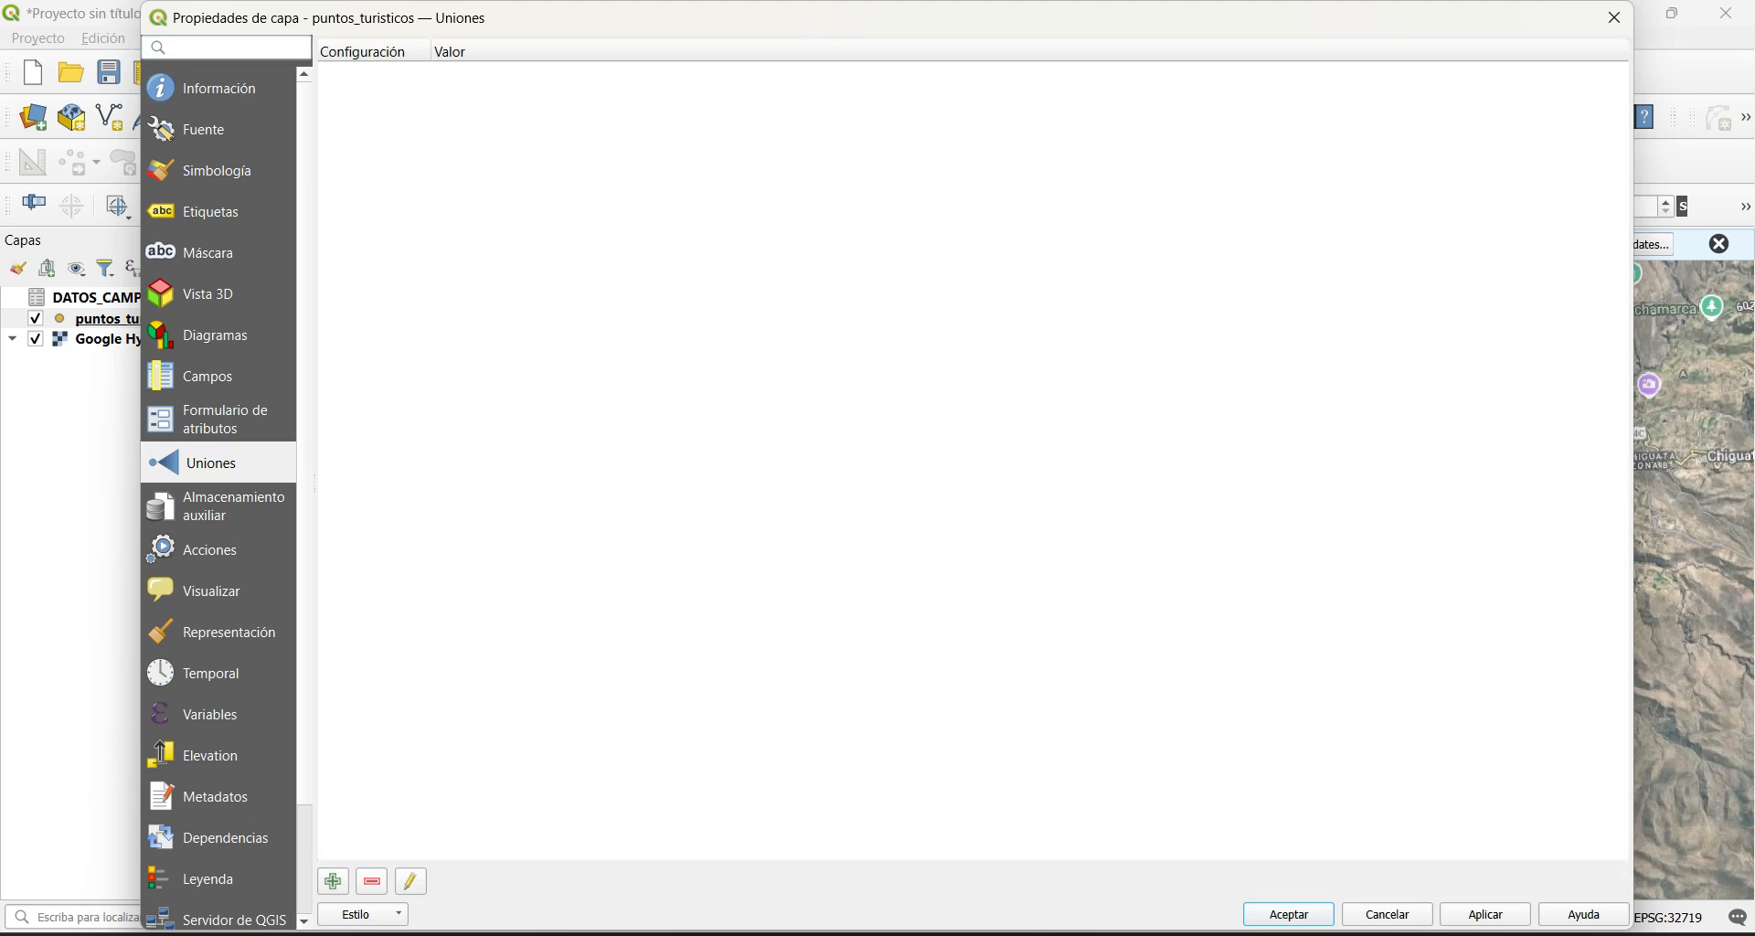
{"action": "left_click", "coordinate": [333, 881]}
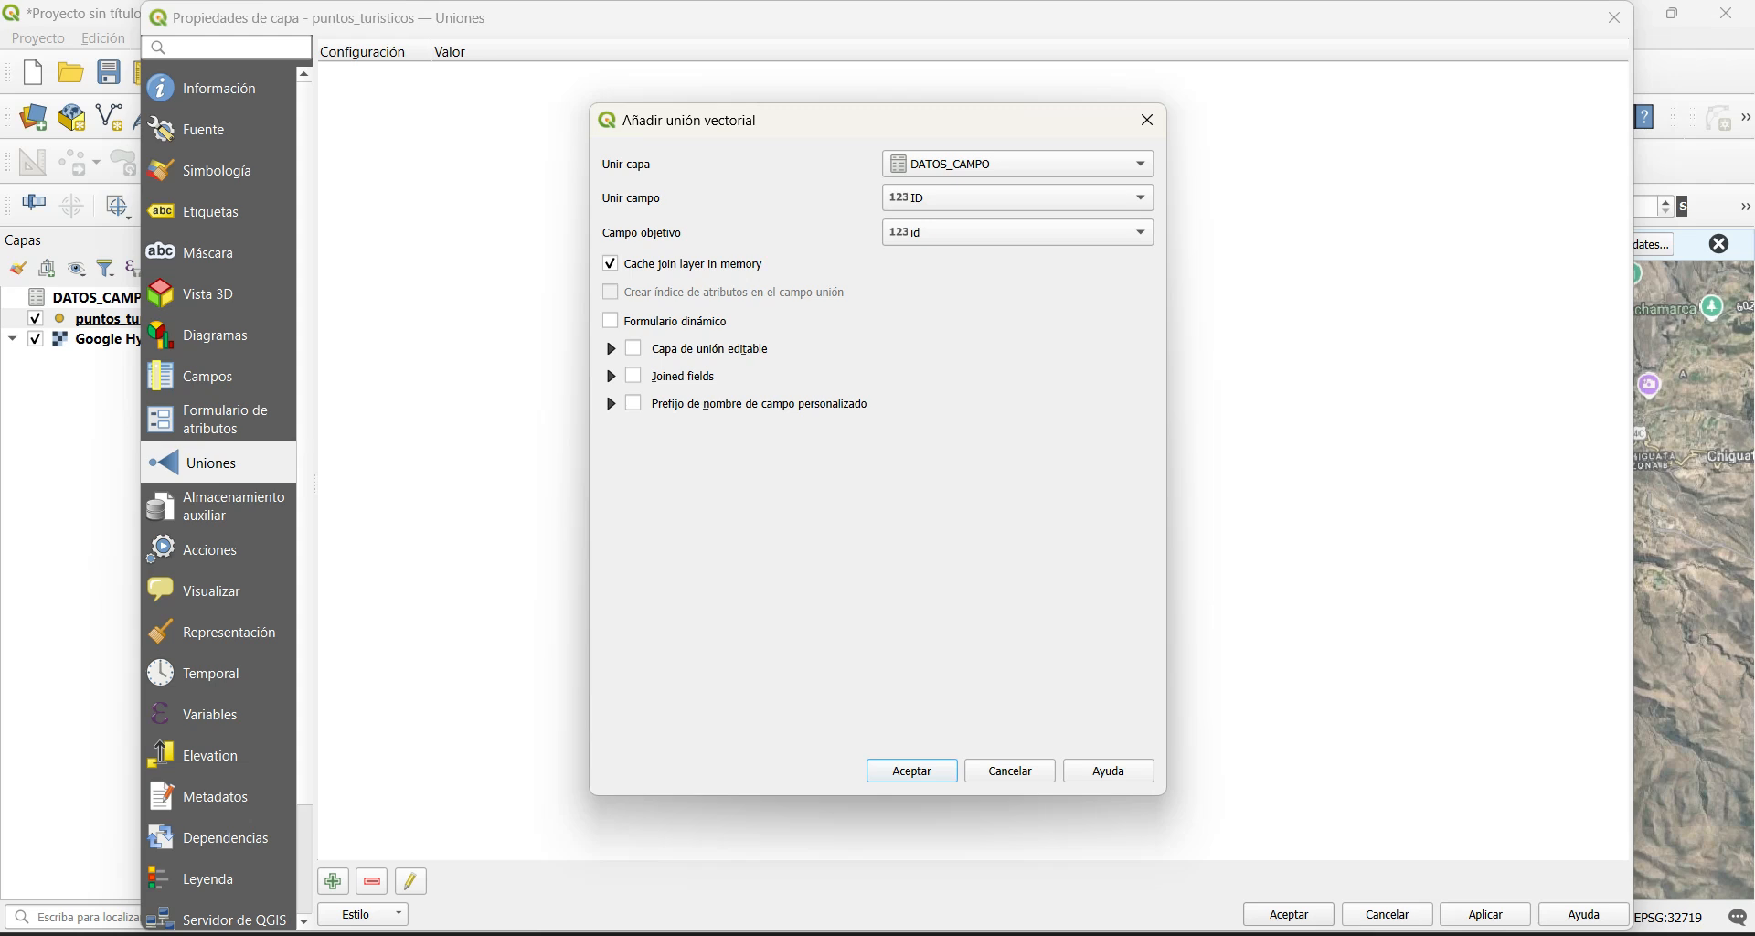
{"action": "left_click", "coordinate": [1017, 164]}
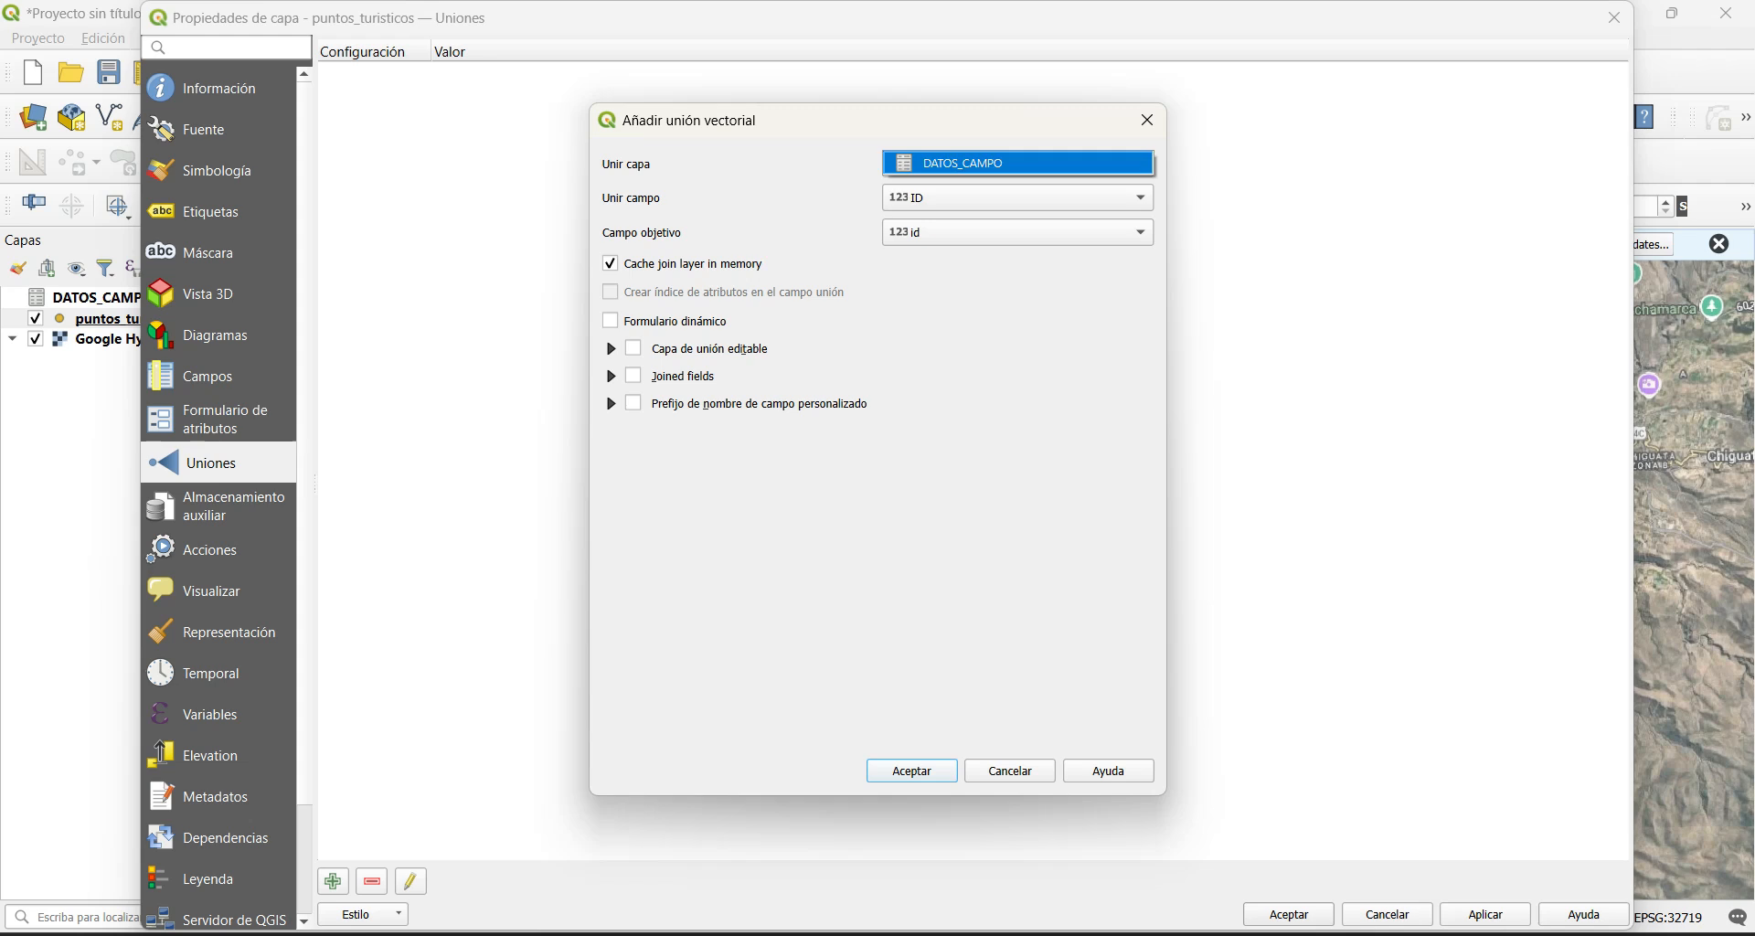
{"action": "left_click", "coordinate": [1018, 164]}
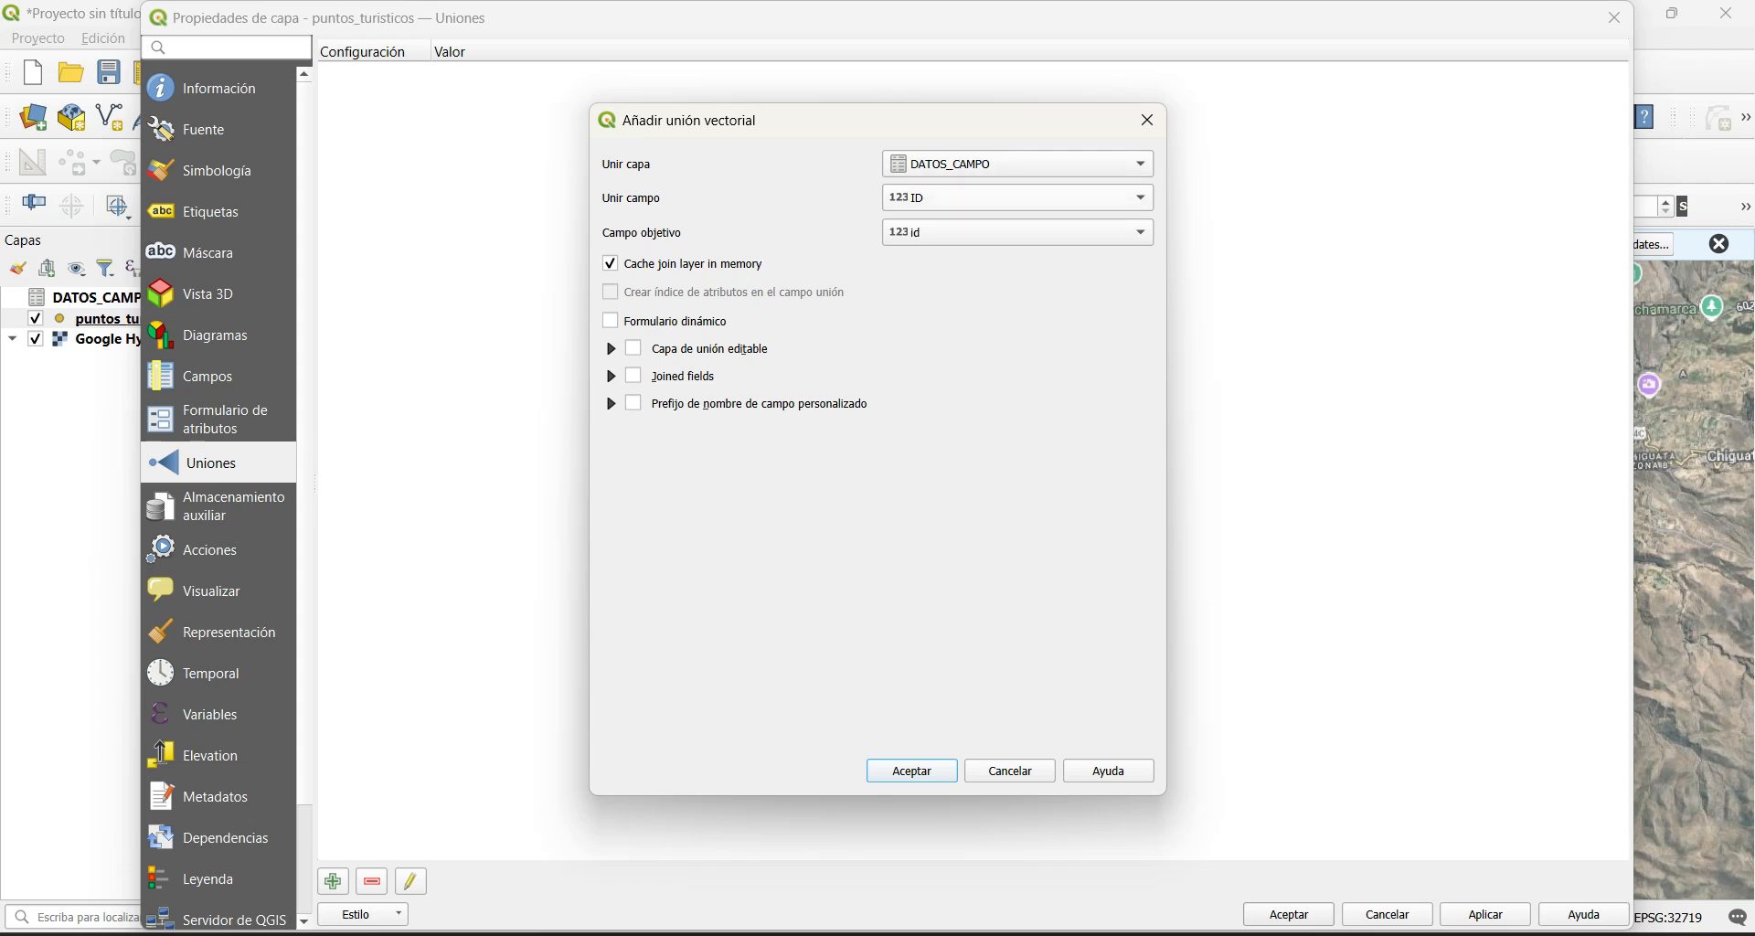
Step: Match the join field ID of DATOS_CAMPO with the target field id of puntos_turisticos
{"action": "left_click", "coordinate": [1017, 198]}
{"action": "left_click", "coordinate": [1017, 197]}
{"action": "left_click", "coordinate": [1017, 232]}
{"action": "left_click", "coordinate": [1018, 232]}
{"action": "left_click_drag", "start_coordinate": [1168, 362], "coordinate": [1223, 363]}
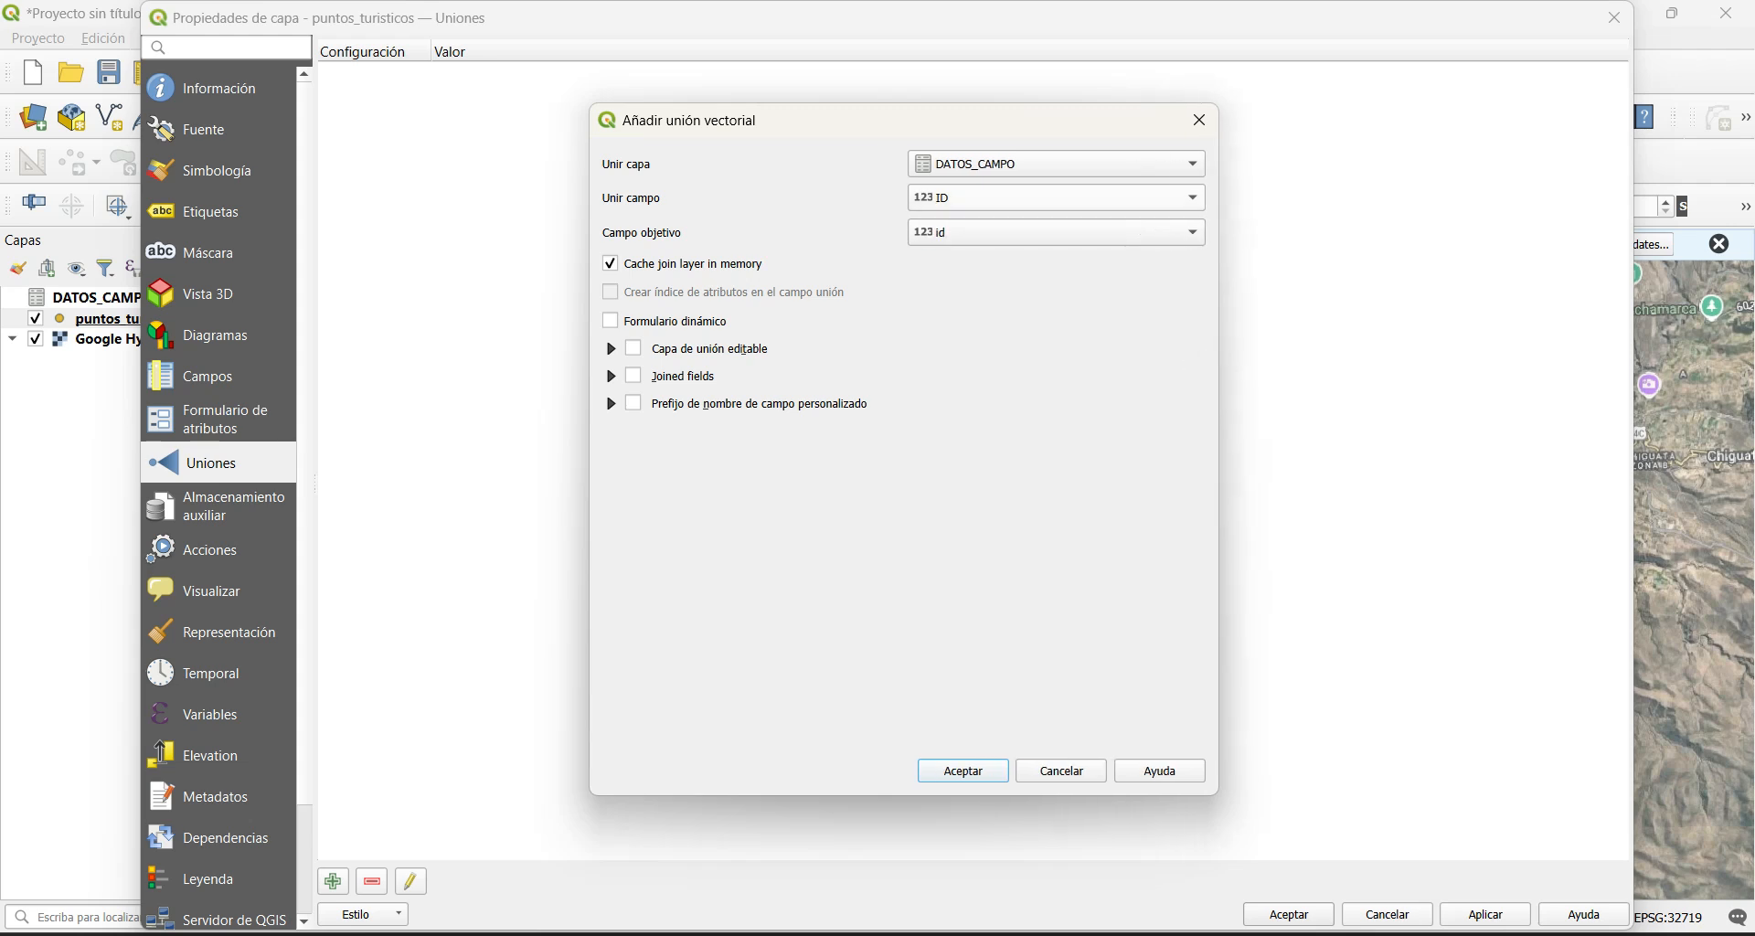
{"action": "left_click", "coordinate": [1057, 198]}
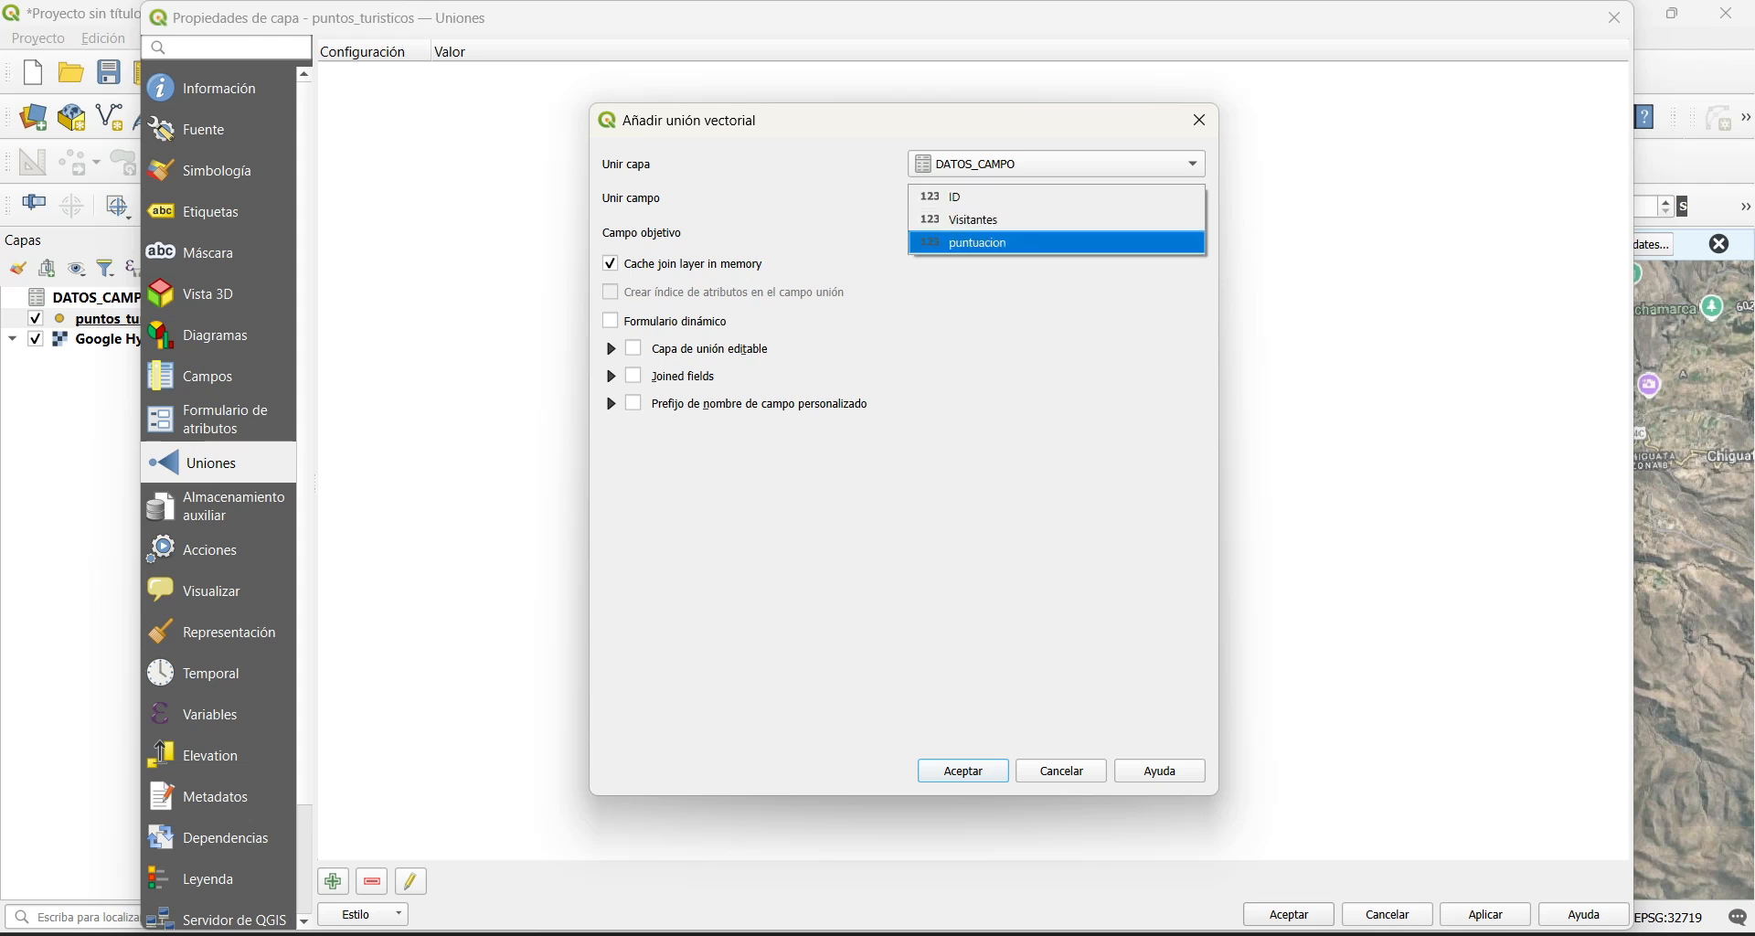
{"action": "left_click", "coordinate": [1033, 320]}
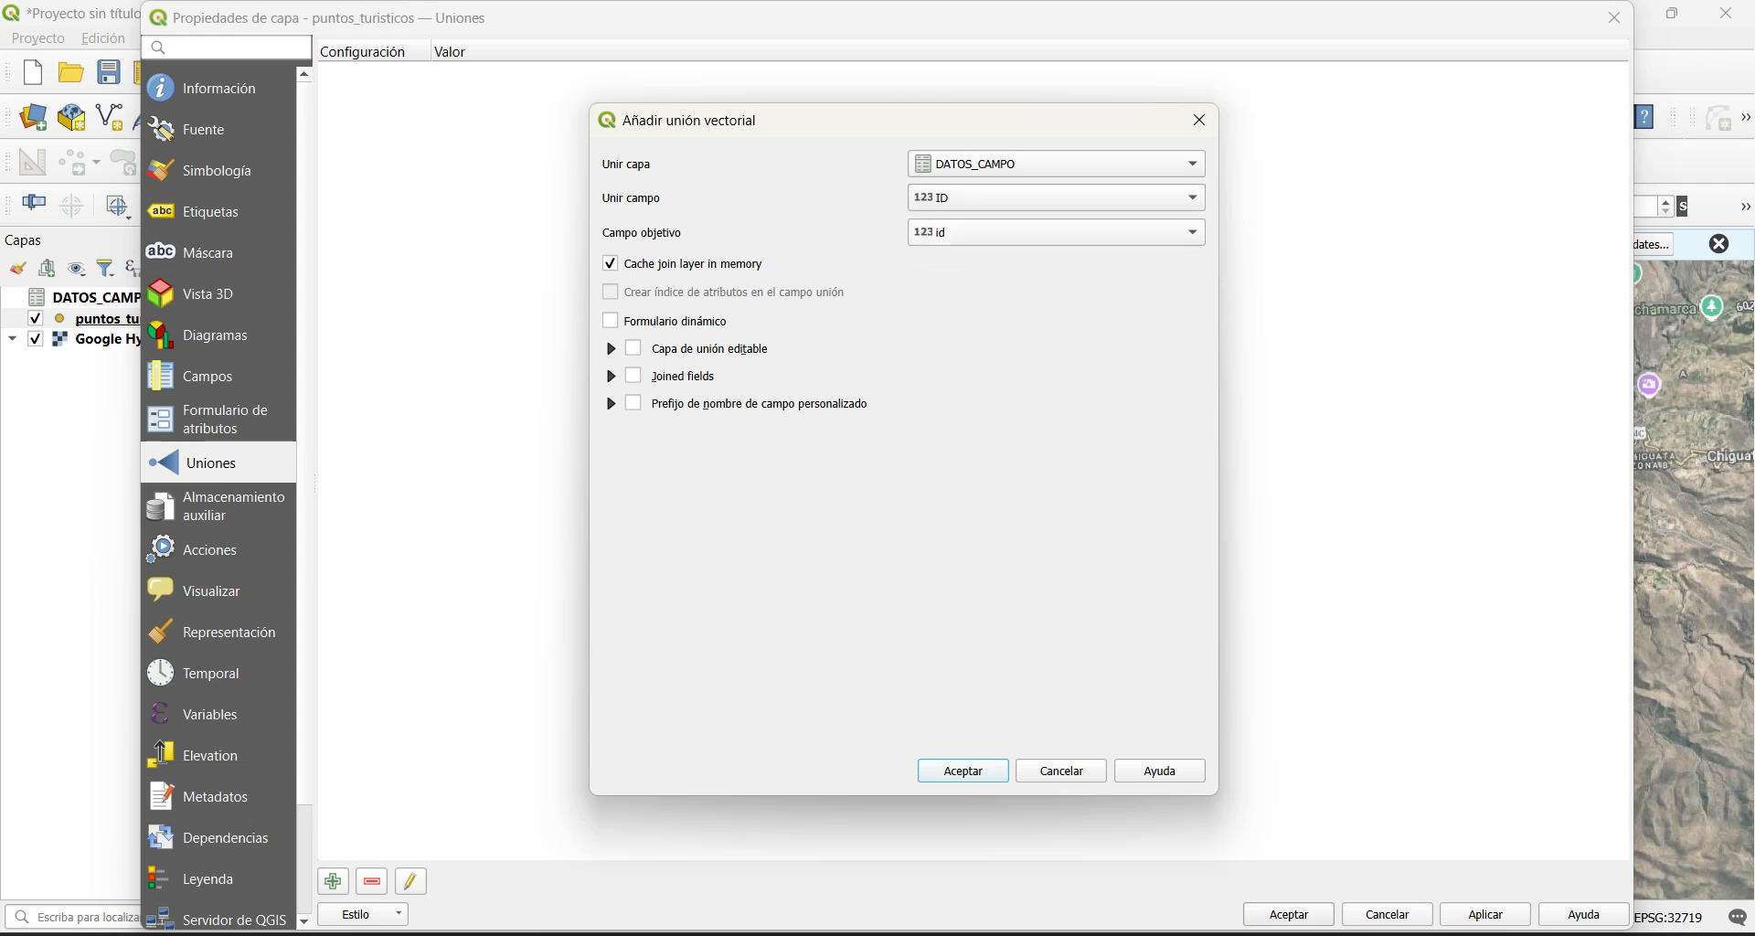
{"action": "left_click", "coordinate": [1057, 232]}
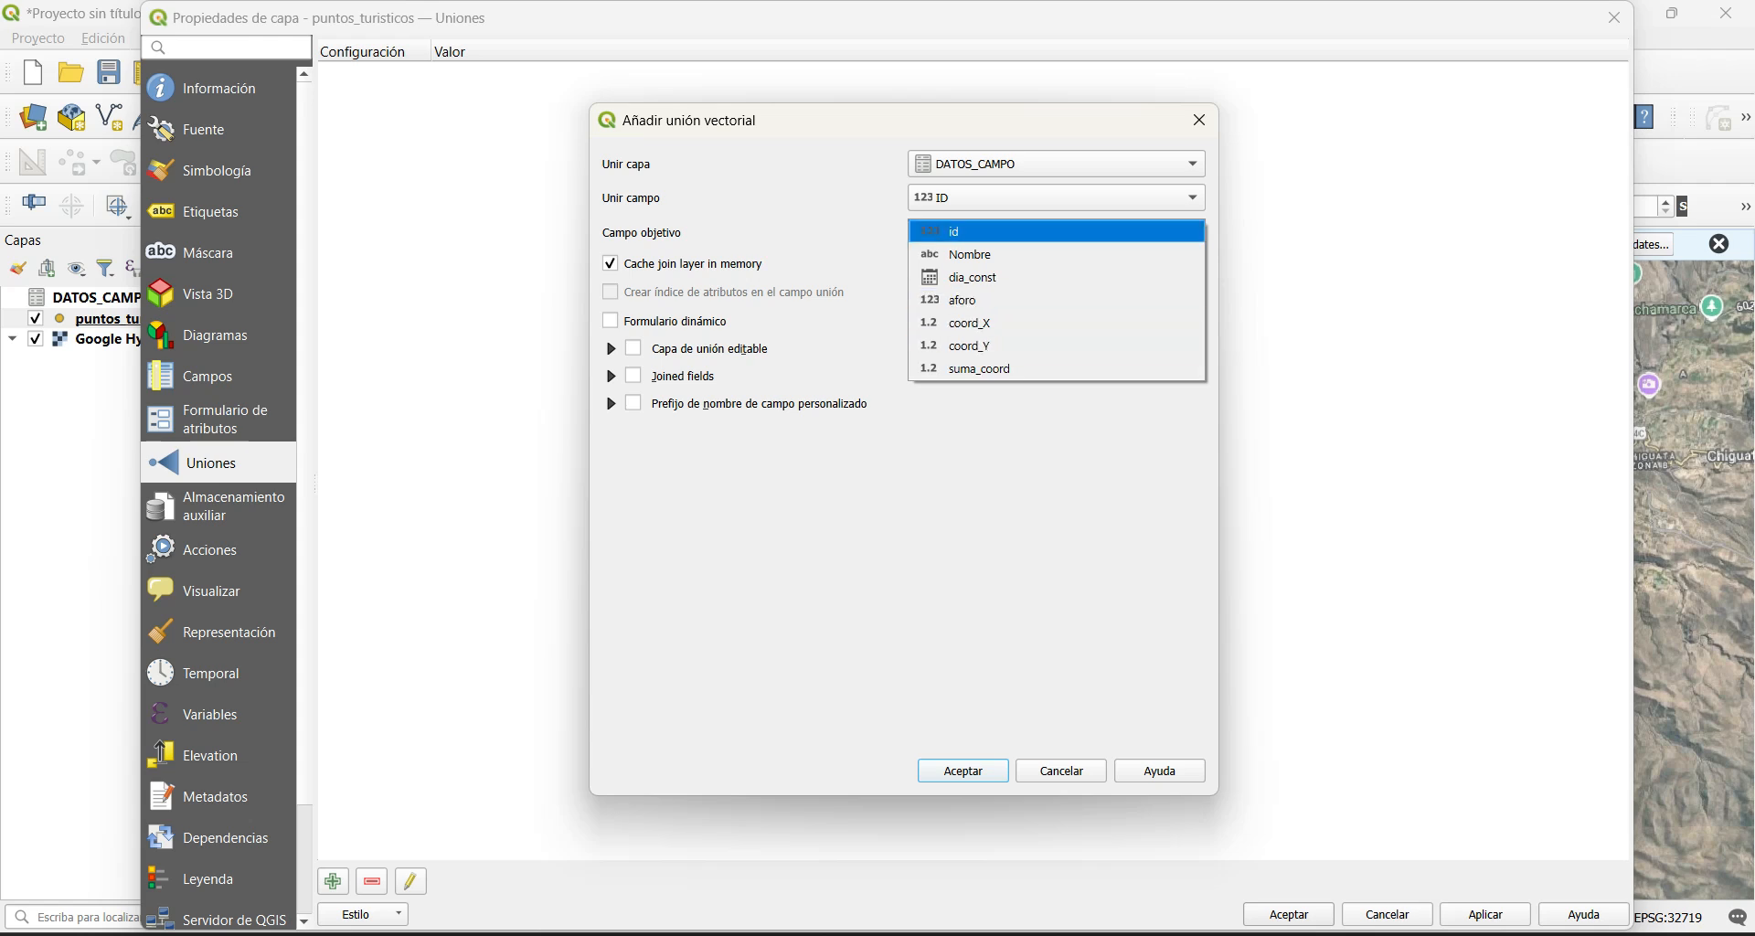
{"action": "key", "text": "Return"}
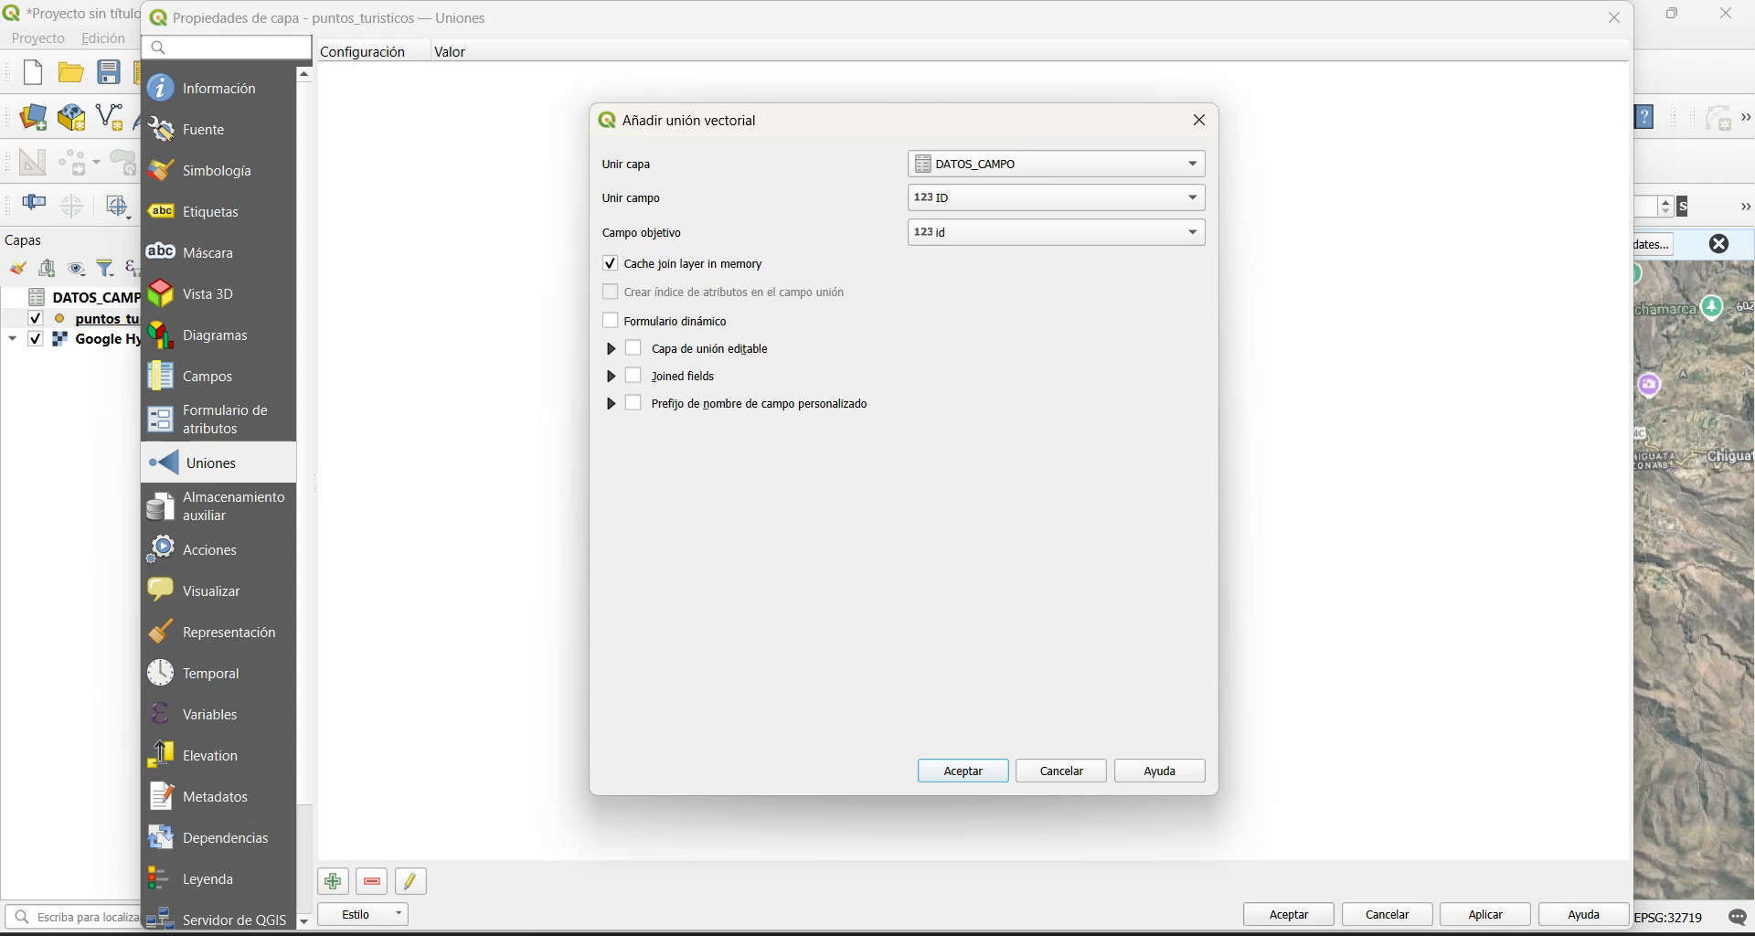
Step: Restrict the joined fields to Visitantes and puntuacion and accept the new join
{"action": "left_click", "coordinate": [611, 376]}
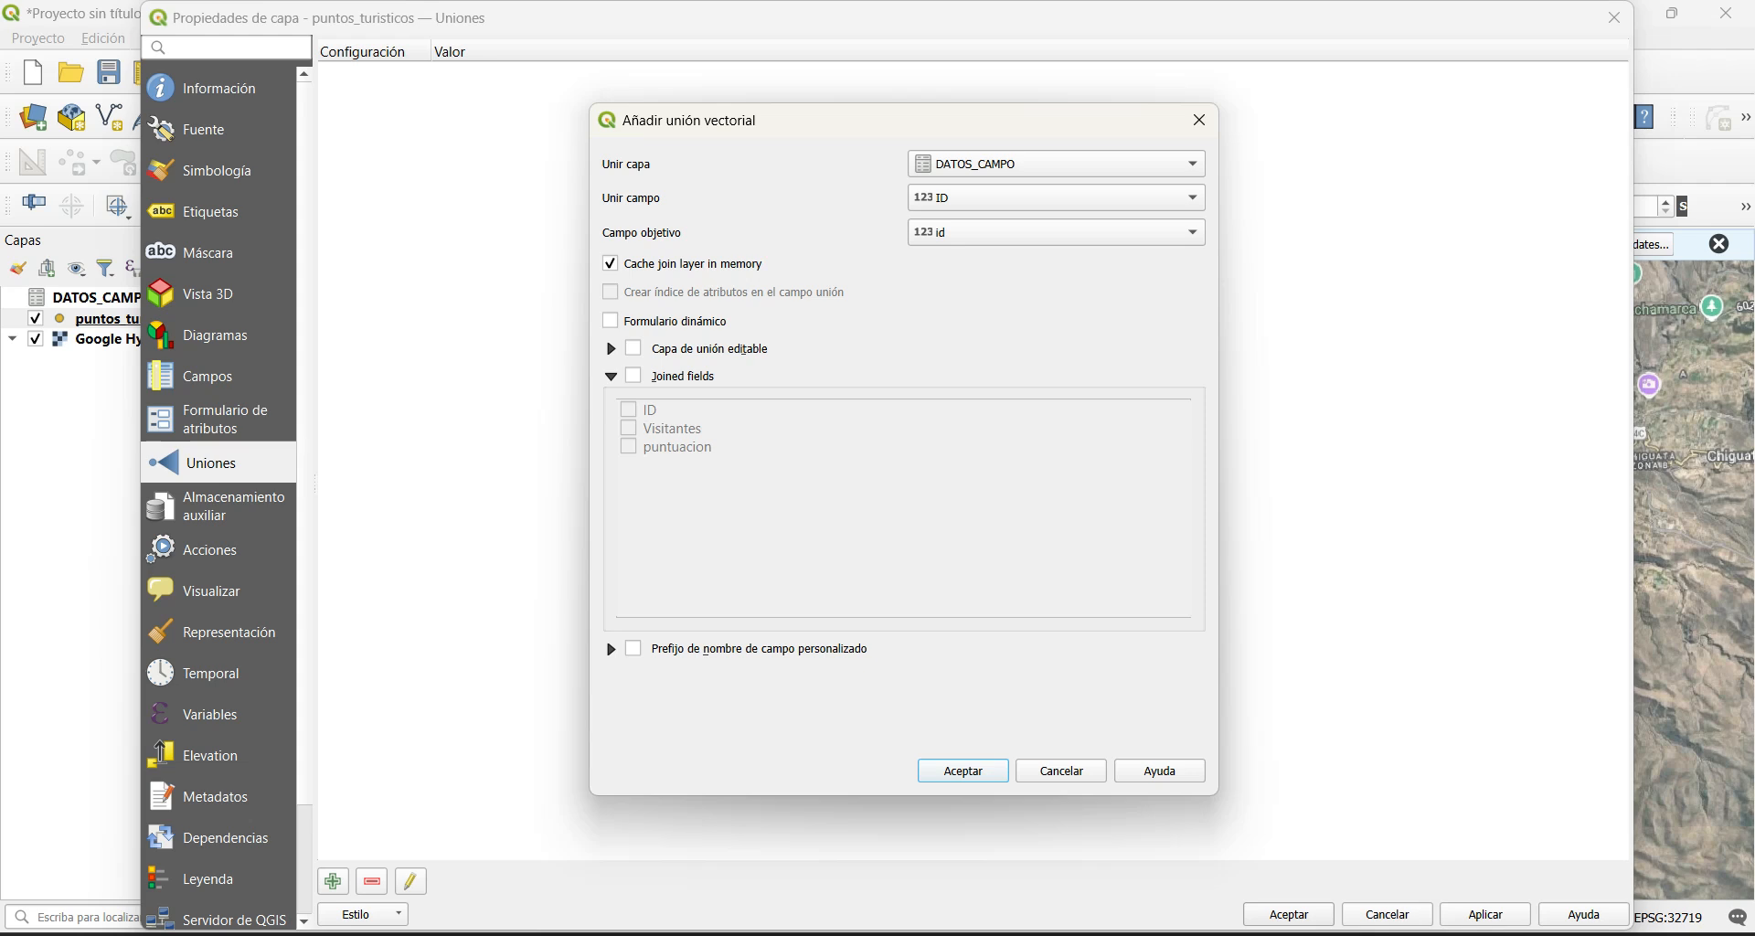
{"action": "left_click", "coordinate": [634, 376]}
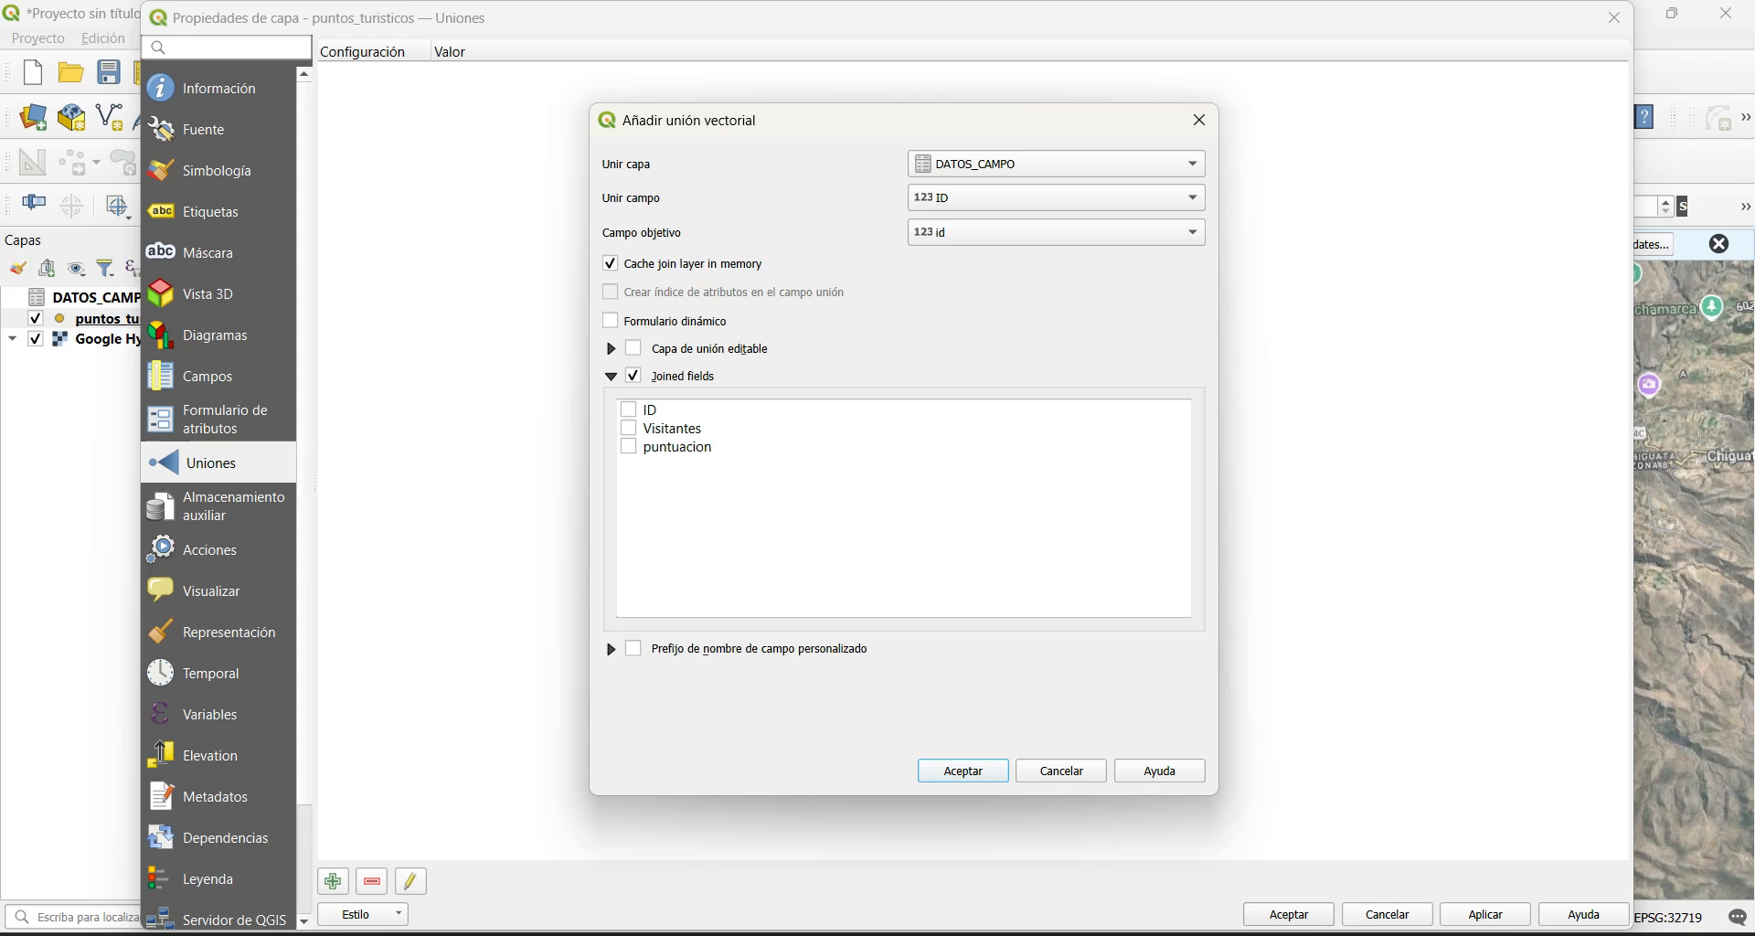
{"action": "left_click", "coordinate": [629, 428]}
{"action": "left_click", "coordinate": [628, 446]}
{"action": "key", "text": "Return"}
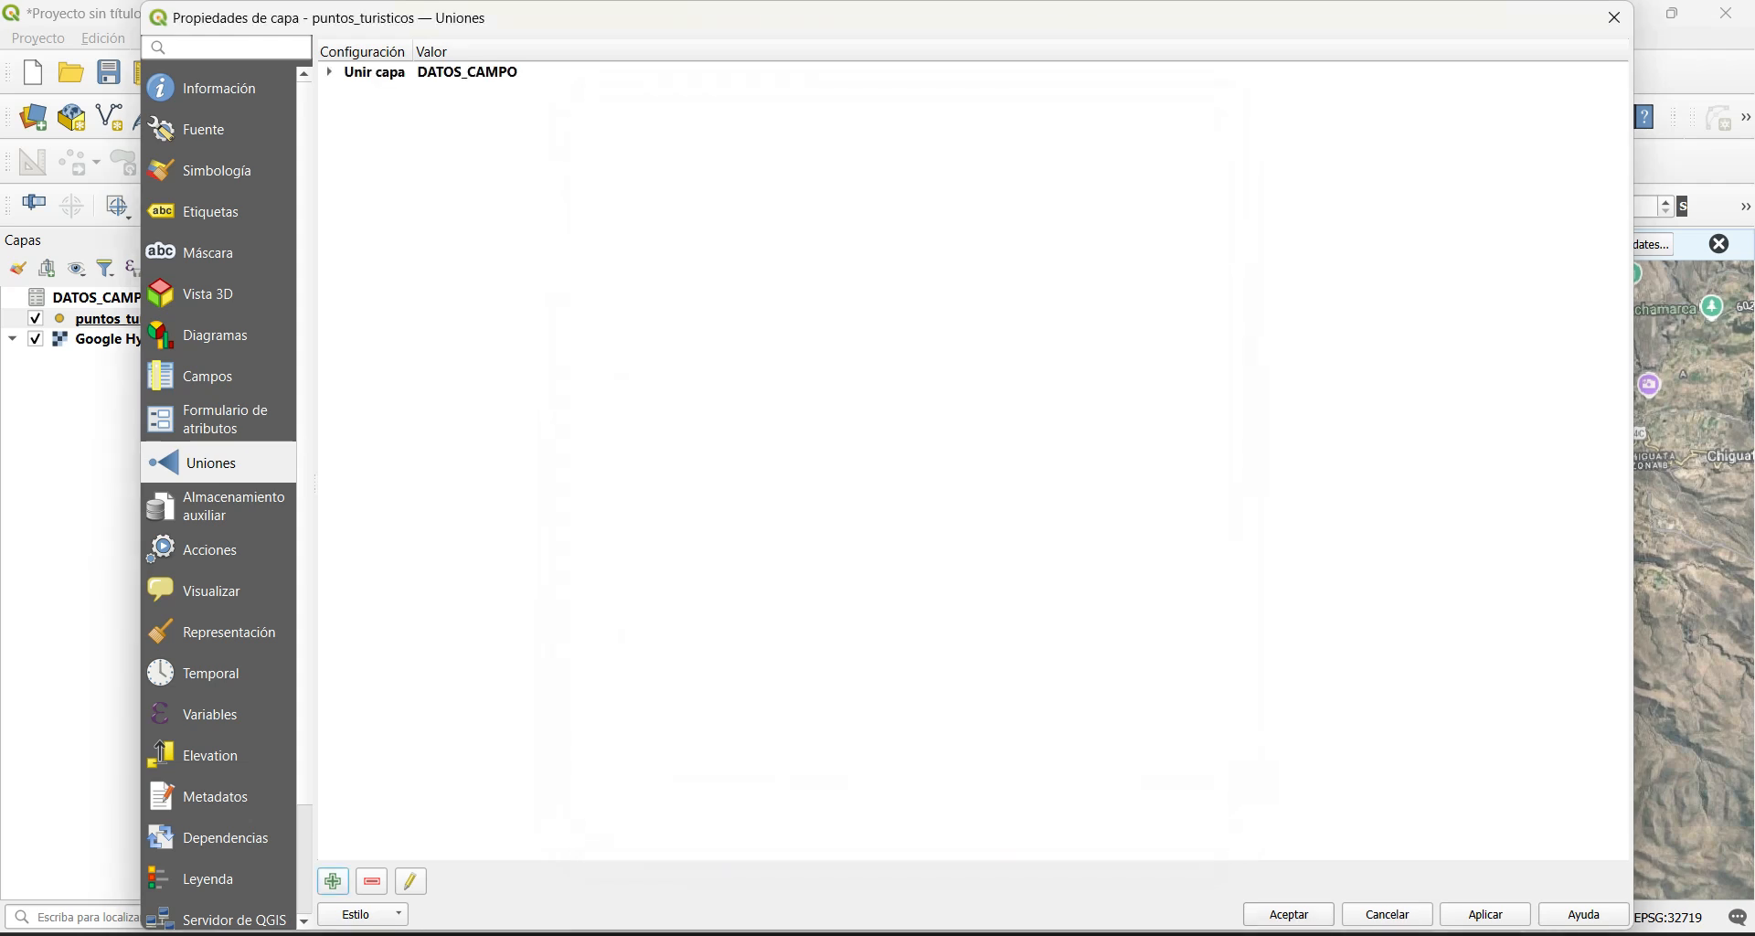
Step: Review the DATOS_CAMPO join's settings, then apply them to puntos_turisticos and close the layer properties
{"action": "left_click", "coordinate": [329, 72]}
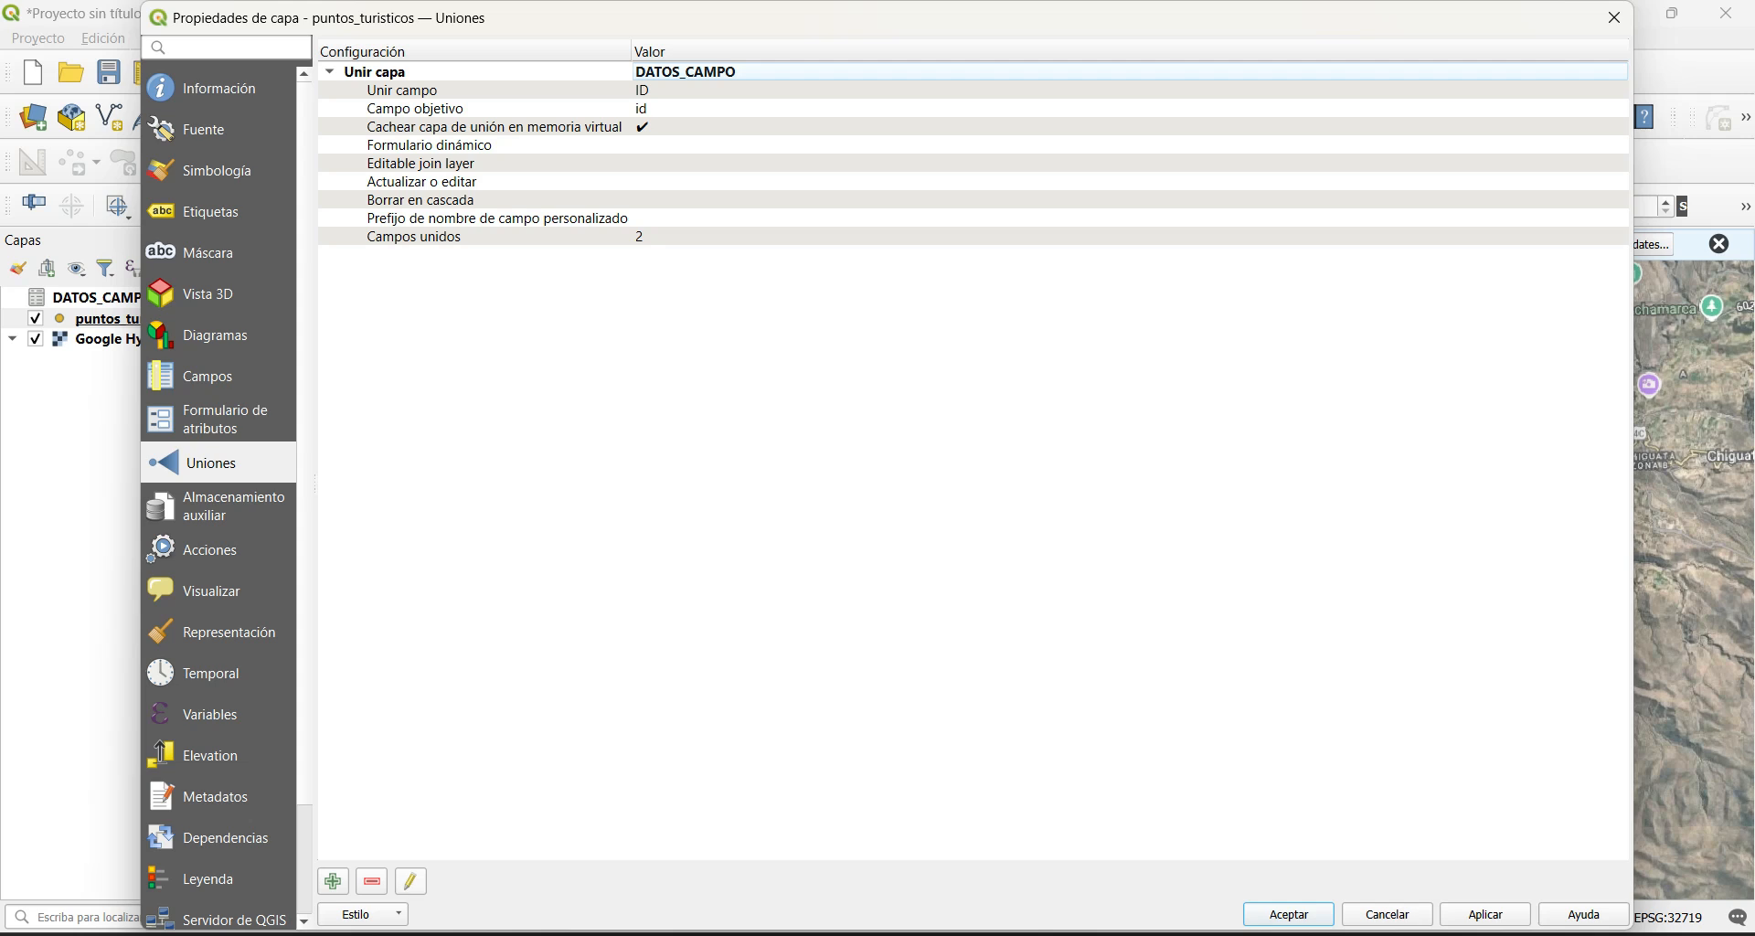
{"action": "left_click", "coordinate": [411, 883]}
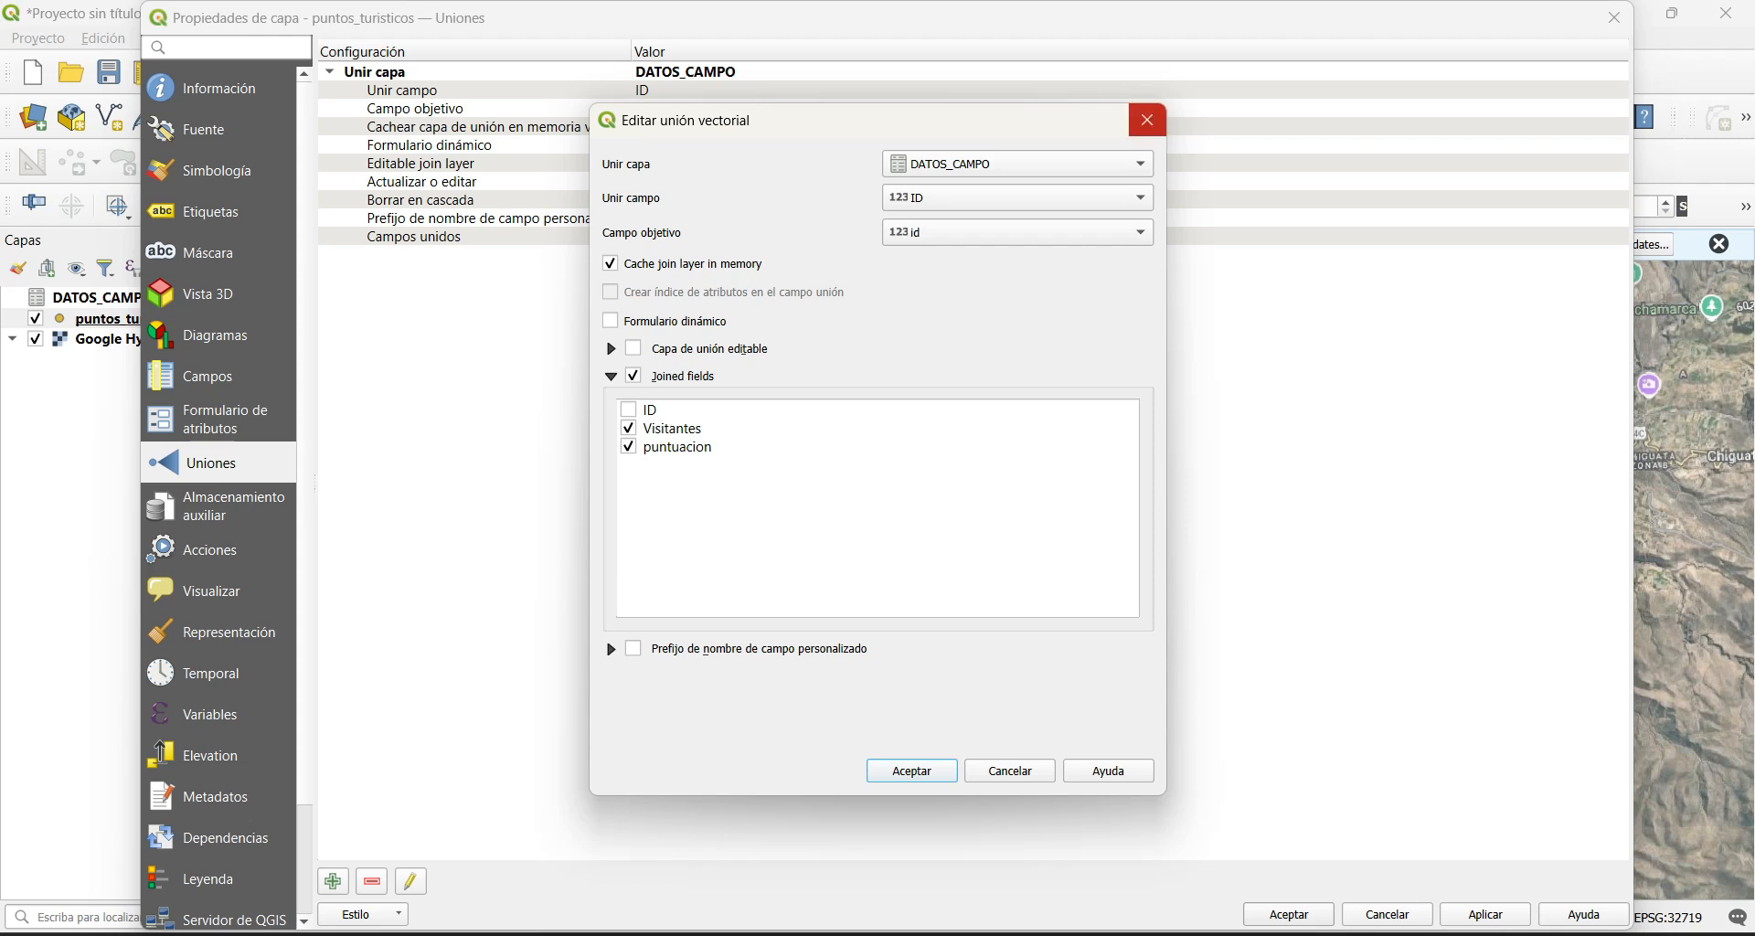
{"action": "left_click", "coordinate": [1148, 120]}
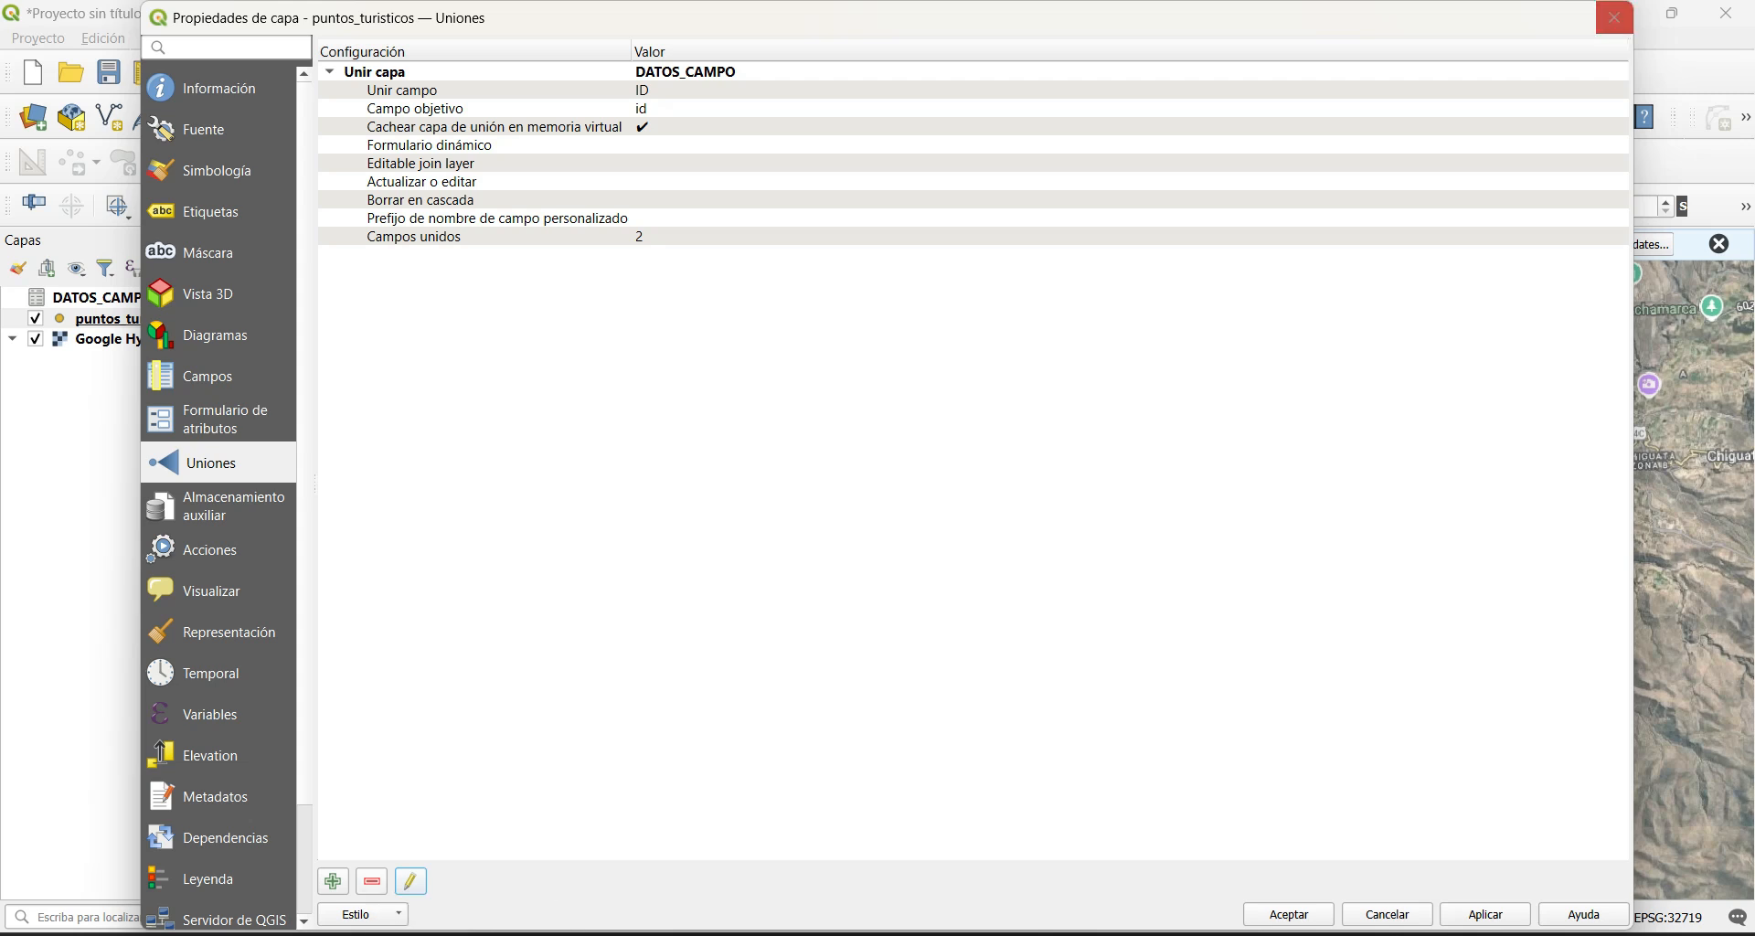
{"action": "left_click", "coordinate": [1486, 914]}
{"action": "left_click", "coordinate": [1289, 914]}
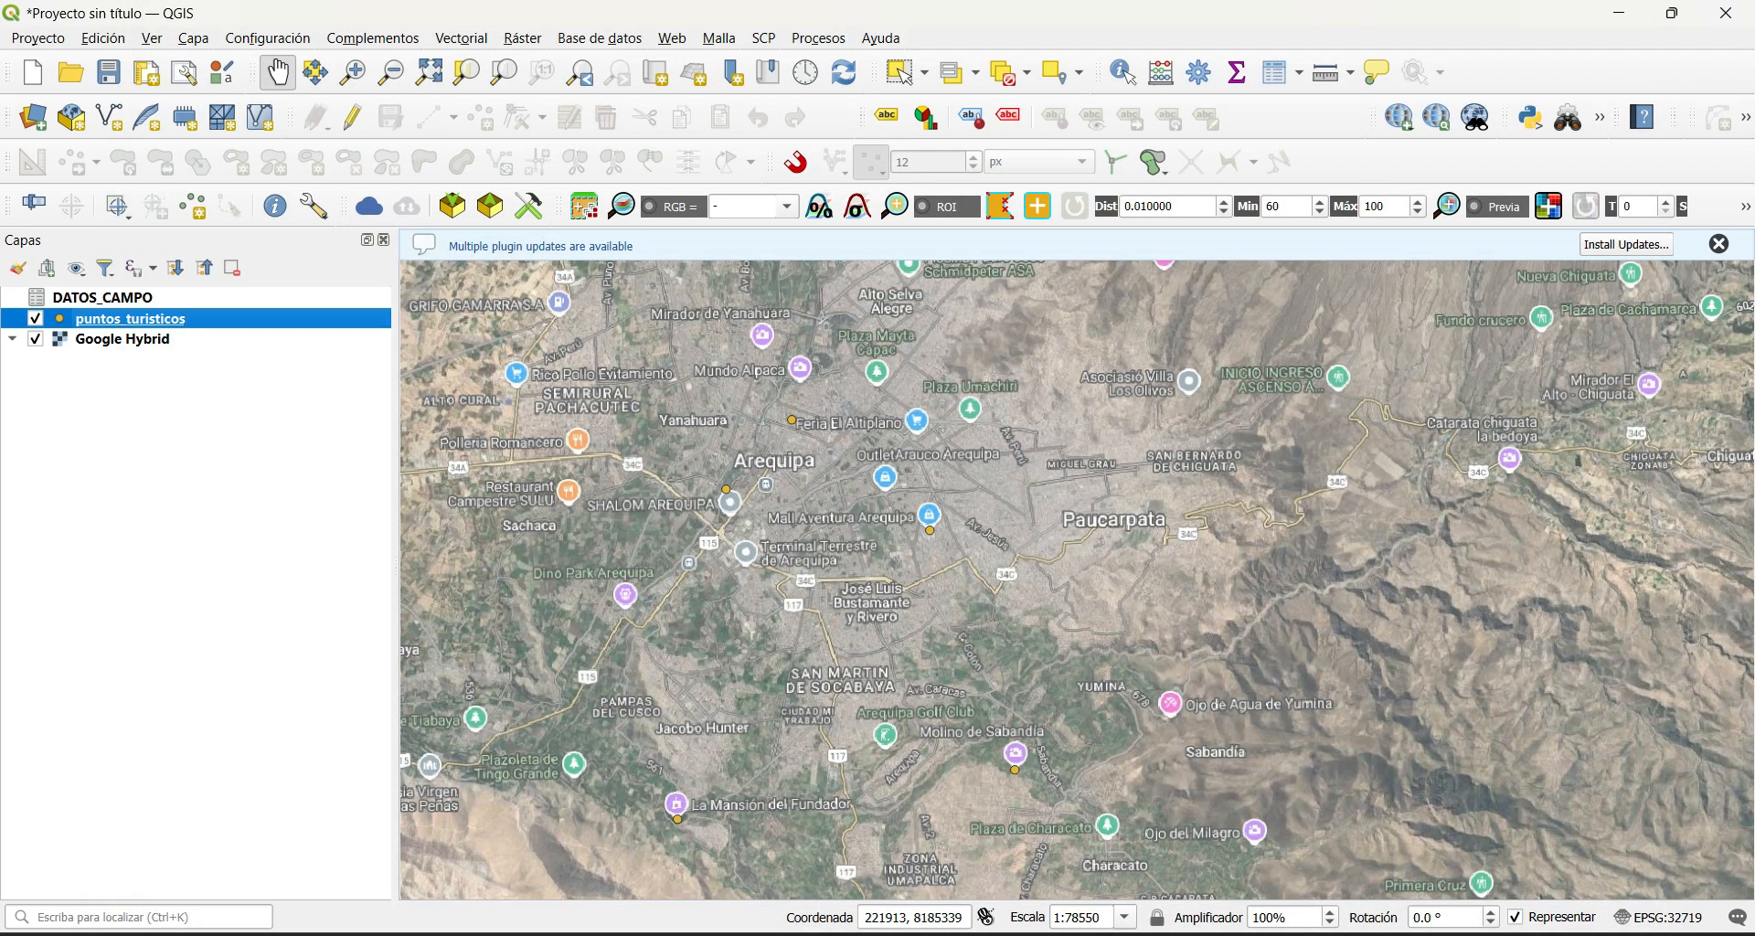
Step: Examine the joined fields in the puntos_turisticos attribute table, sorting by DATOS_CAMPO_Visitantes and widening that column and DATOS_CAMPO_puntuacion to show their full names
{"action": "right_click", "coordinate": [303, 311]}
{"action": "left_click", "coordinate": [403, 629]}
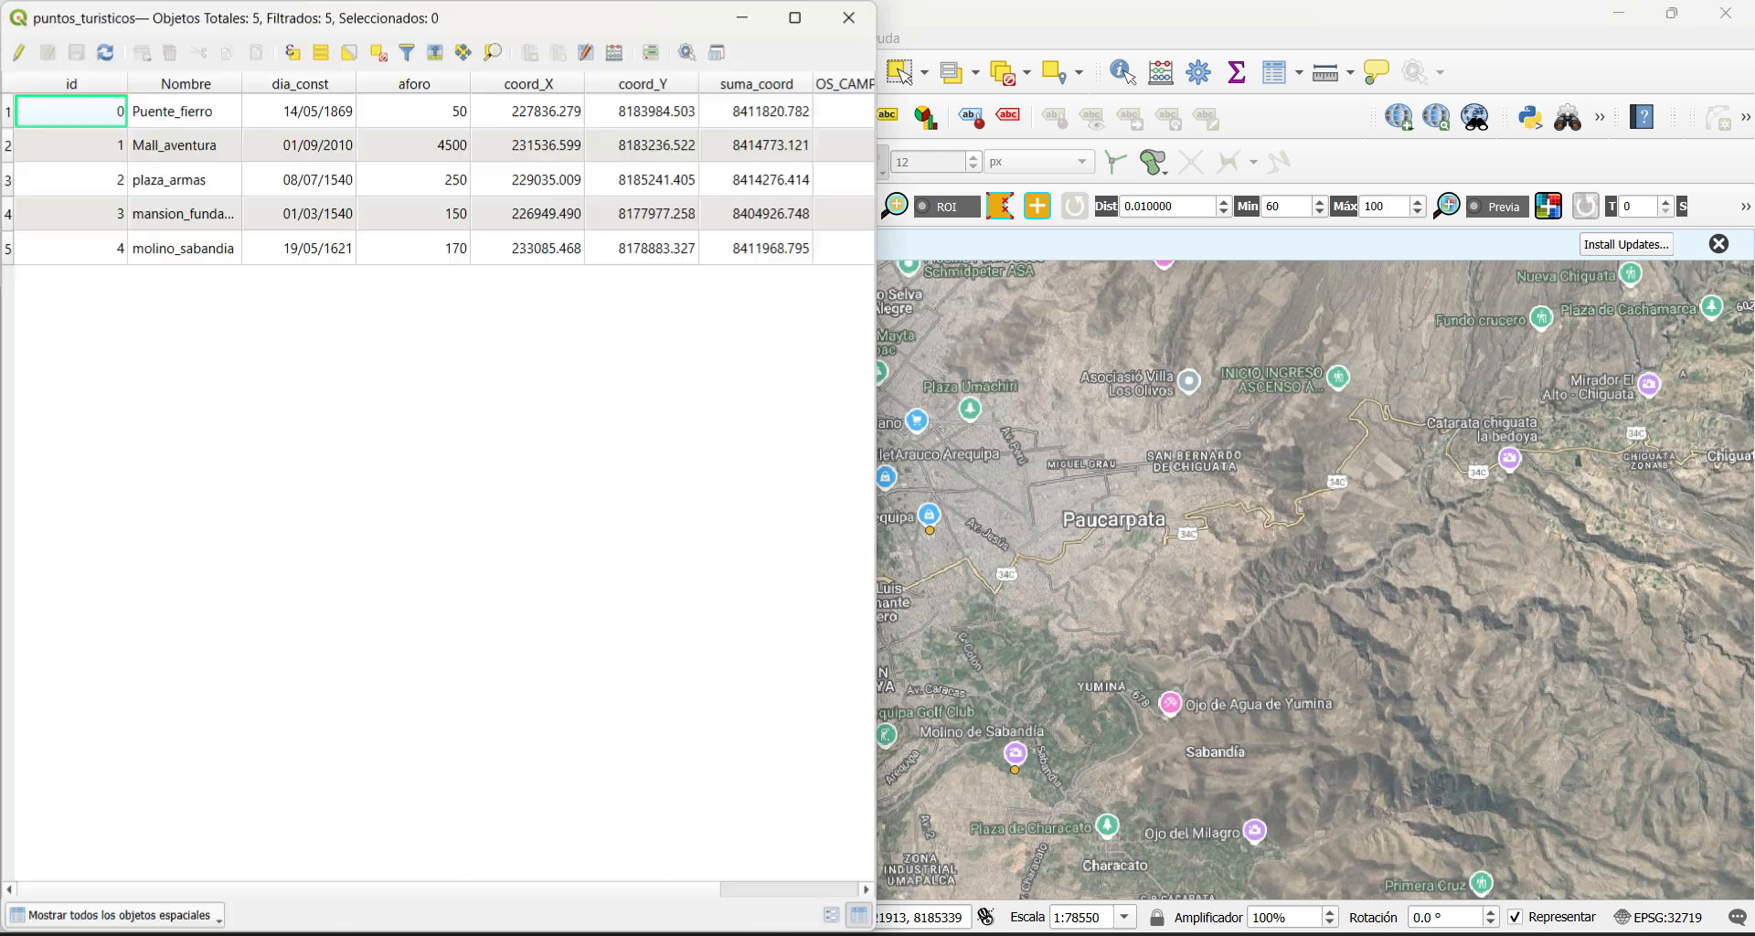
{"action": "left_click", "coordinate": [795, 17]}
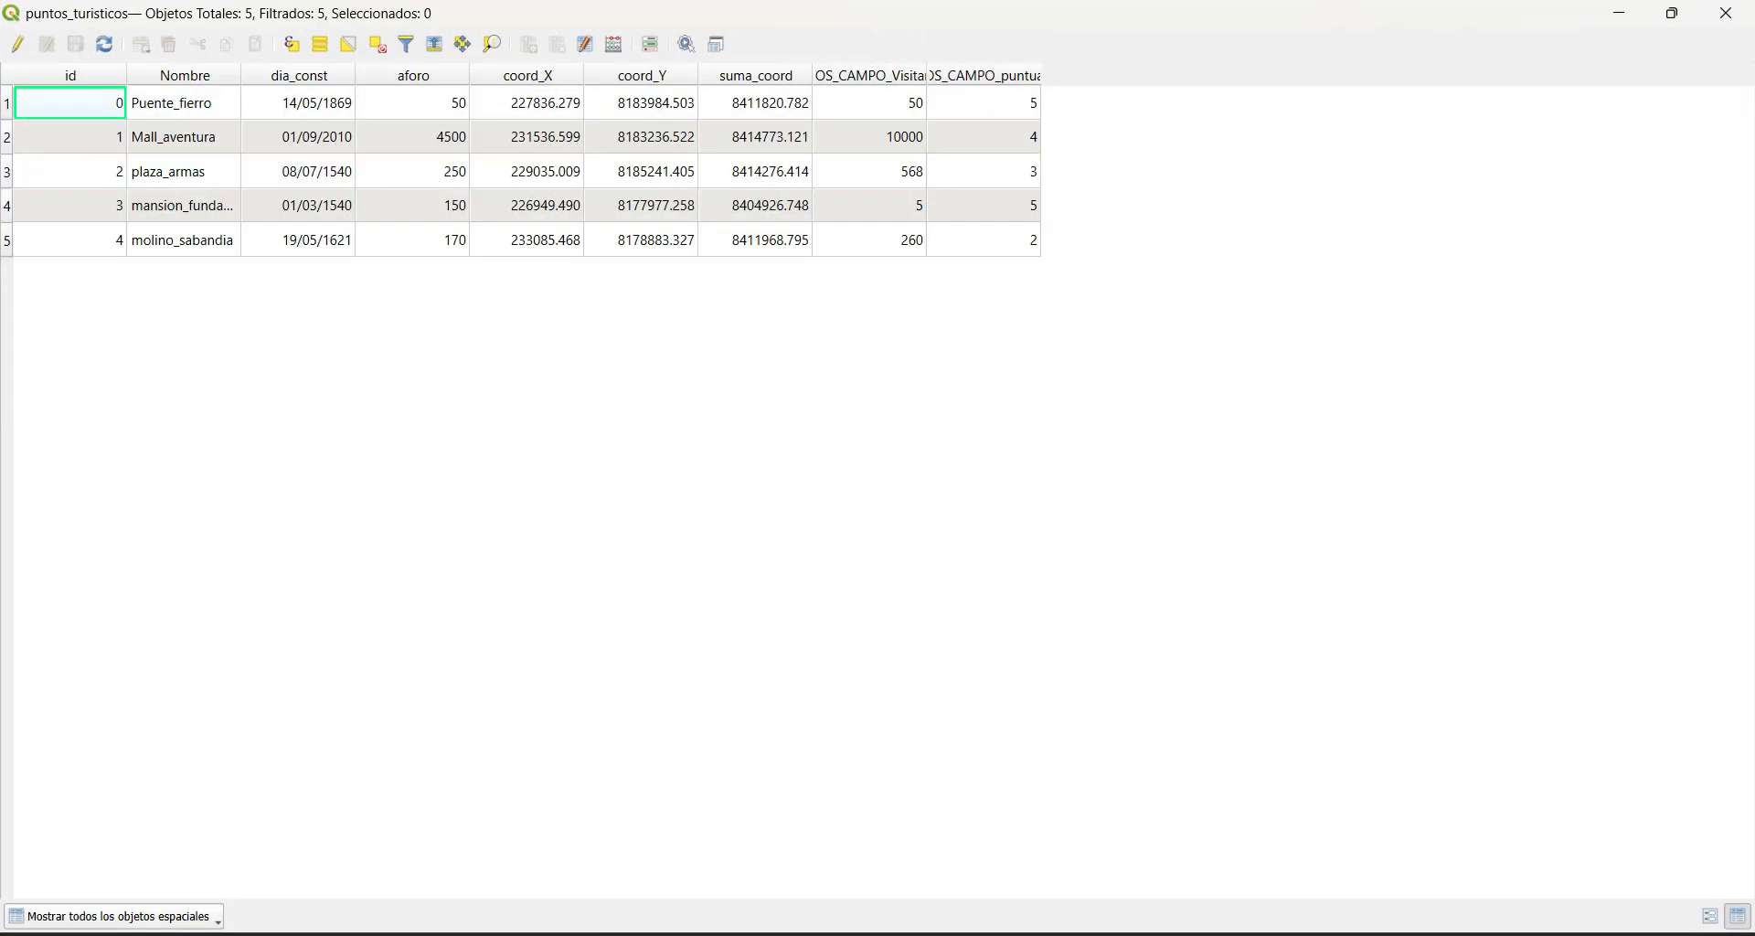
{"action": "left_click", "coordinate": [869, 76]}
{"action": "left_click_drag", "start_coordinate": [926, 76], "coordinate": [1047, 76]}
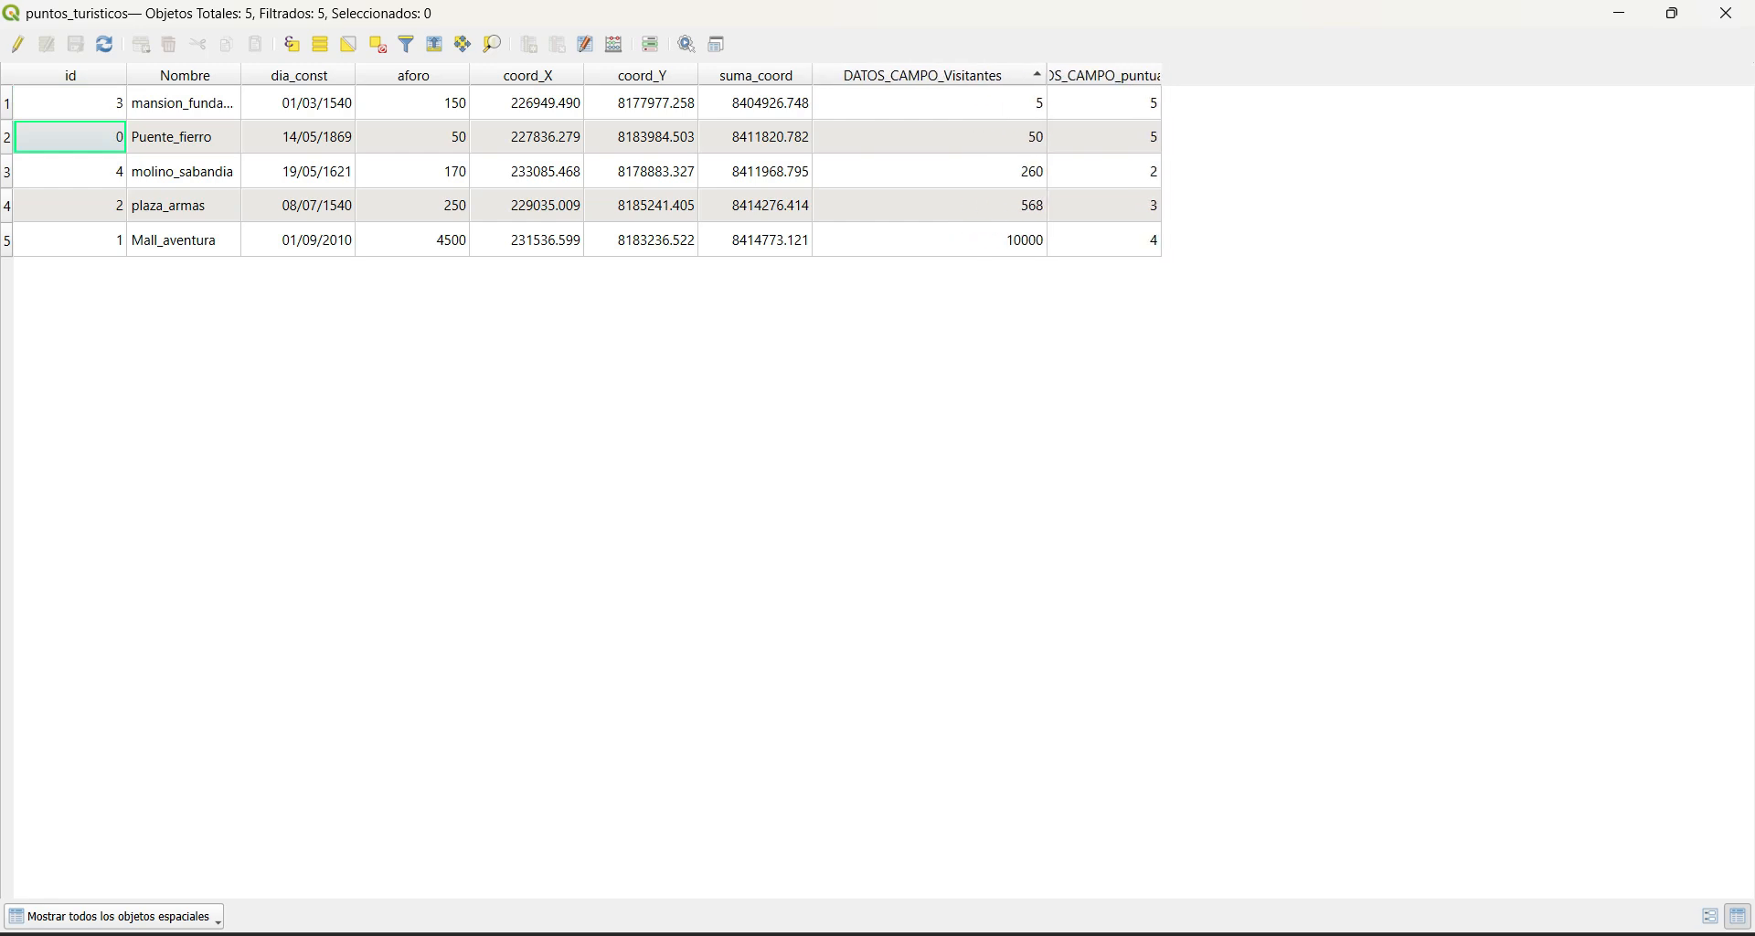
{"action": "left_click_drag", "start_coordinate": [1161, 76], "coordinate": [1328, 76]}
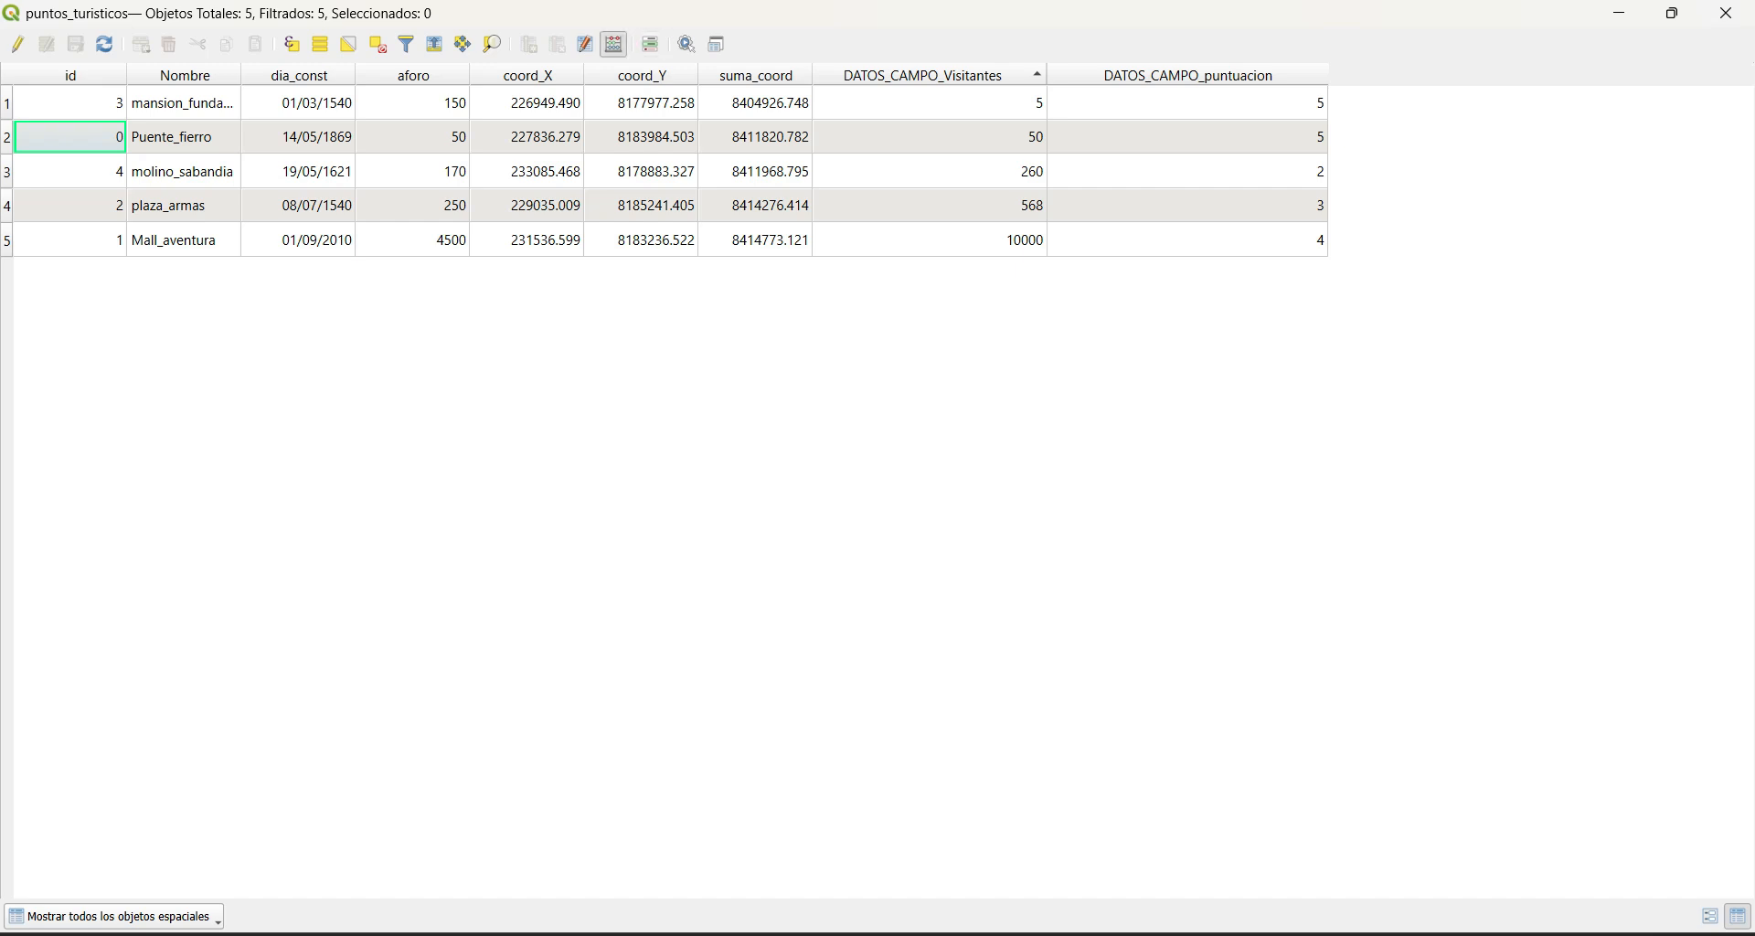
Step: Set up a new puntos_turisticos field named Aforo_max in the field calculator, keeping the 32-bit integer type
{"action": "left_click", "coordinate": [615, 44]}
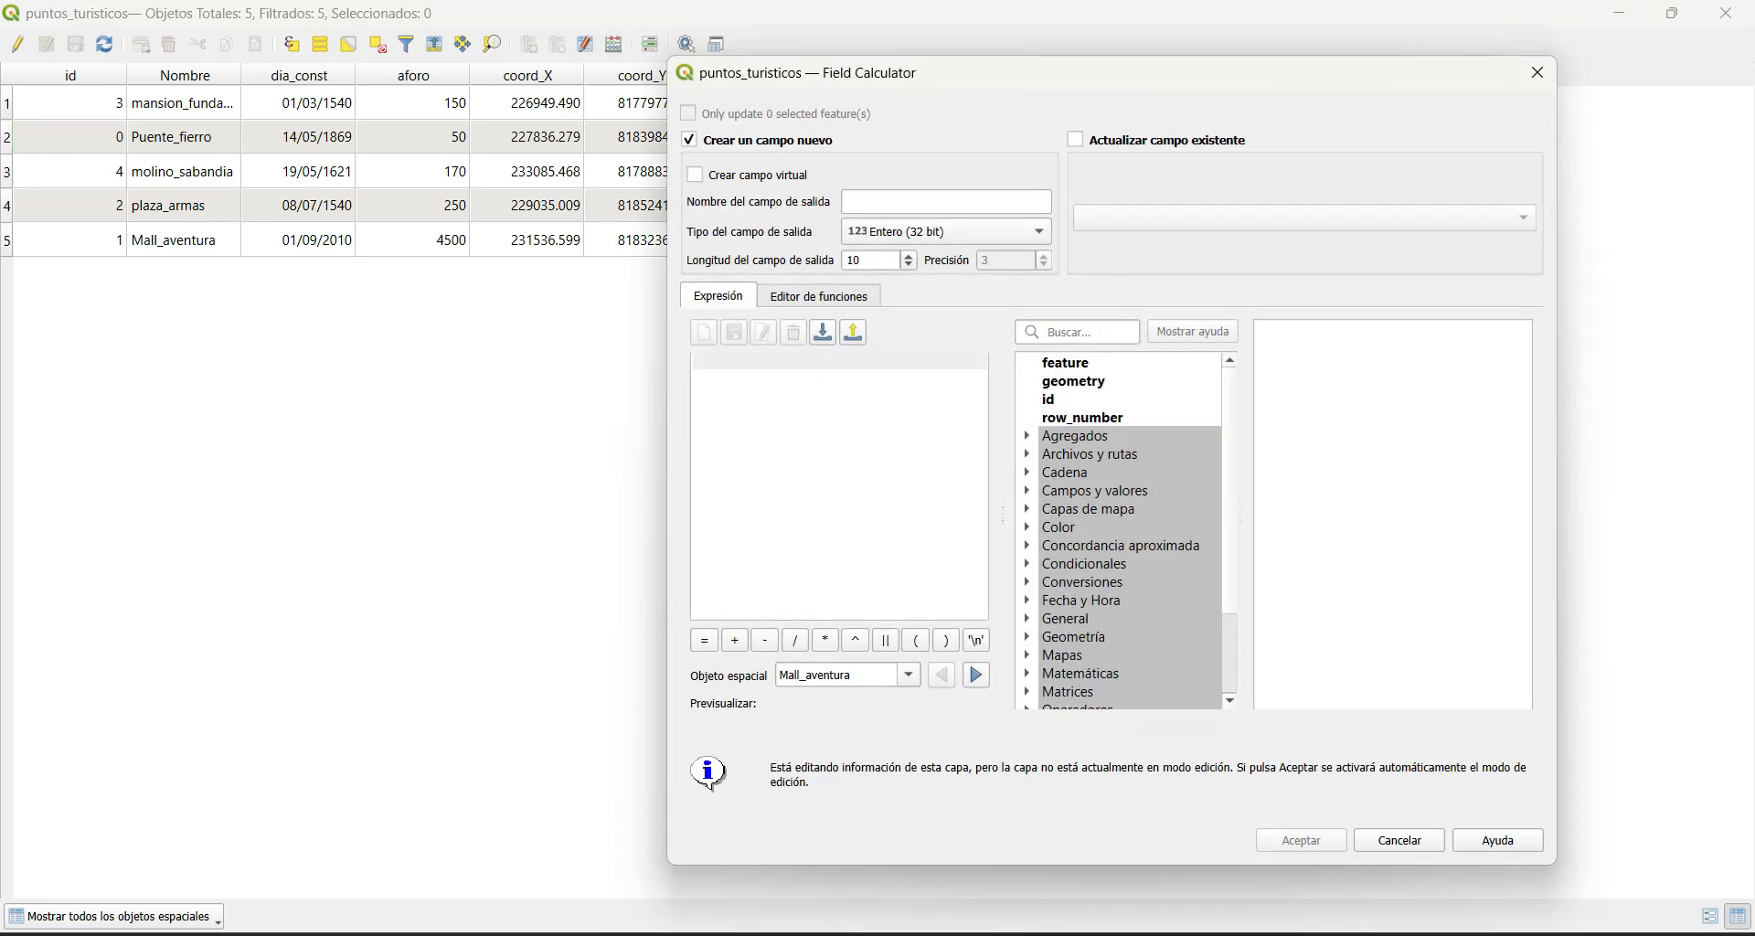
{"action": "left_click", "coordinate": [946, 202]}
{"action": "type", "text": "Aforo"}
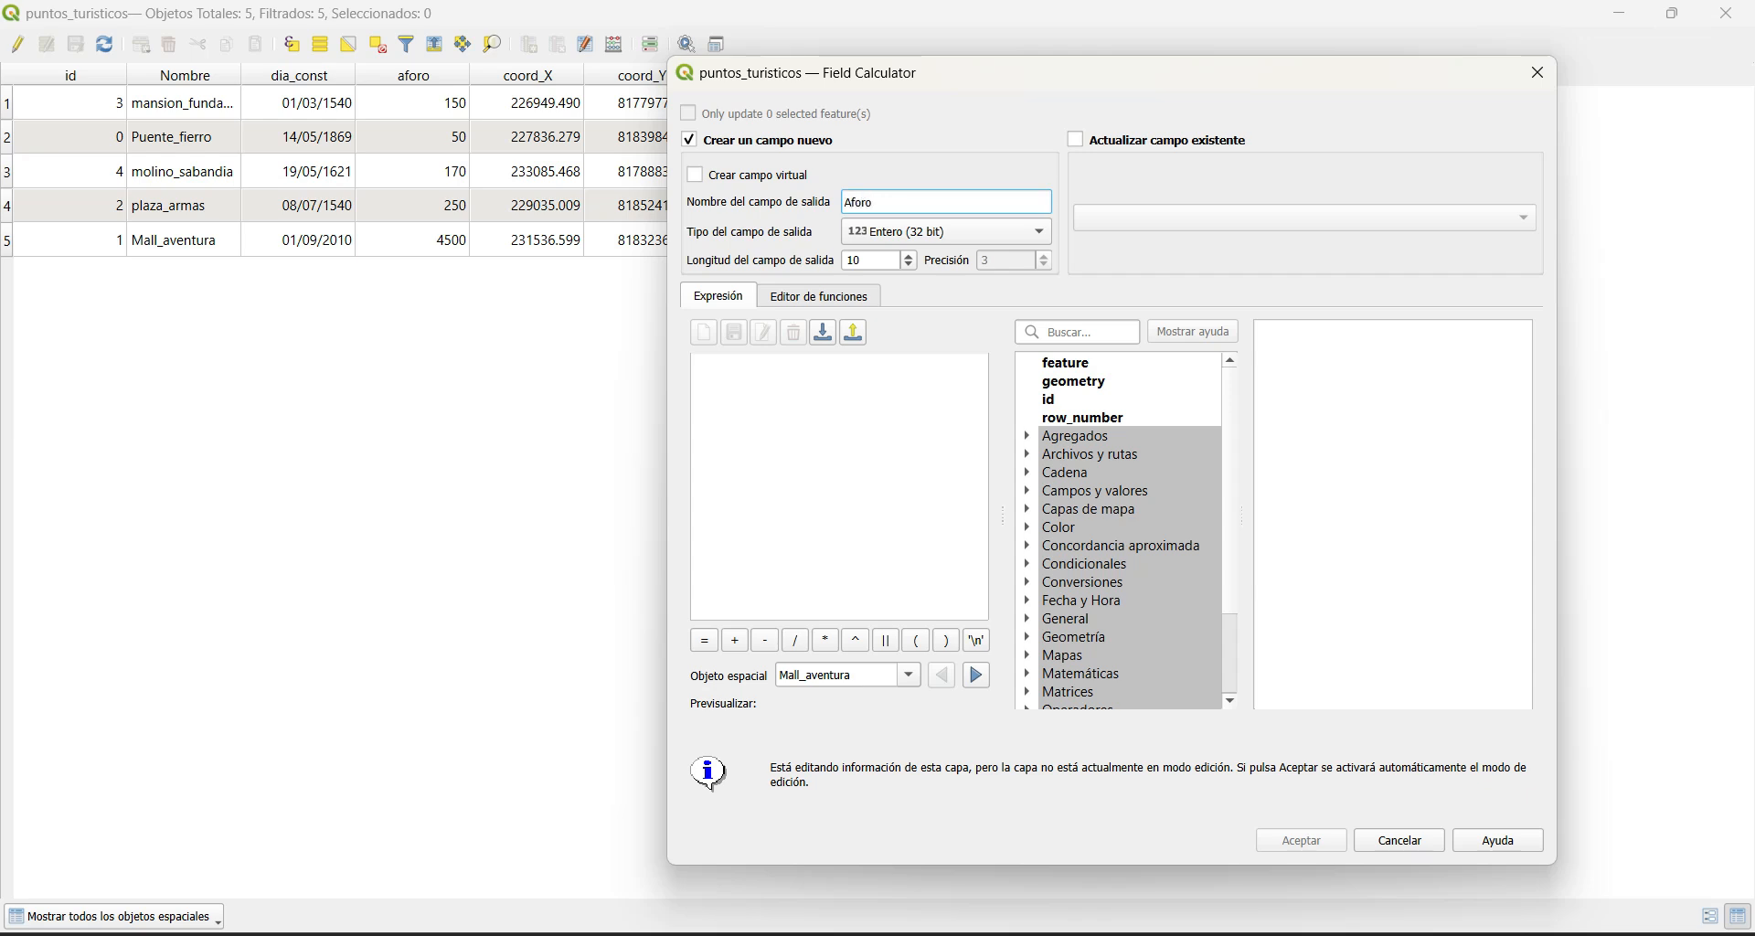
{"action": "type", "text": "_max"}
{"action": "left_click", "coordinate": [823, 438]}
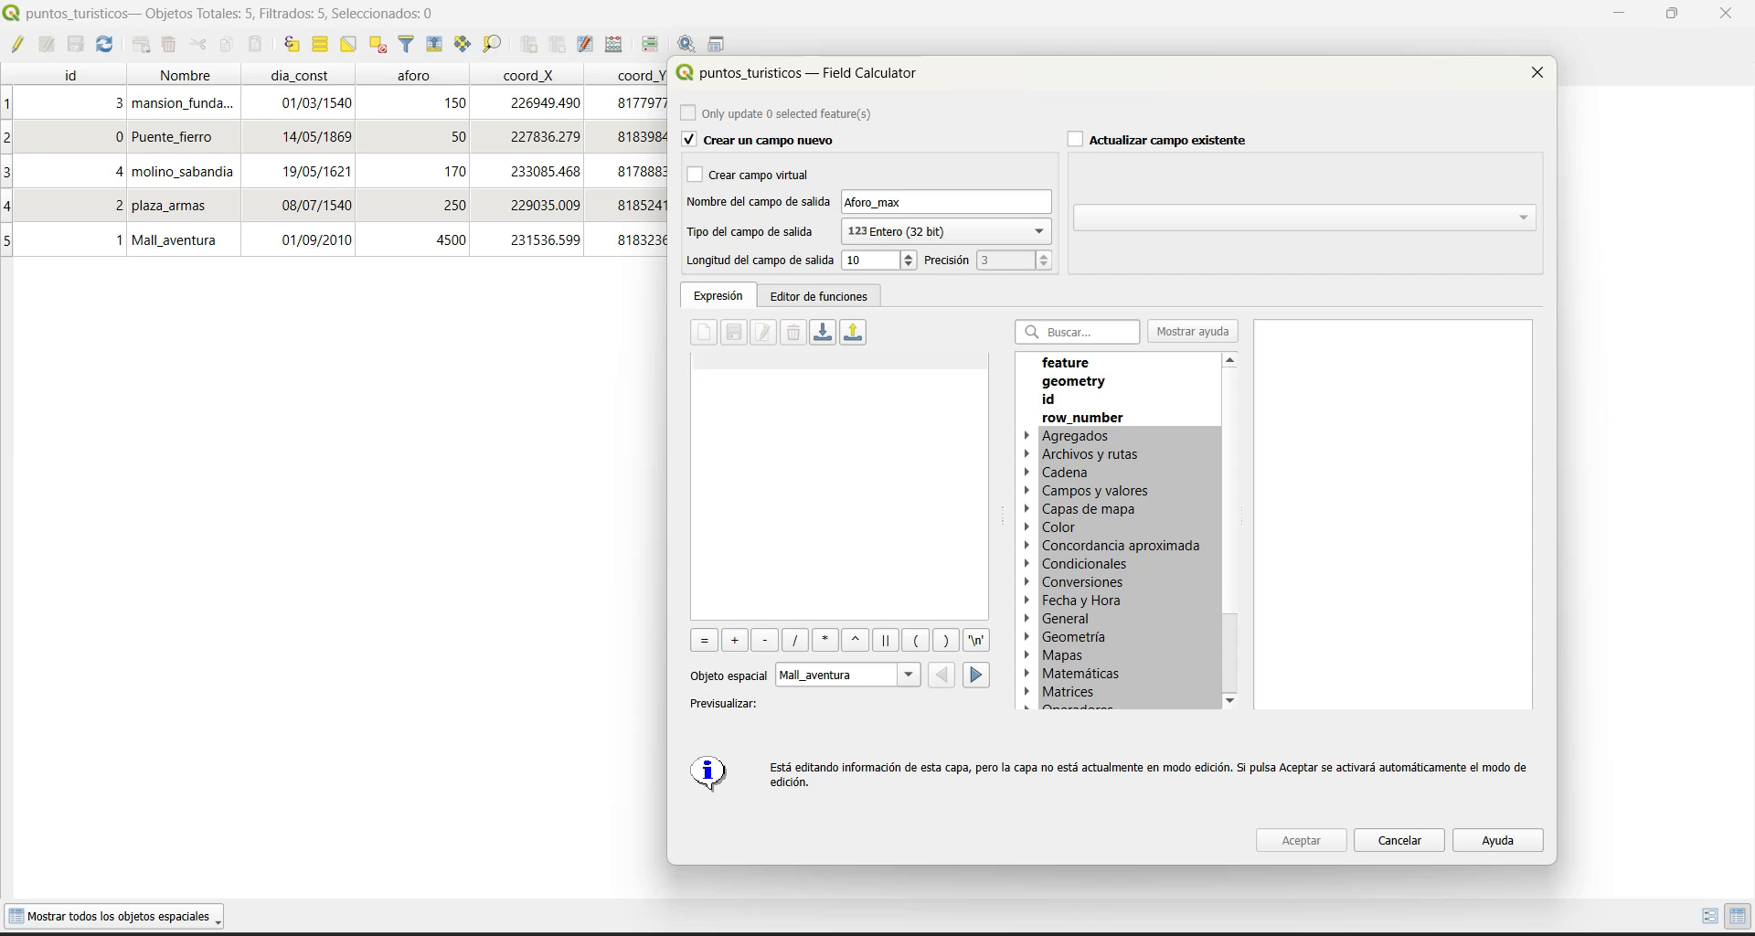
{"action": "left_click_drag", "start_coordinate": [1056, 78], "coordinate": [966, 366]}
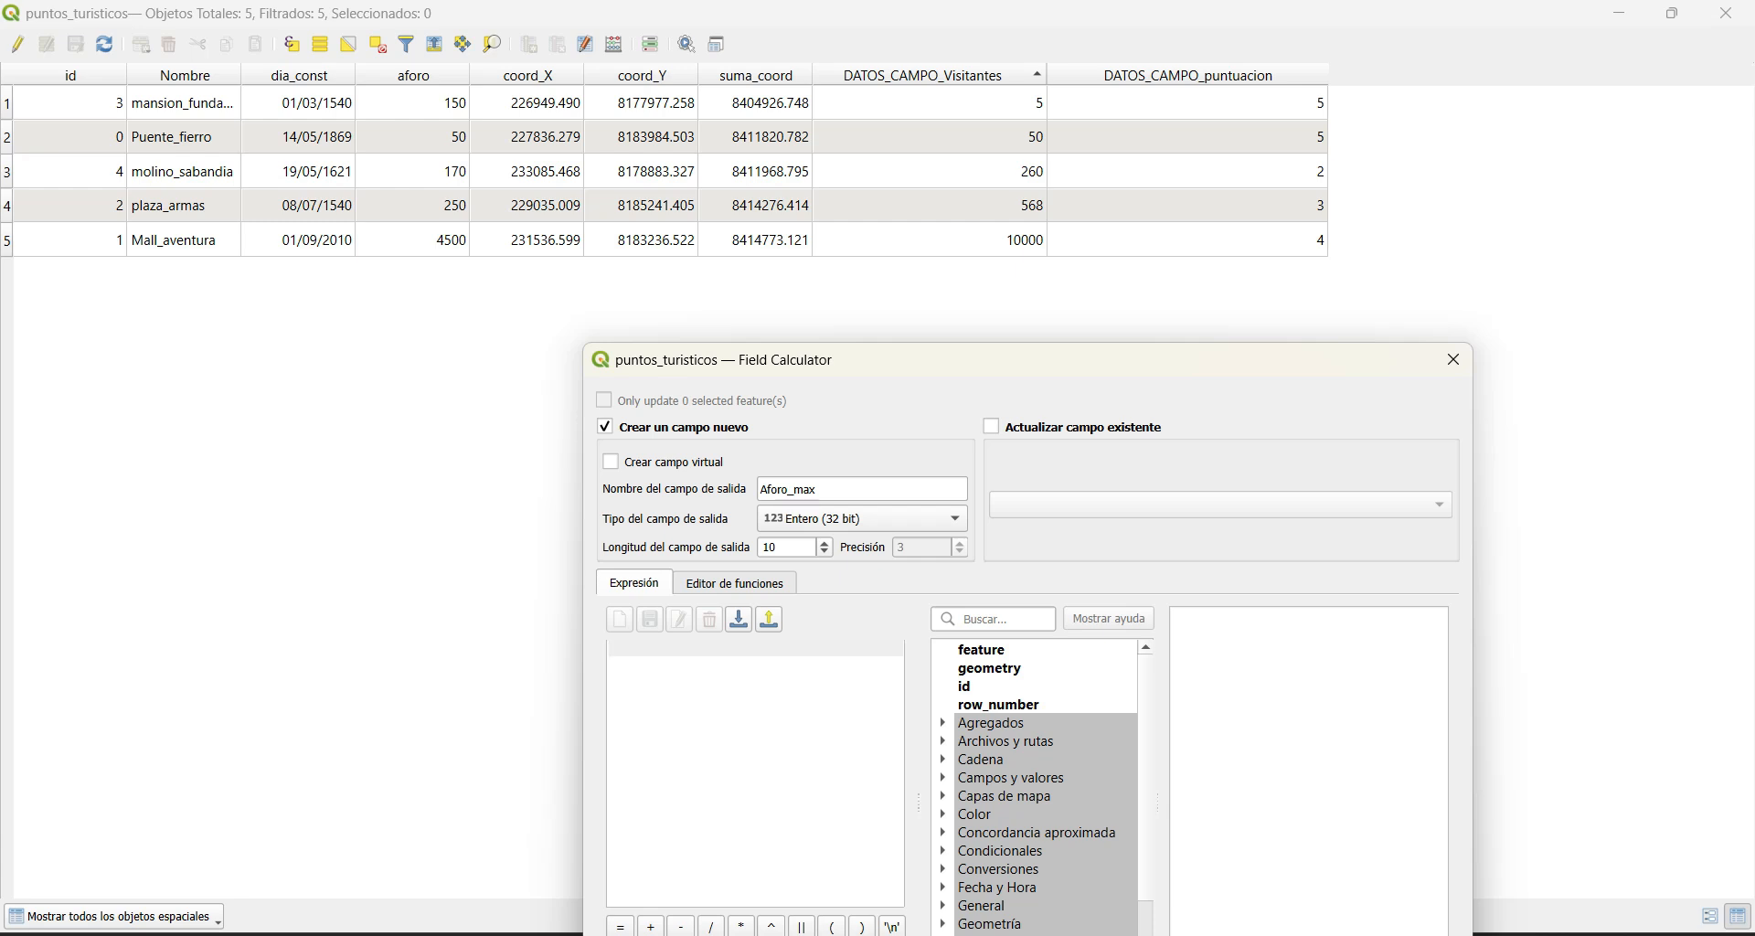
{"action": "left_click_drag", "start_coordinate": [1058, 347], "coordinate": [1085, 62]}
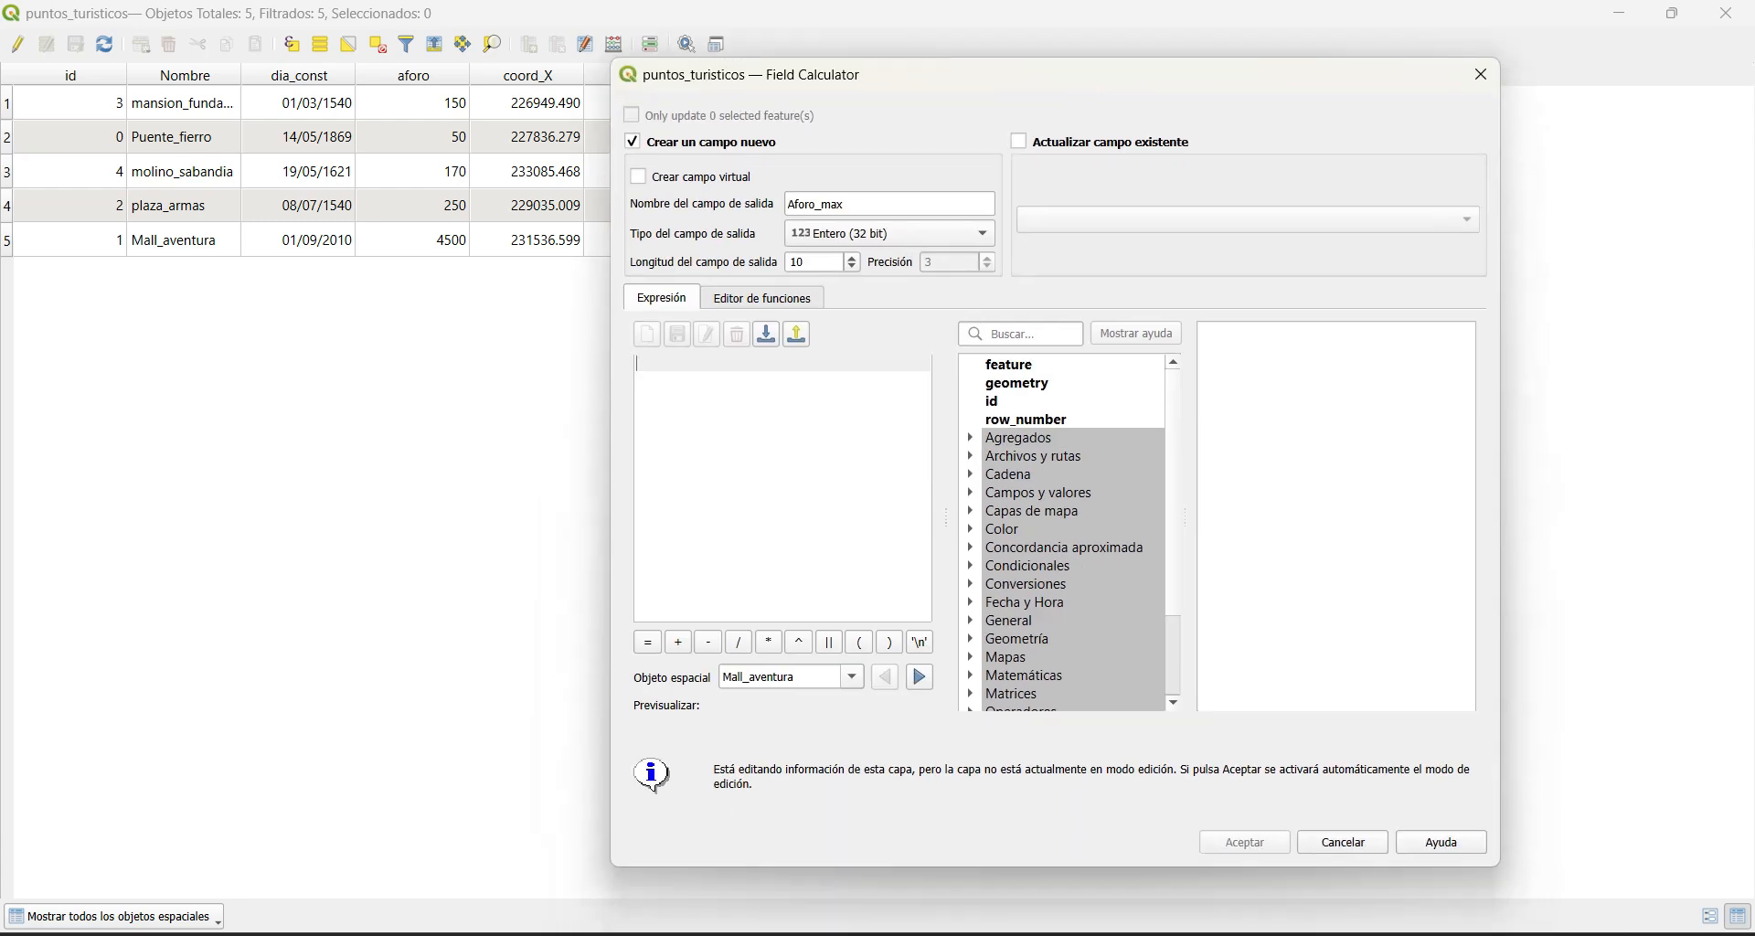
{"action": "left_click", "coordinate": [905, 233]}
{"action": "left_click", "coordinate": [905, 233]}
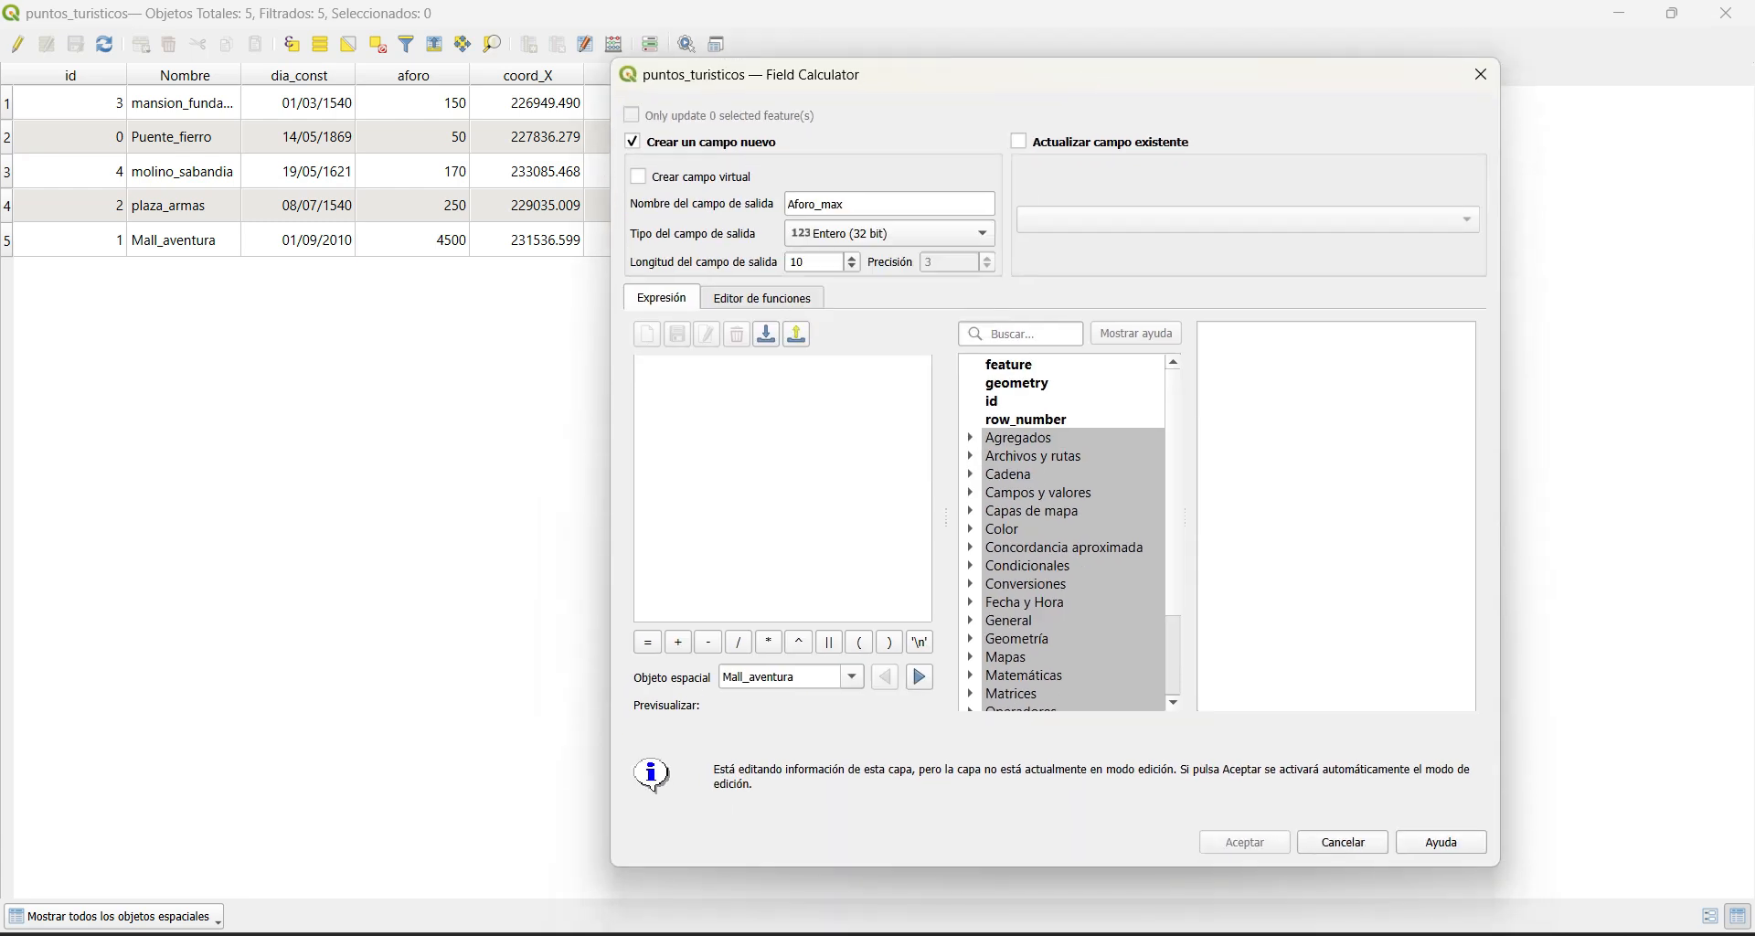
Step: Build the Aforo_max expression as "aforo" - "DATOS_CAMPO_Visitantes" using the layer's fields
{"action": "left_click", "coordinate": [777, 421]}
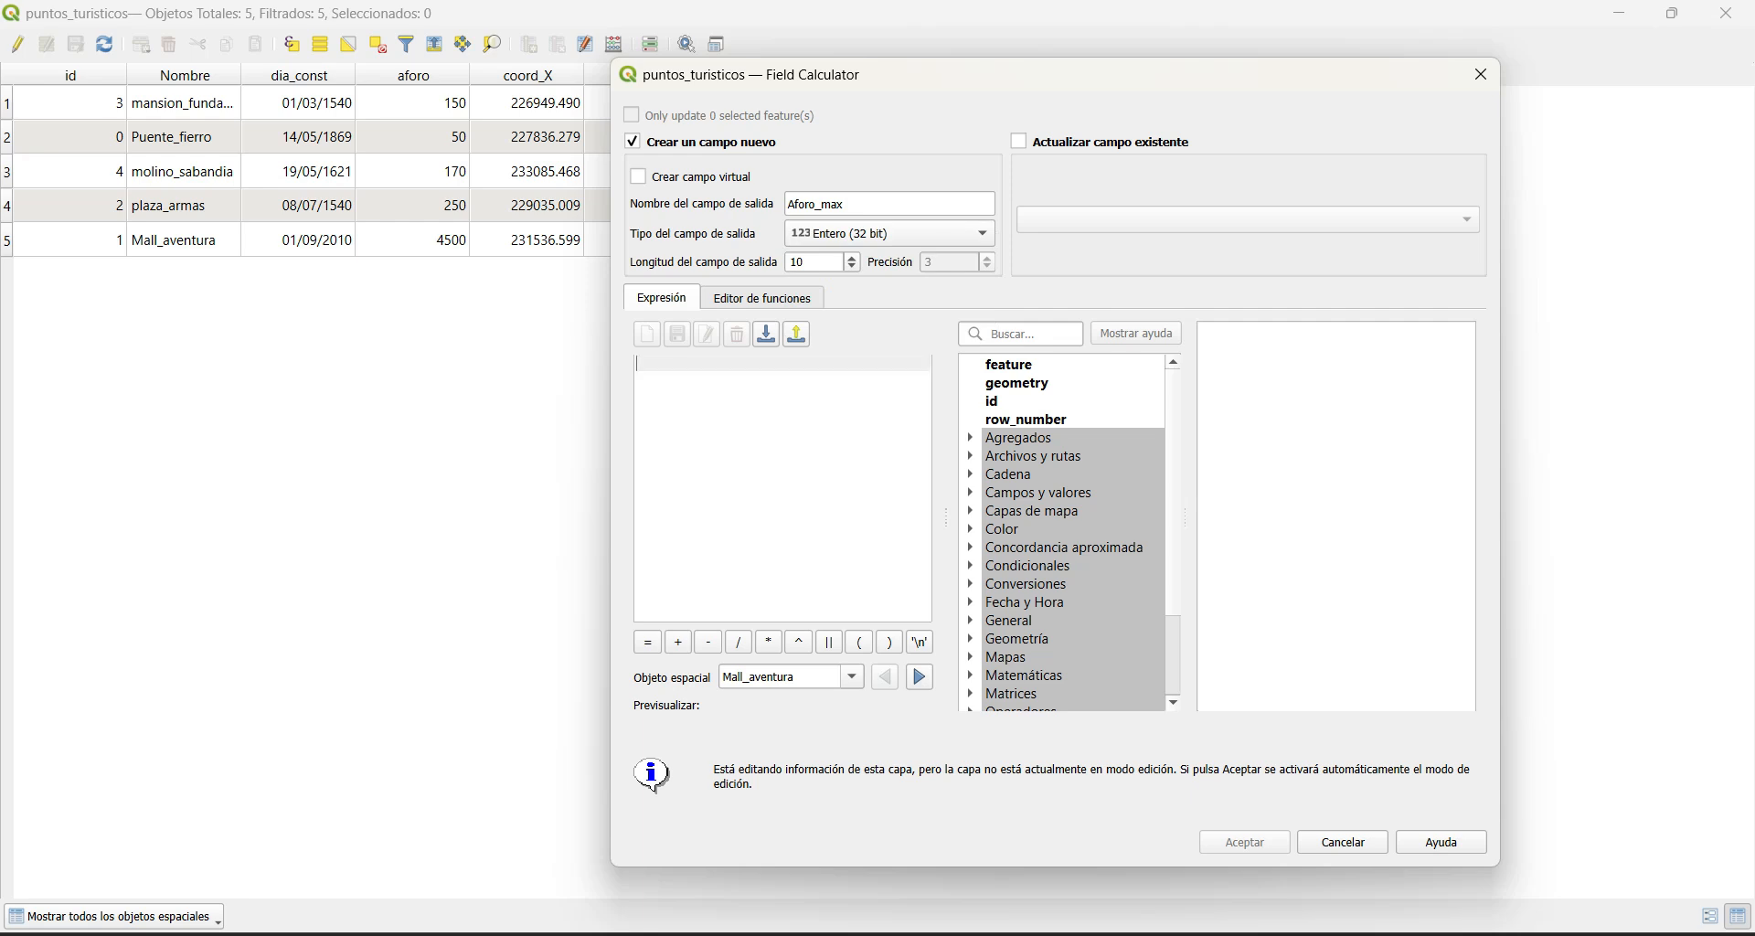
{"action": "left_click", "coordinate": [971, 492]}
{"action": "scroll", "coordinate": [1060, 535], "scroll_direction": "down", "scroll_amount": 2}
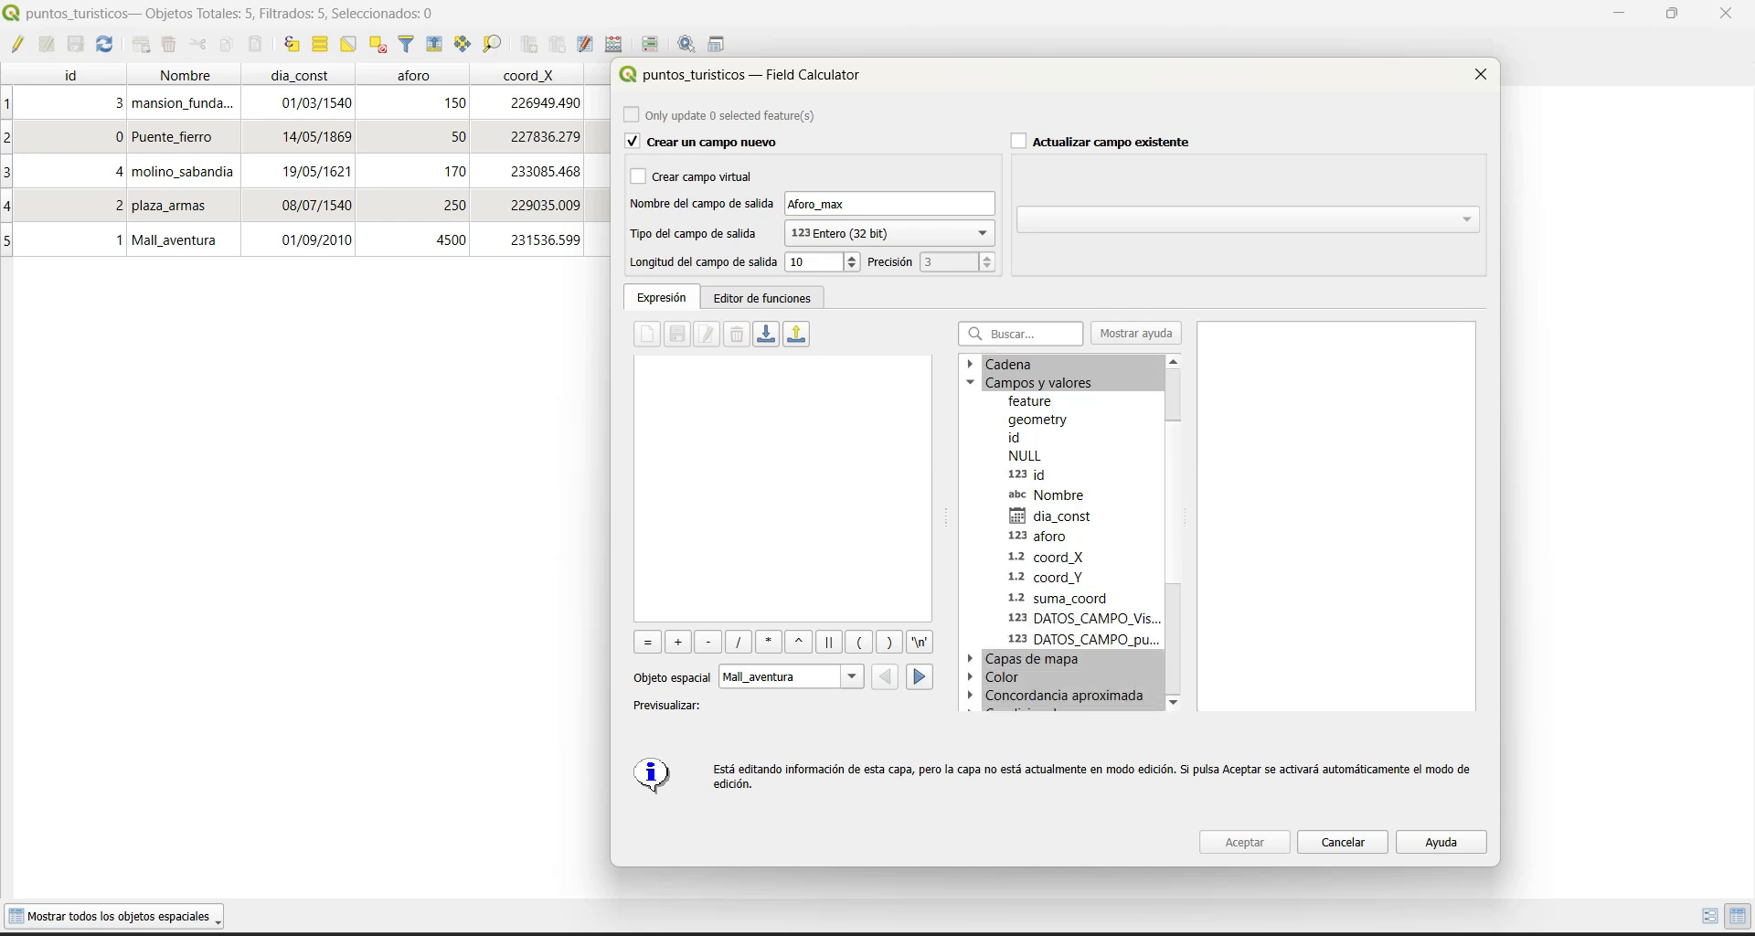
{"action": "double_click", "coordinate": [1047, 537]}
{"action": "type", "text": "-"}
{"action": "scroll", "coordinate": [1060, 535], "scroll_direction": "down", "scroll_amount": 3}
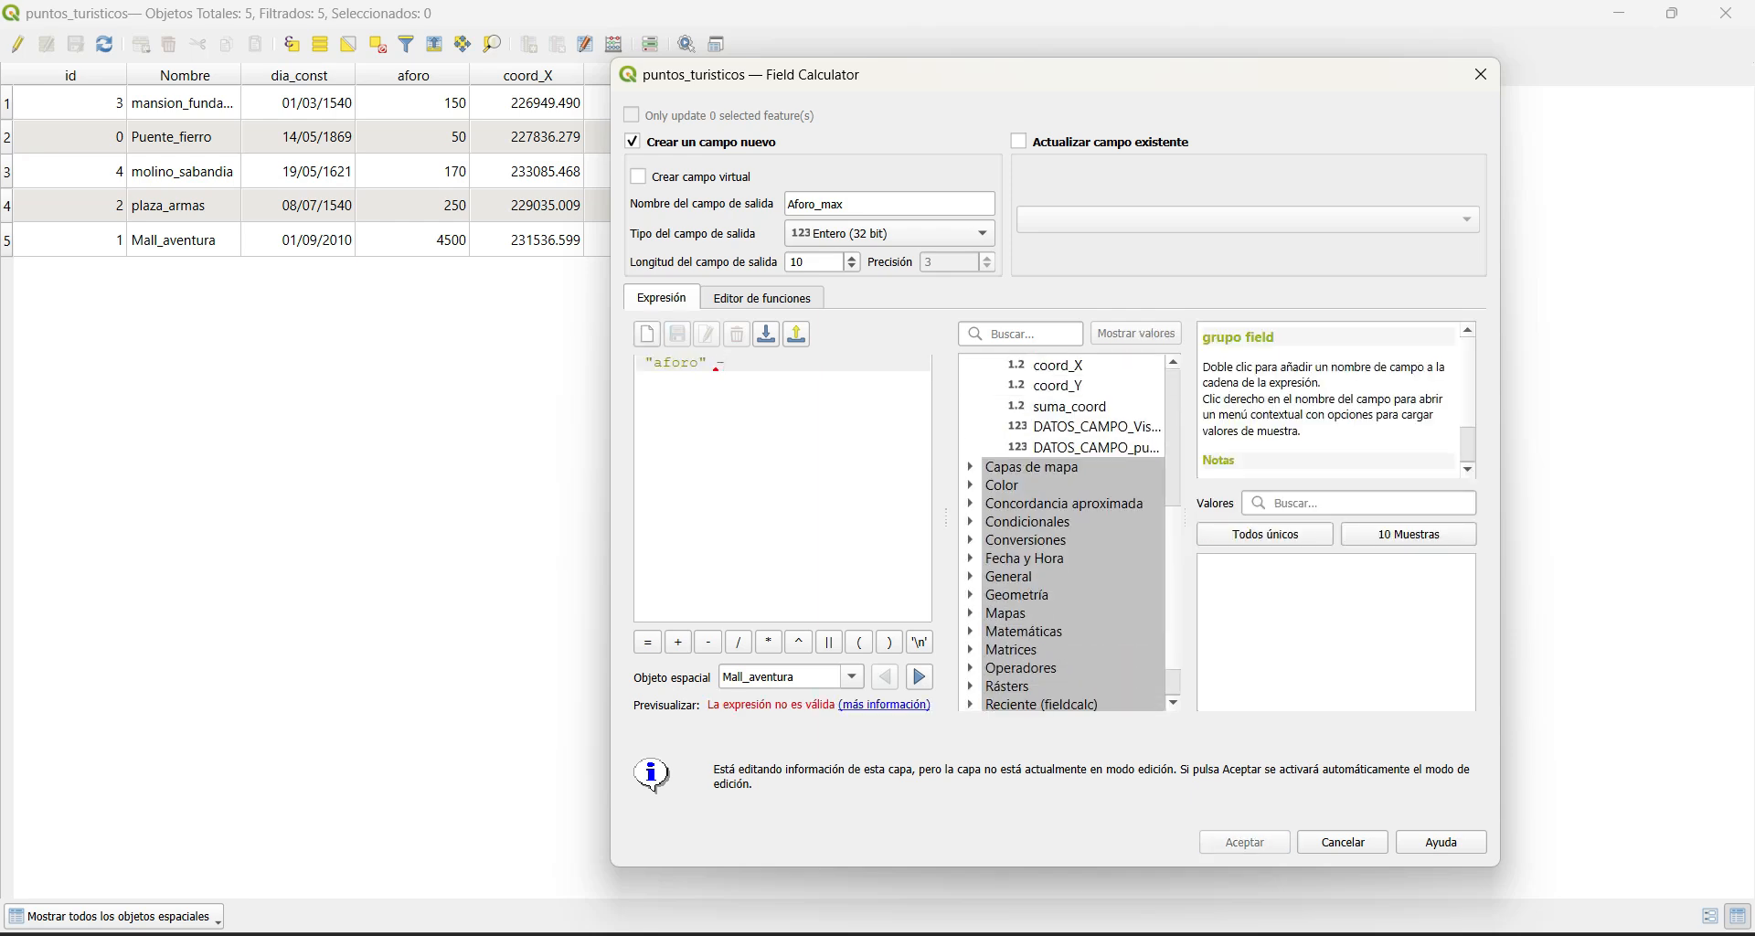
{"action": "scroll", "coordinate": [1061, 535], "scroll_direction": "up", "scroll_amount": 5}
{"action": "double_click", "coordinate": [1088, 693]}
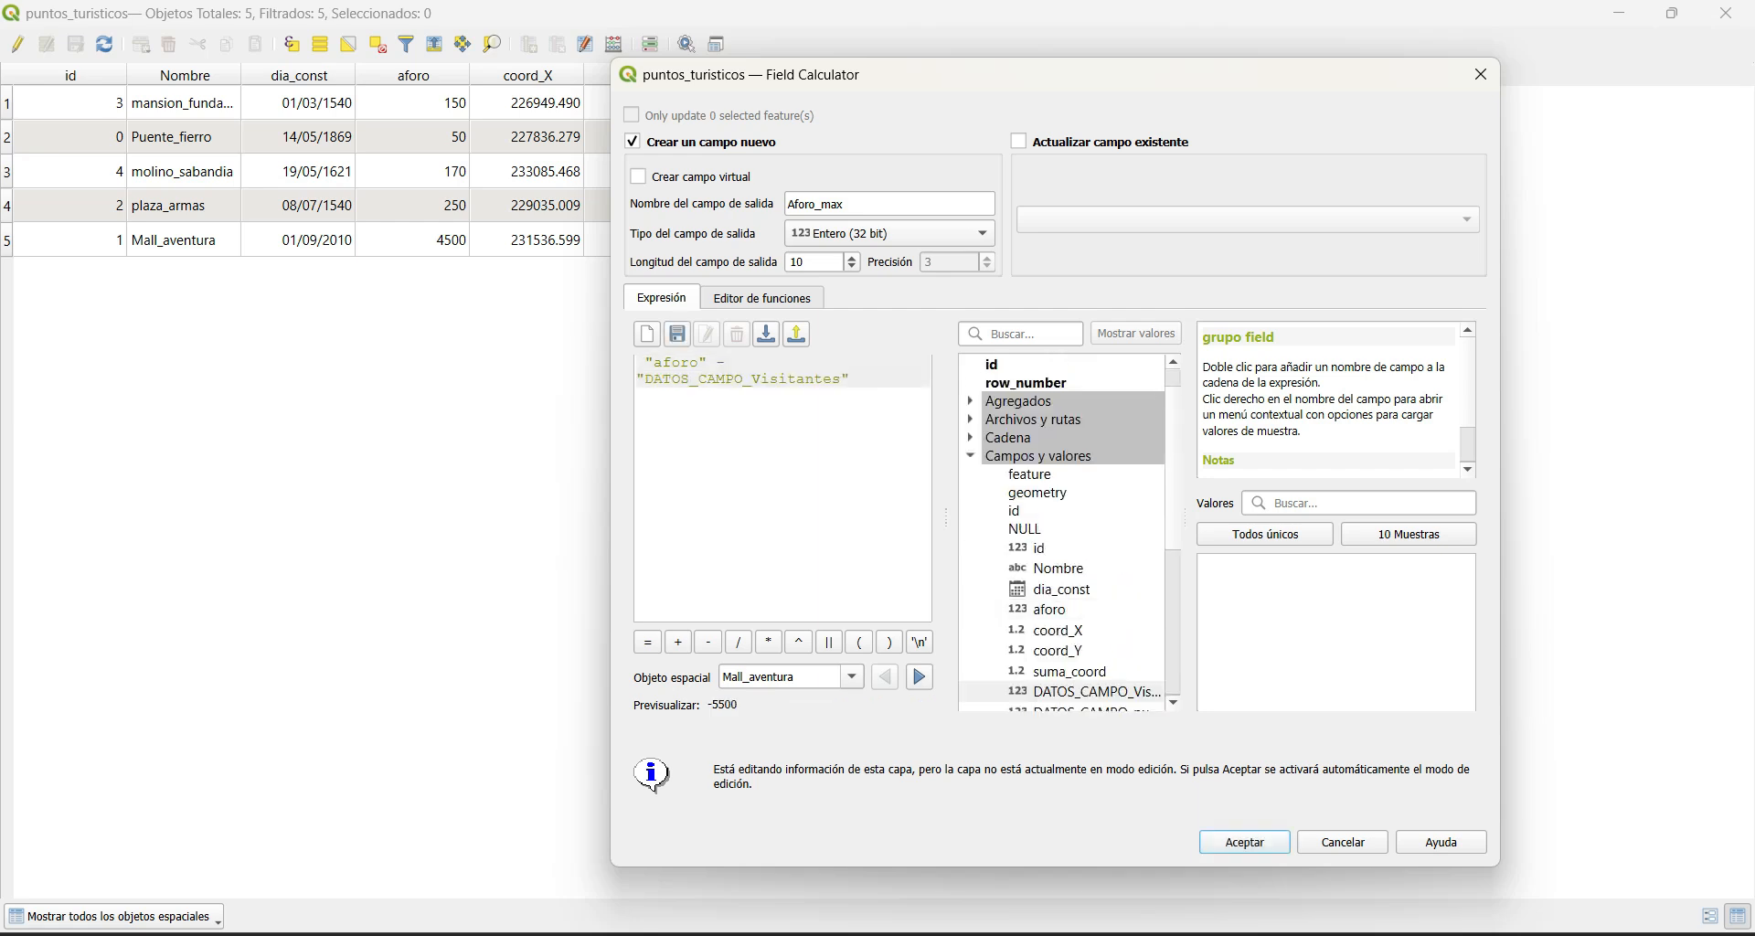
Step: Accept the calculation to create the Aforo_max field, and narrow the DATOS_CAMPO_puntuacion column in the attribute table
{"action": "left_click", "coordinate": [1245, 842]}
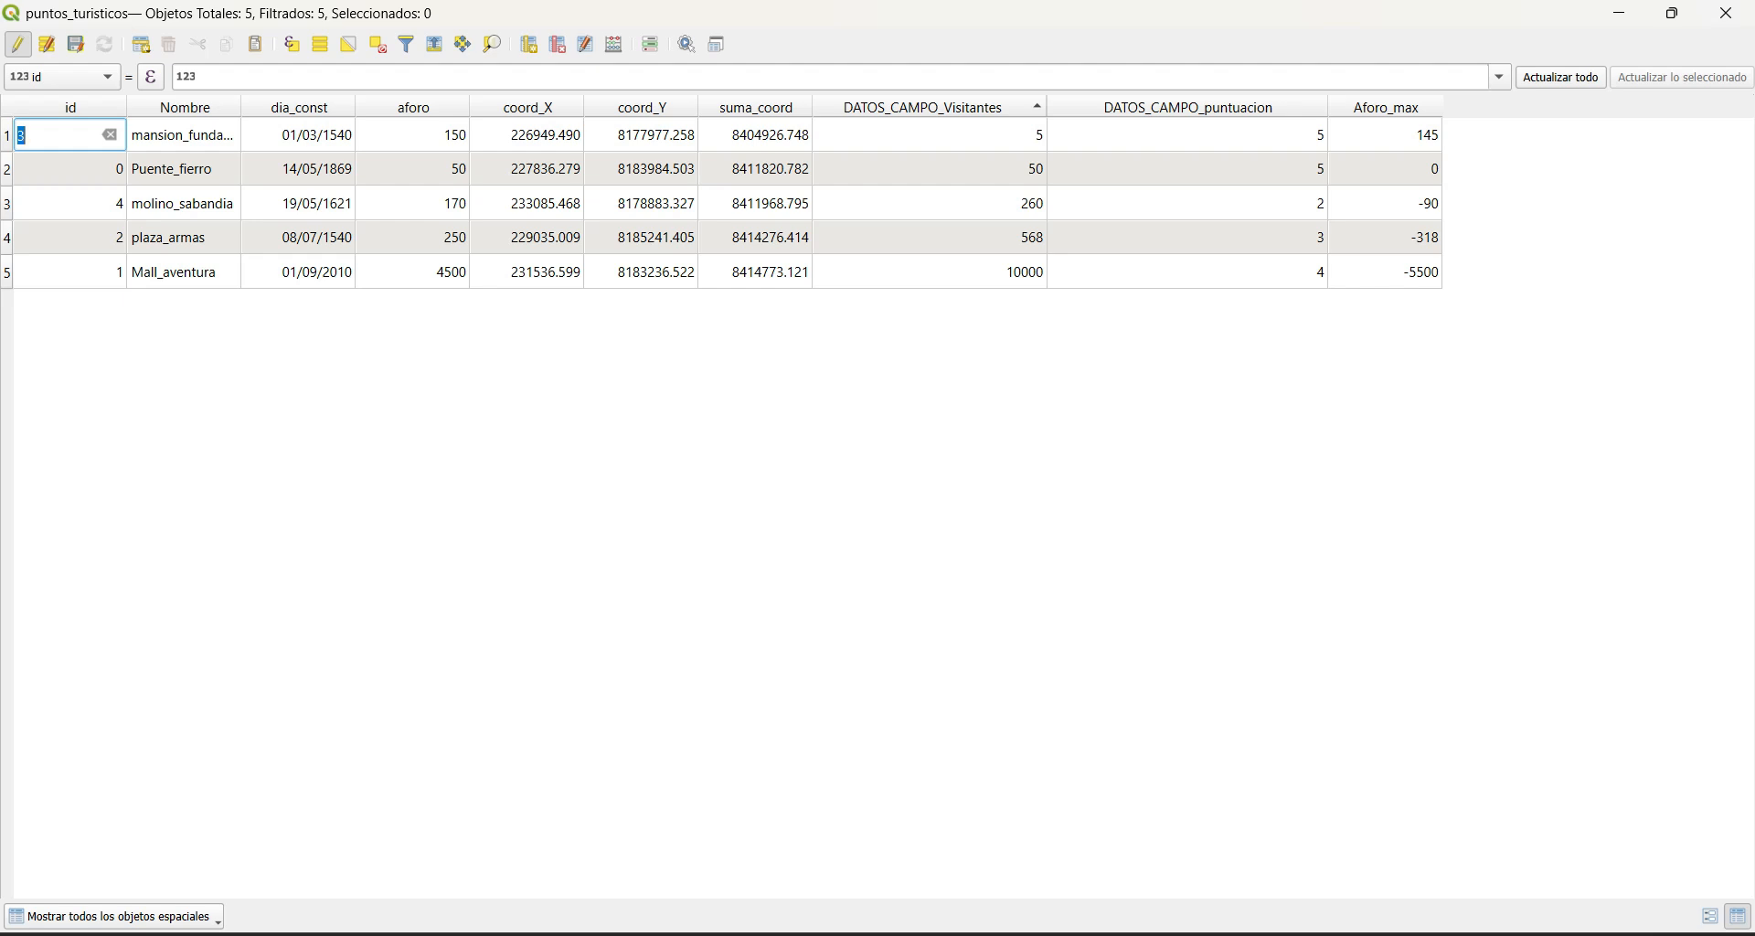
{"action": "key", "text": "Return"}
{"action": "left_click_drag", "start_coordinate": [1329, 107], "coordinate": [1233, 107]}
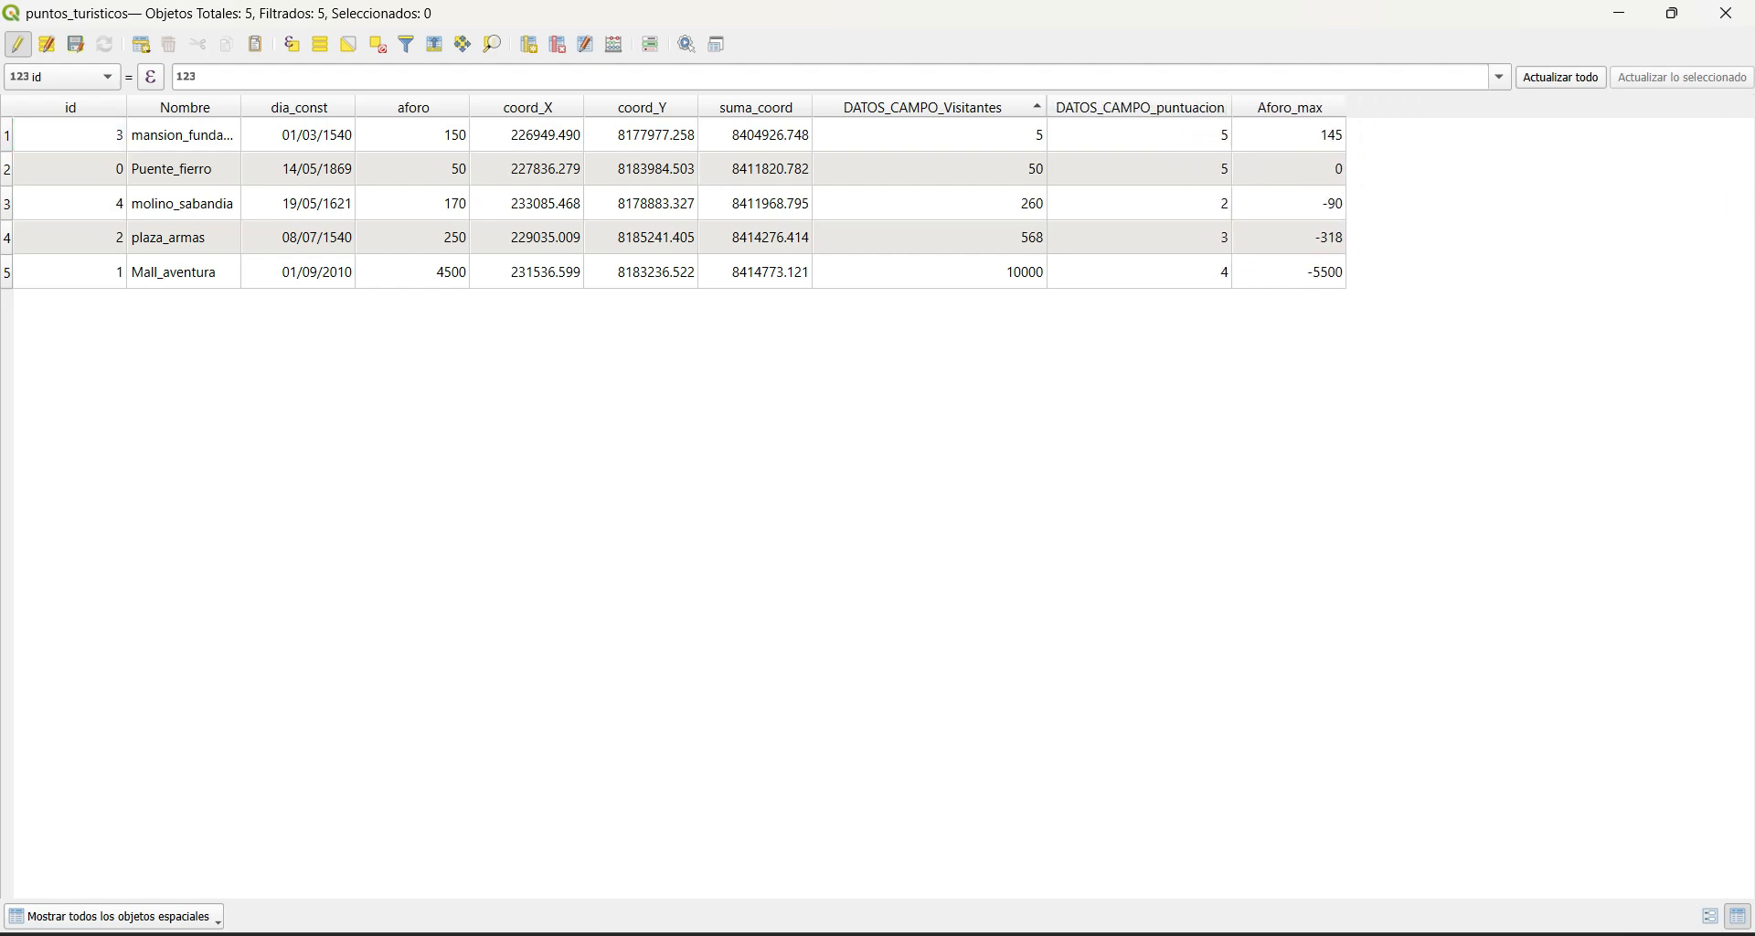